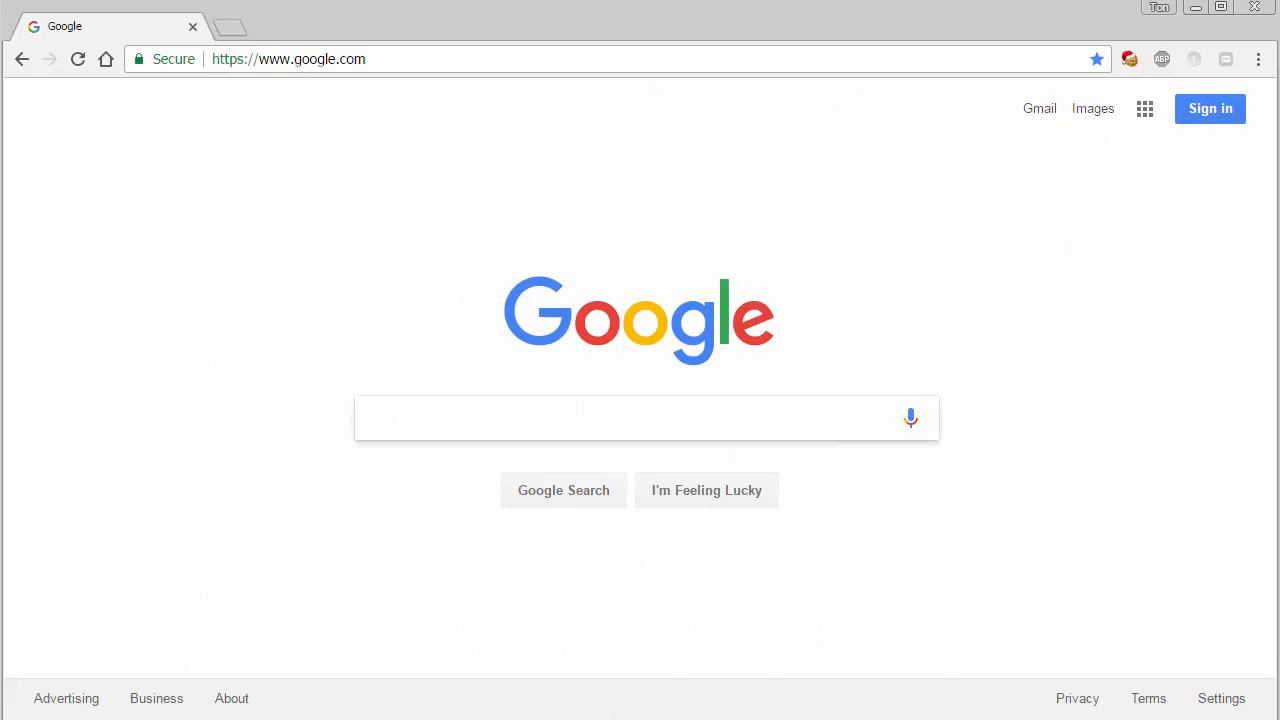
Check Google's autocomplete suggestions for "how to fix a" followed in turn by the single letters a, b, d and e
text(a)
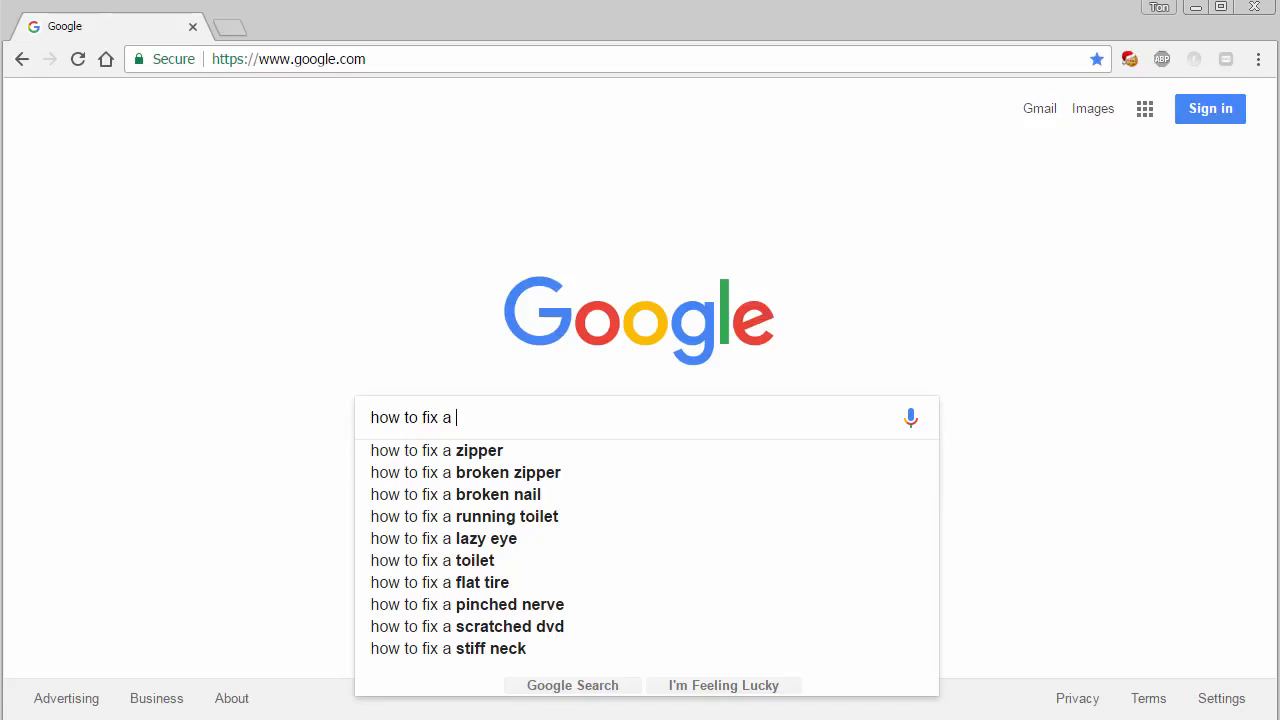
text(a)
key(BackSpace)
text(b)
key(BackSpace)
text(d)
key(BackSpace)
text(e)
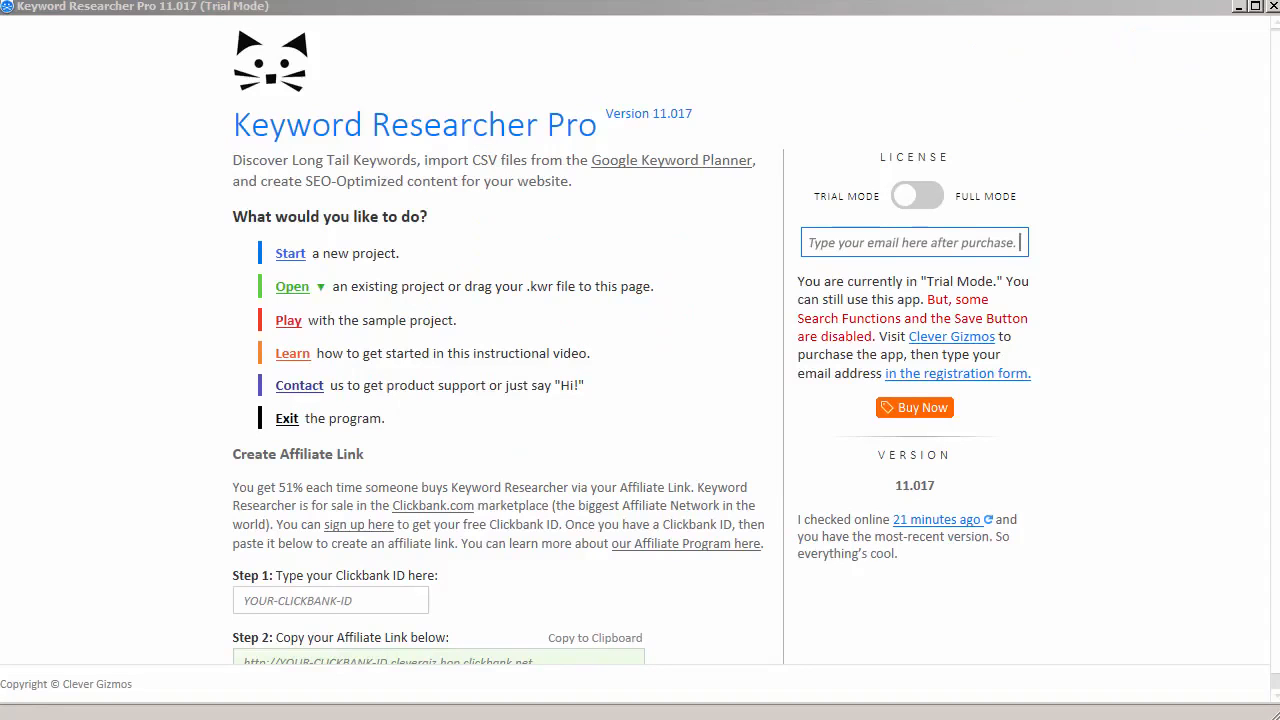
Switch to Keyword Researcher Pro and start a new project
key(ctrl+a)
text(Type your er)
double_click(288, 256)
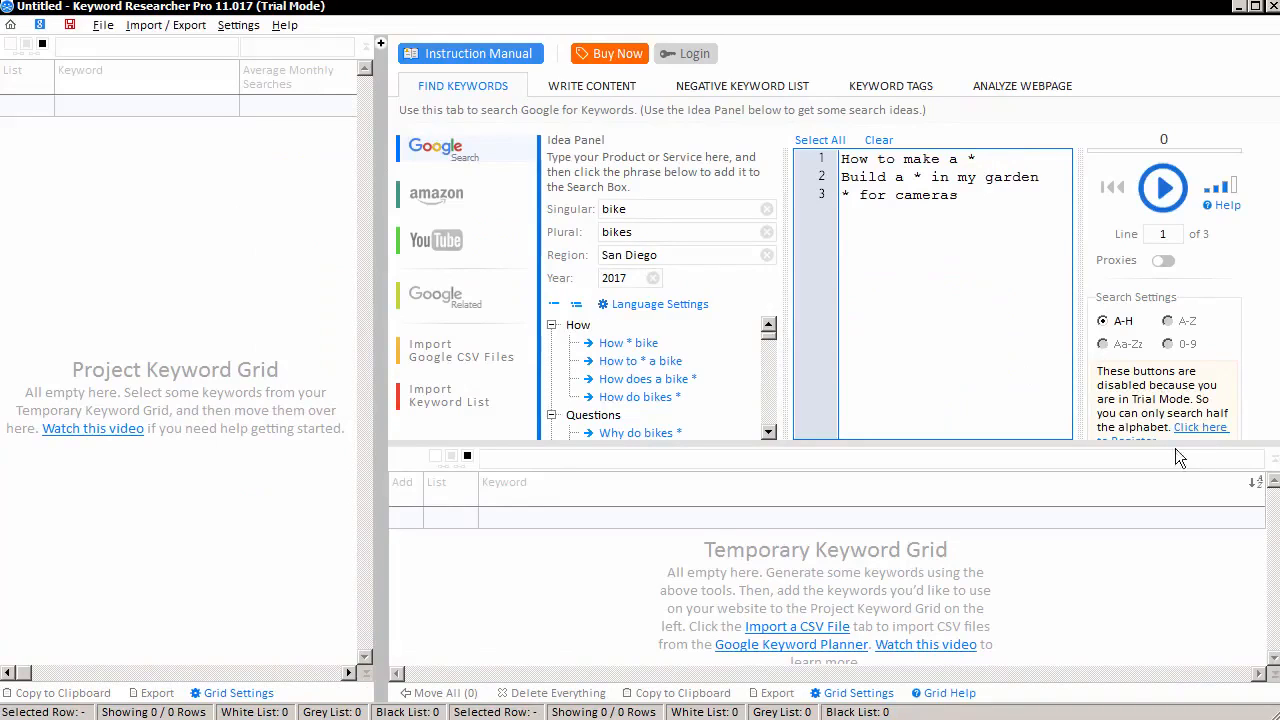
Replace the sample search phrases with "how to fix a *" and run the Google keyword search
drag(990, 228, 905, 158)
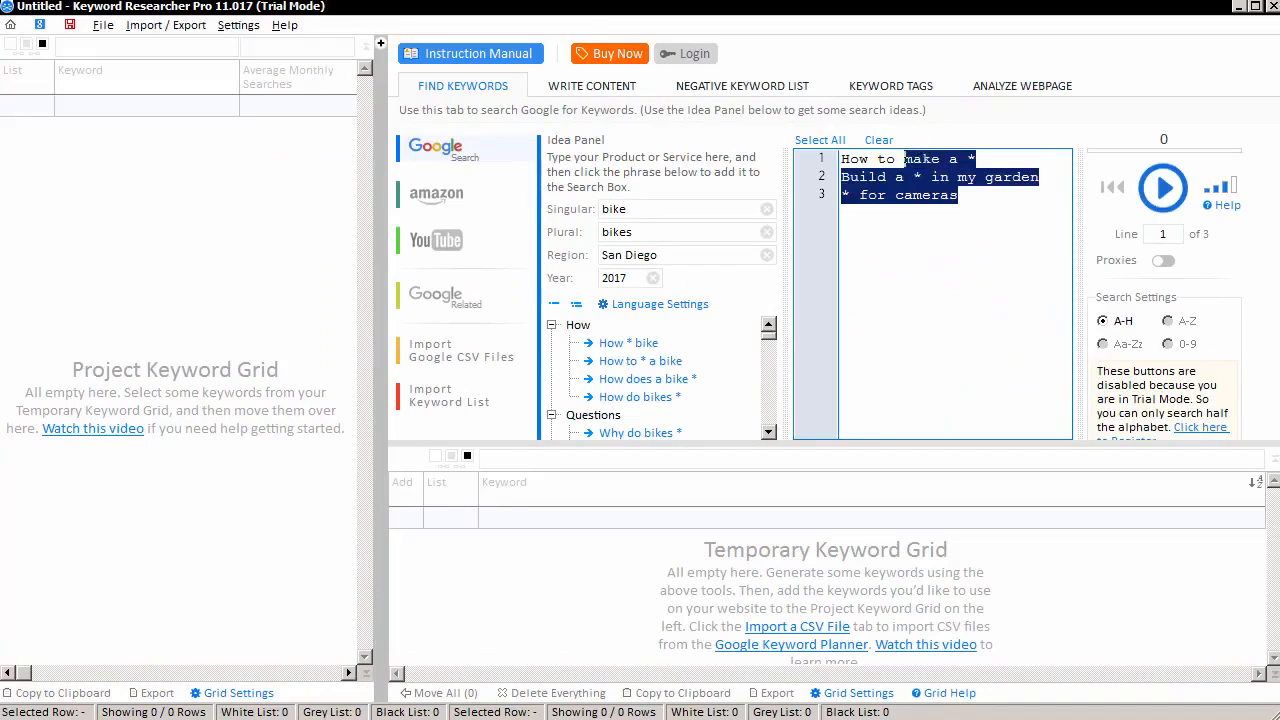
text(fix a)
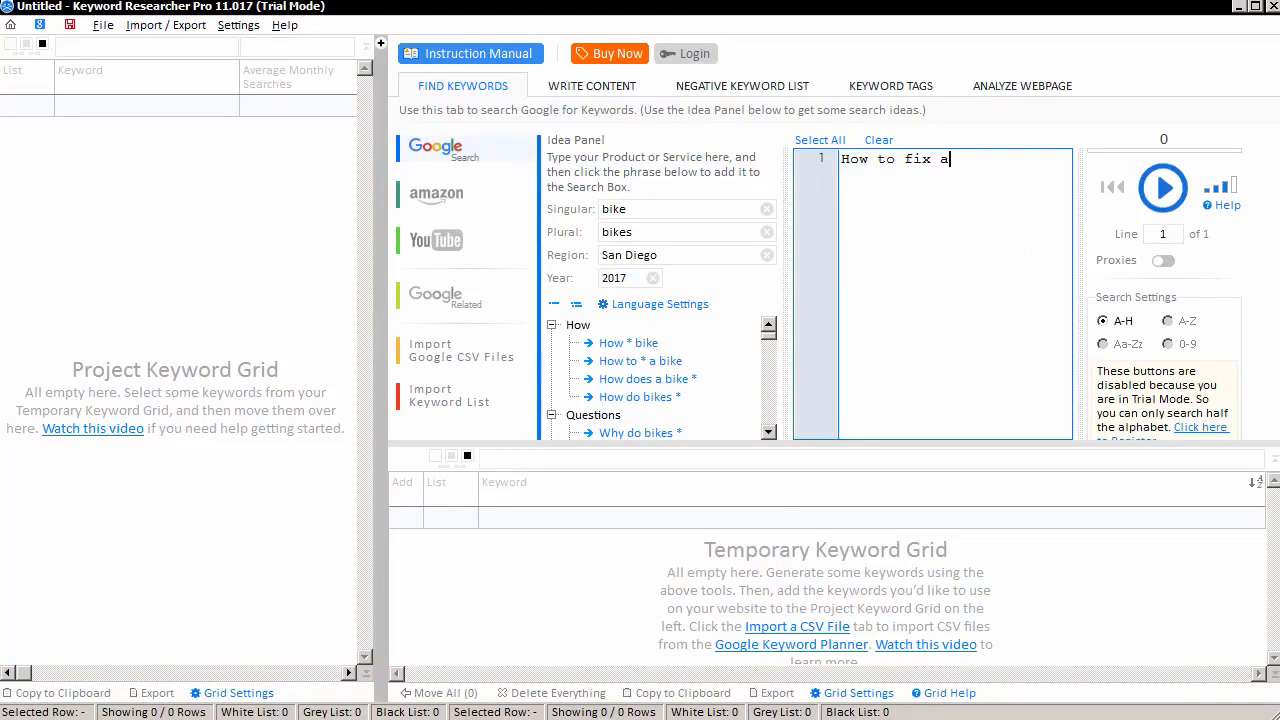
text( *)
click(1160, 186)
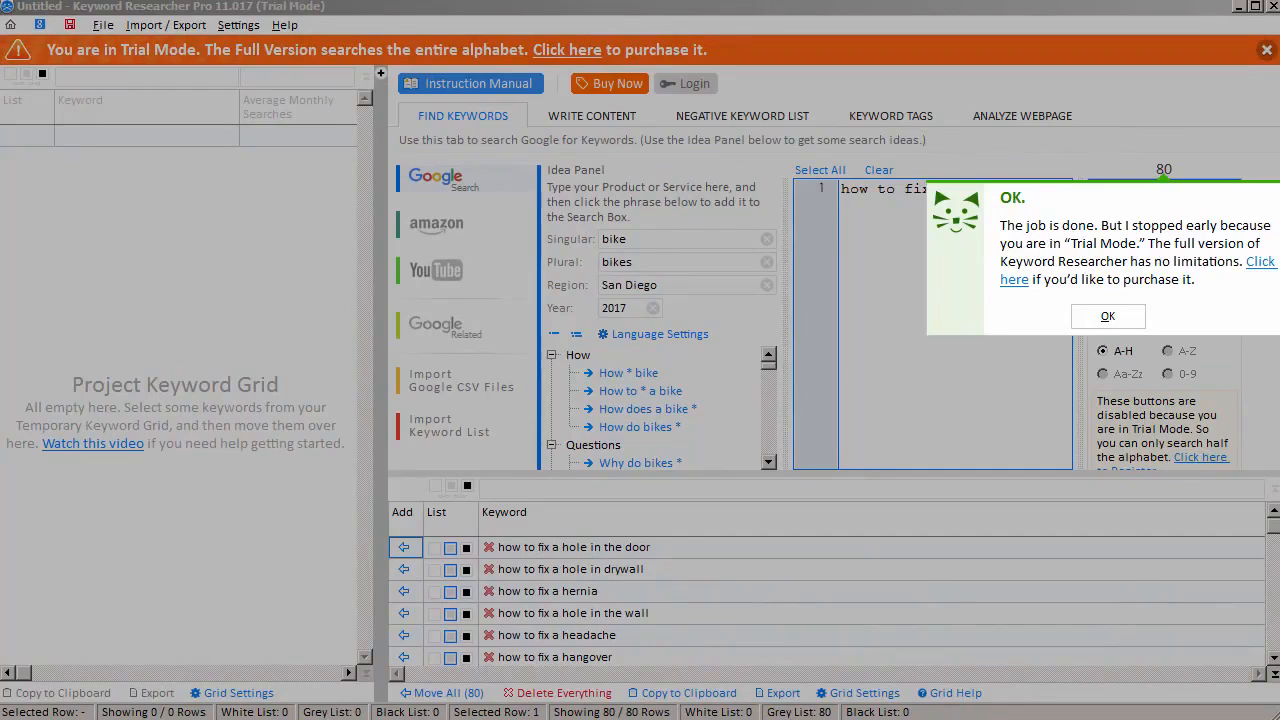
click(1104, 318)
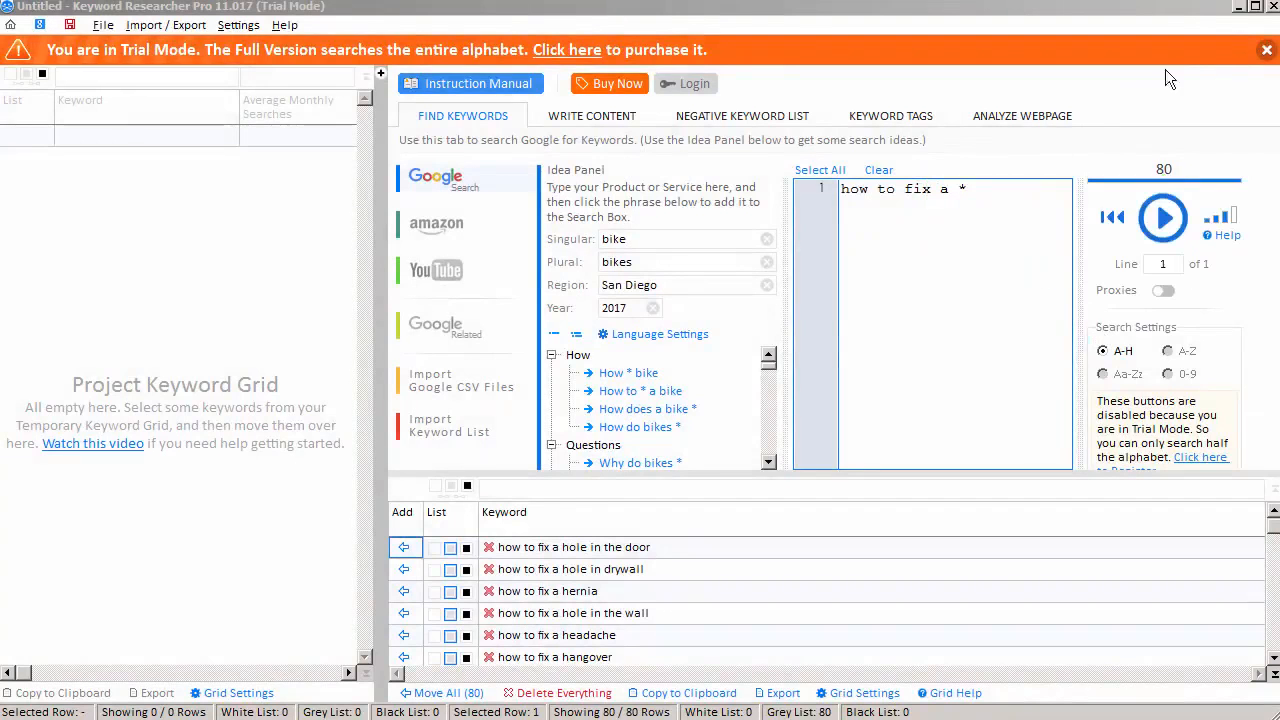
click(1266, 49)
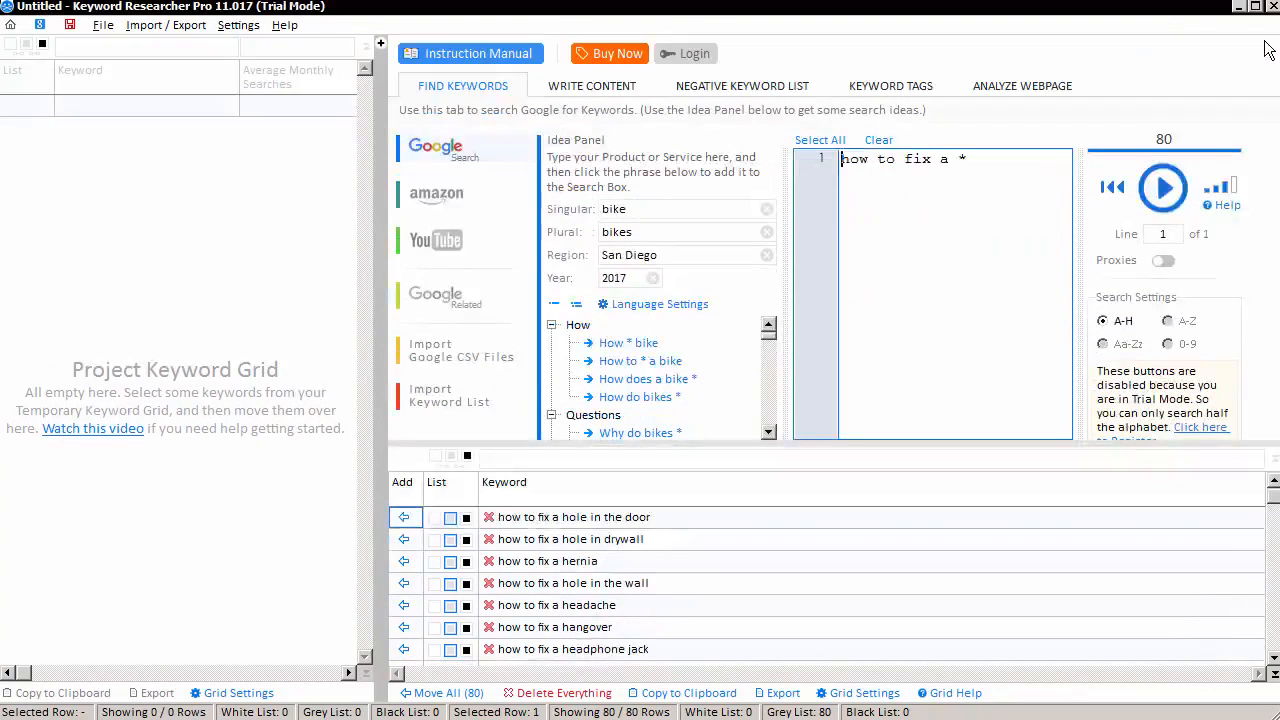
Register the program with the e-mail address used for the purchase
click(696, 54)
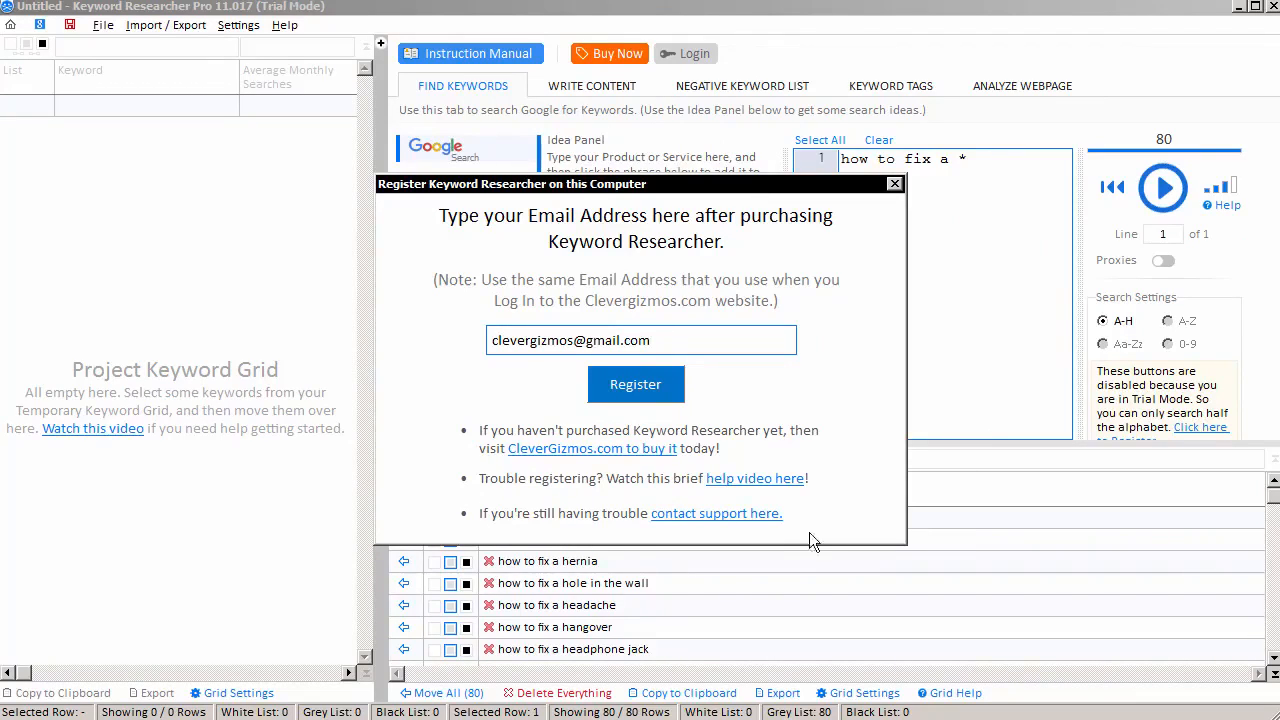
click(645, 386)
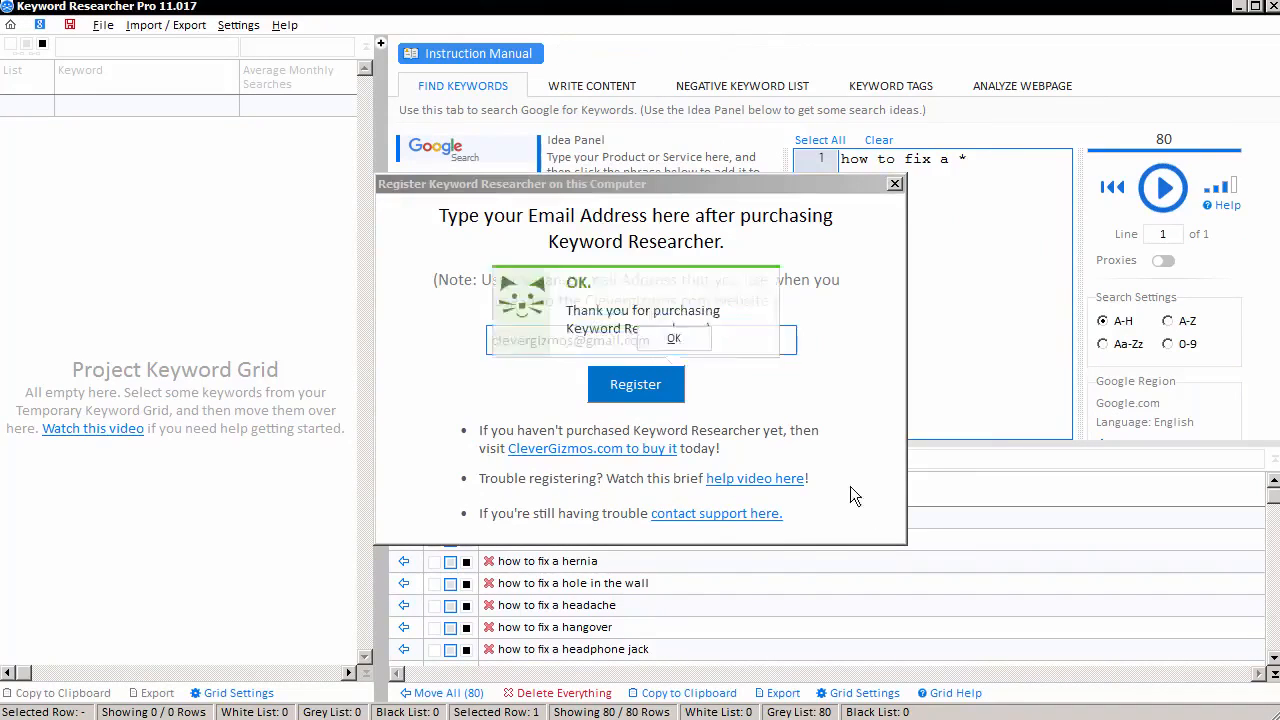
click(640, 340)
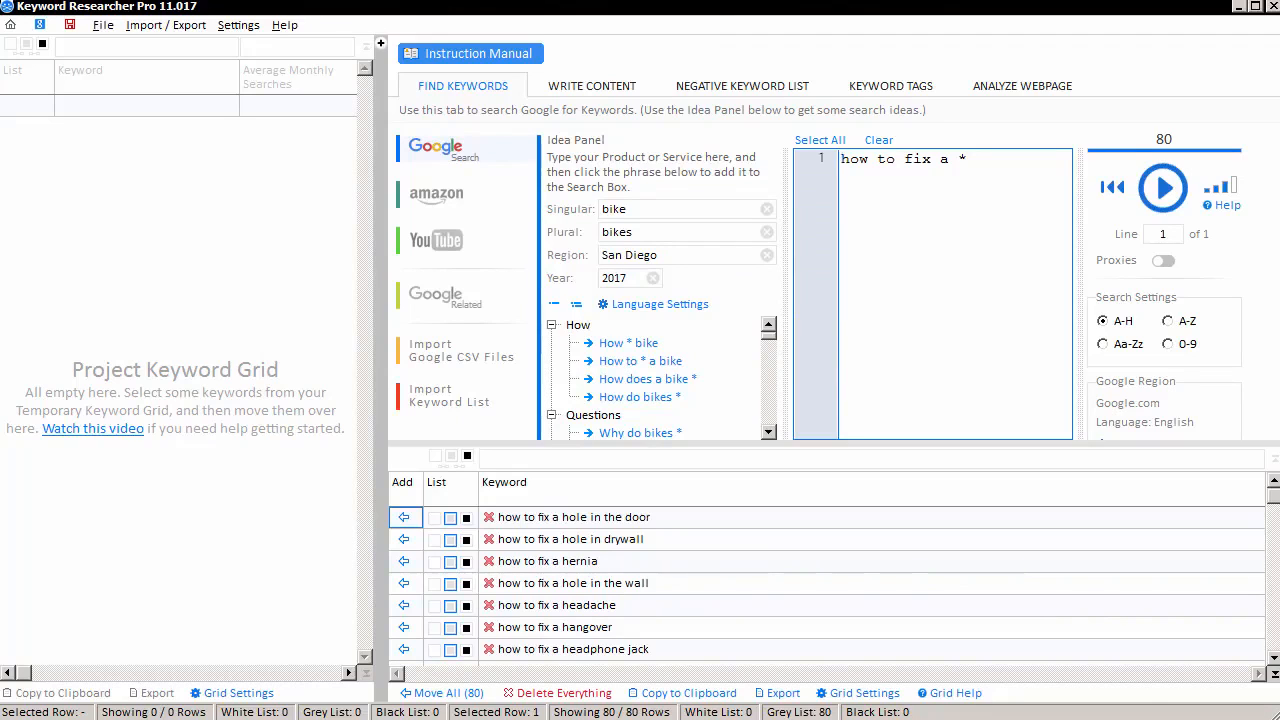
Enlarge the search area above the temporary keyword grid and set the search settings to A-Z
drag(1030, 444, 1034, 505)
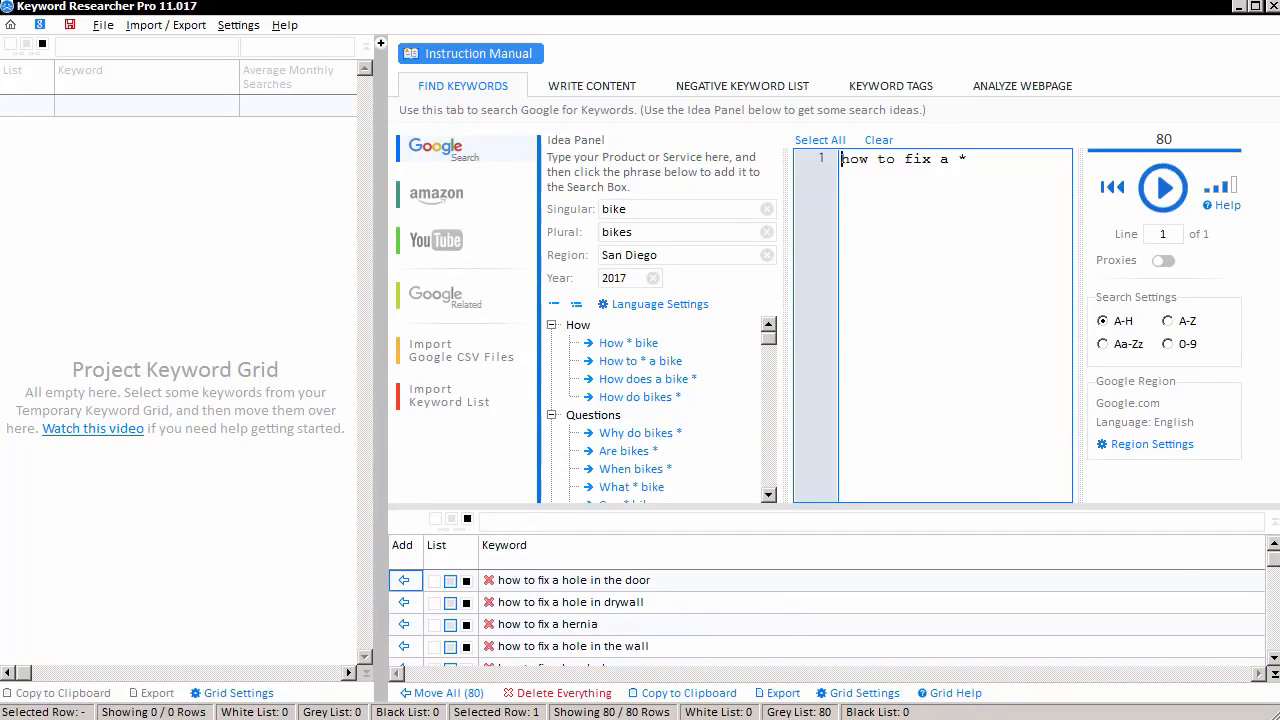
click(1169, 323)
click(1103, 322)
click(1167, 321)
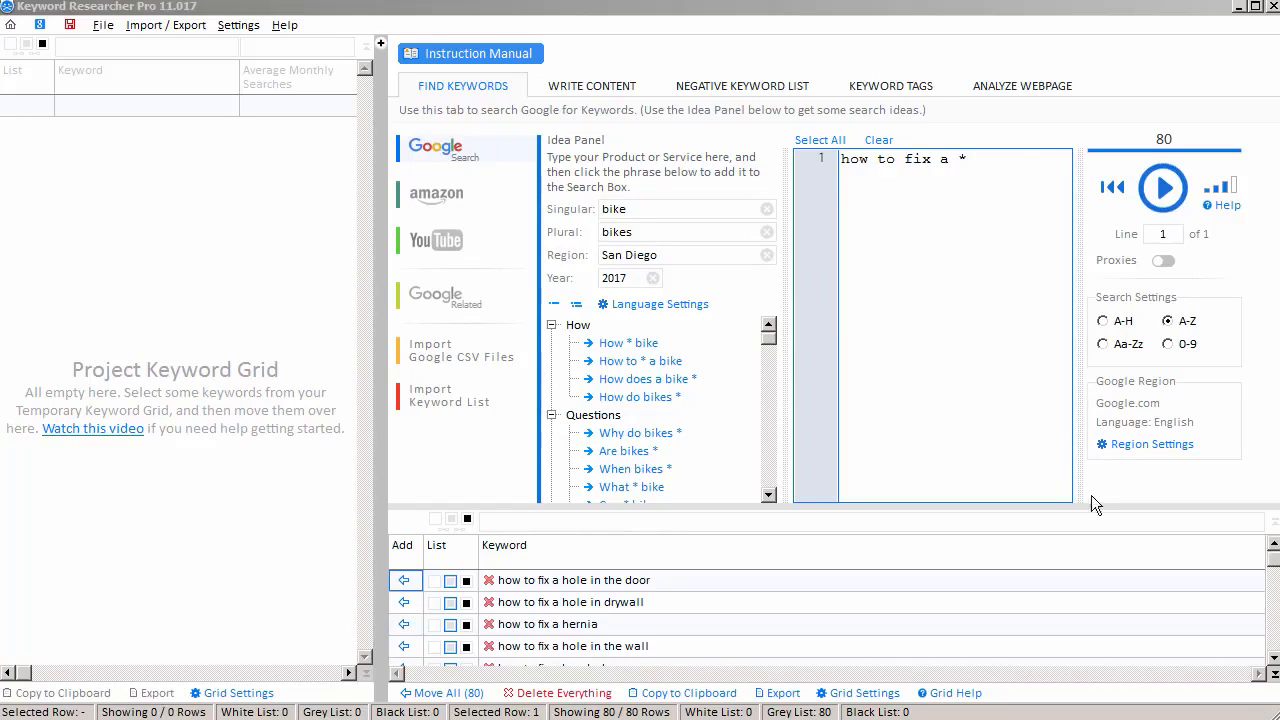
Clear the search box and delete everything in the Temporary Keyword Grid
click(879, 142)
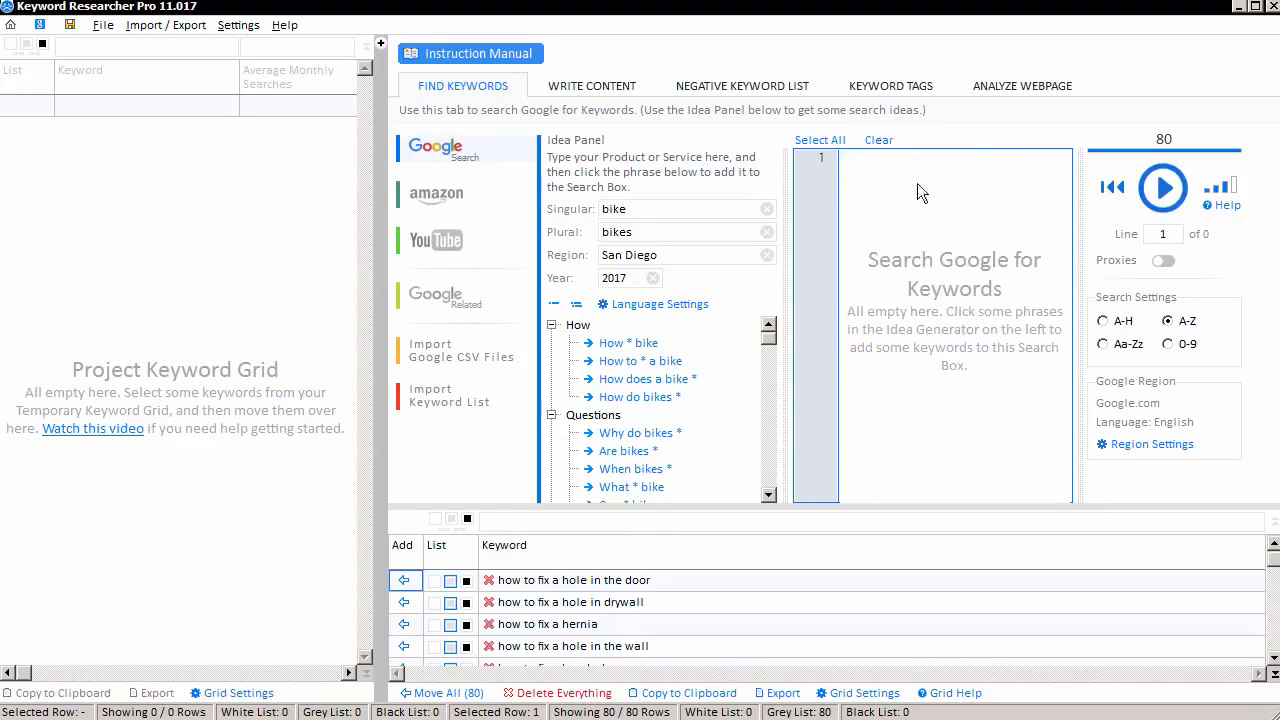
click(552, 694)
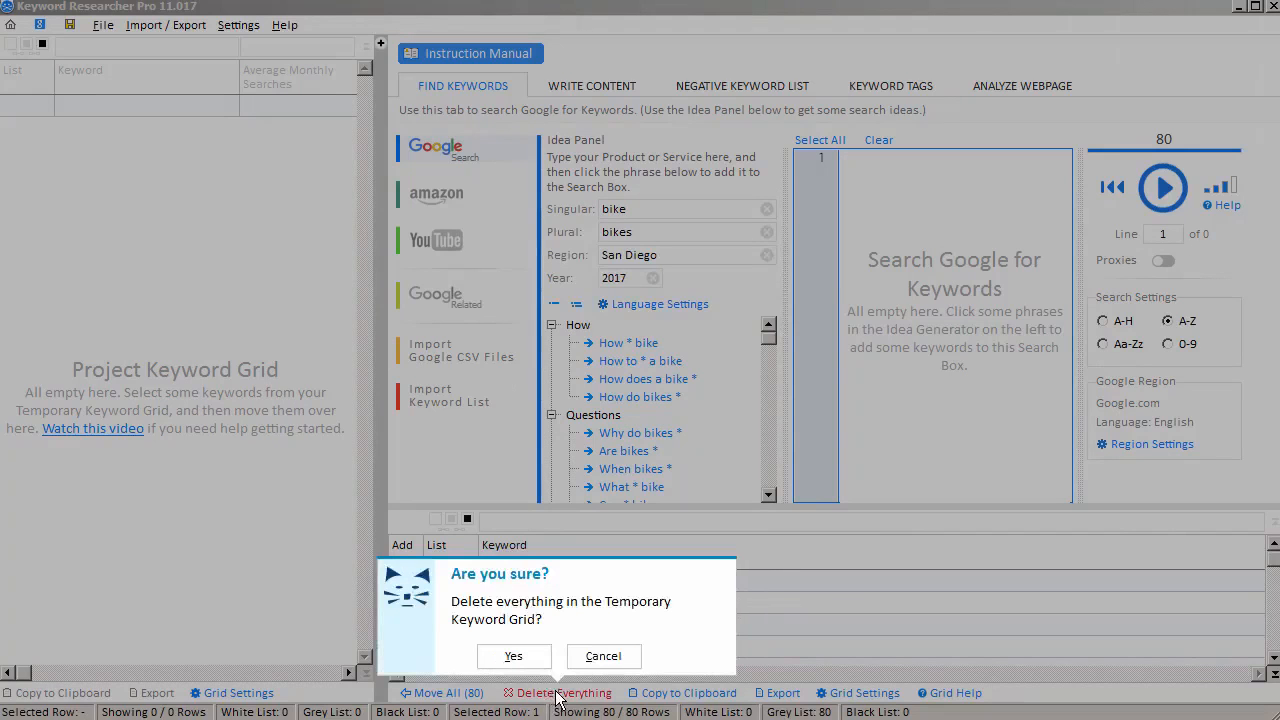
click(523, 658)
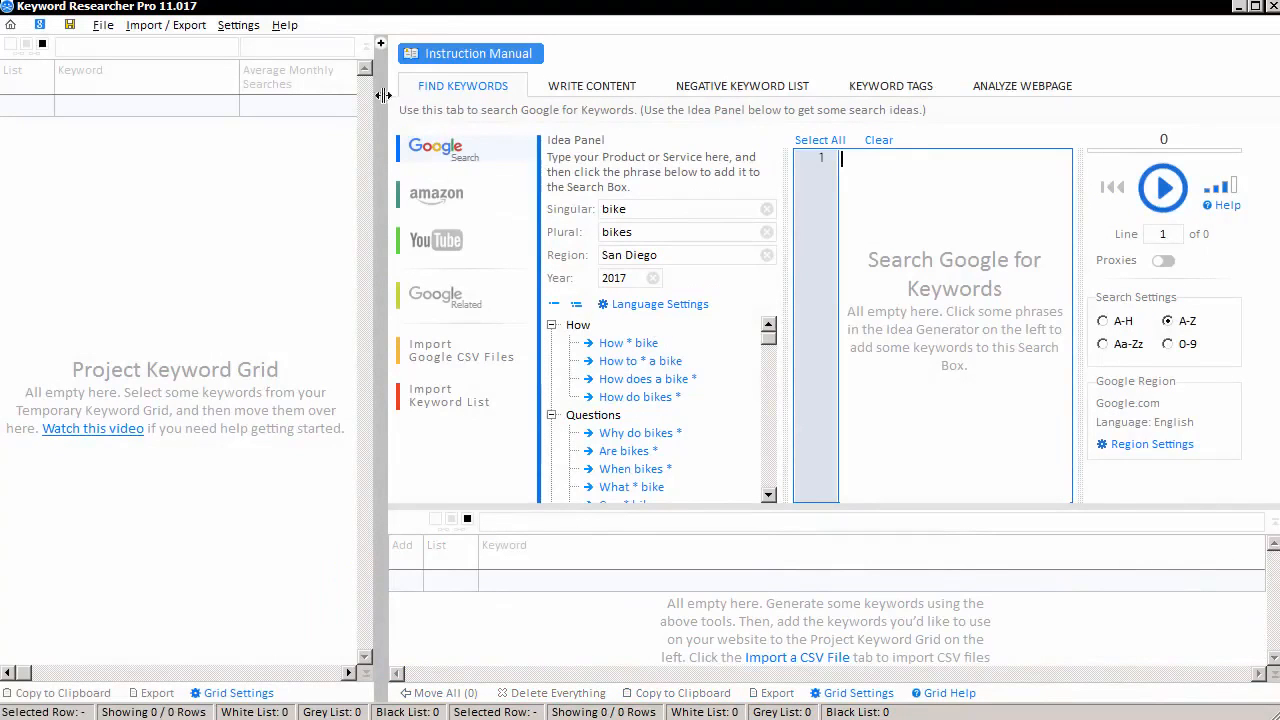
Give the search area more room and set the Idea Panel to singular "camera", plural "cameras" and region "Los Angeles"
drag(369, 134, 143, 183)
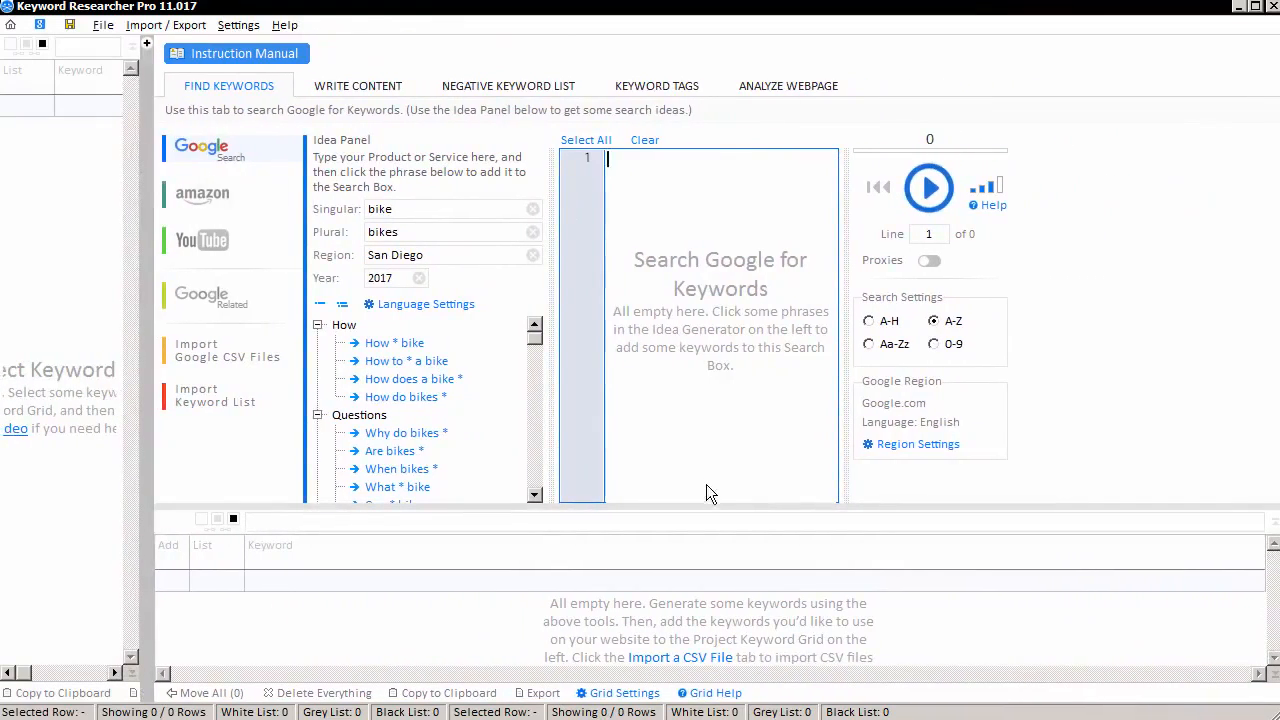
drag(712, 510, 711, 539)
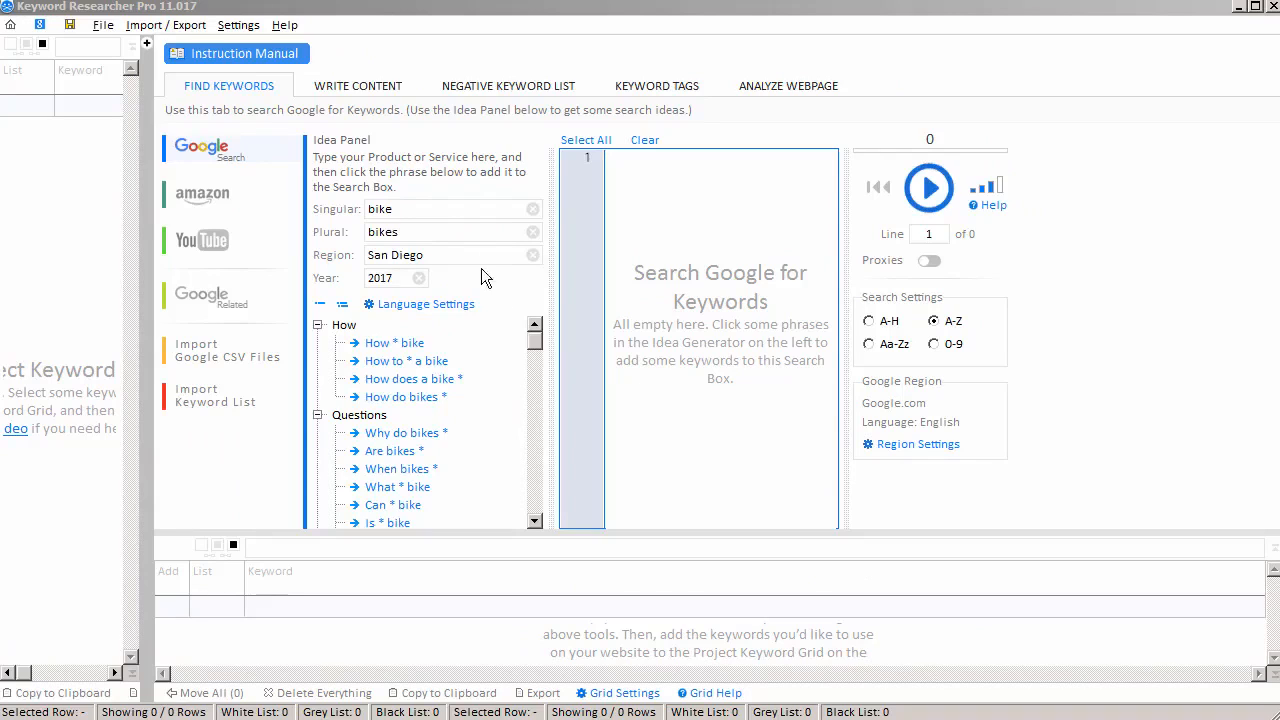
click(419, 209)
text(camera)
key(Tab)
text(cameras)
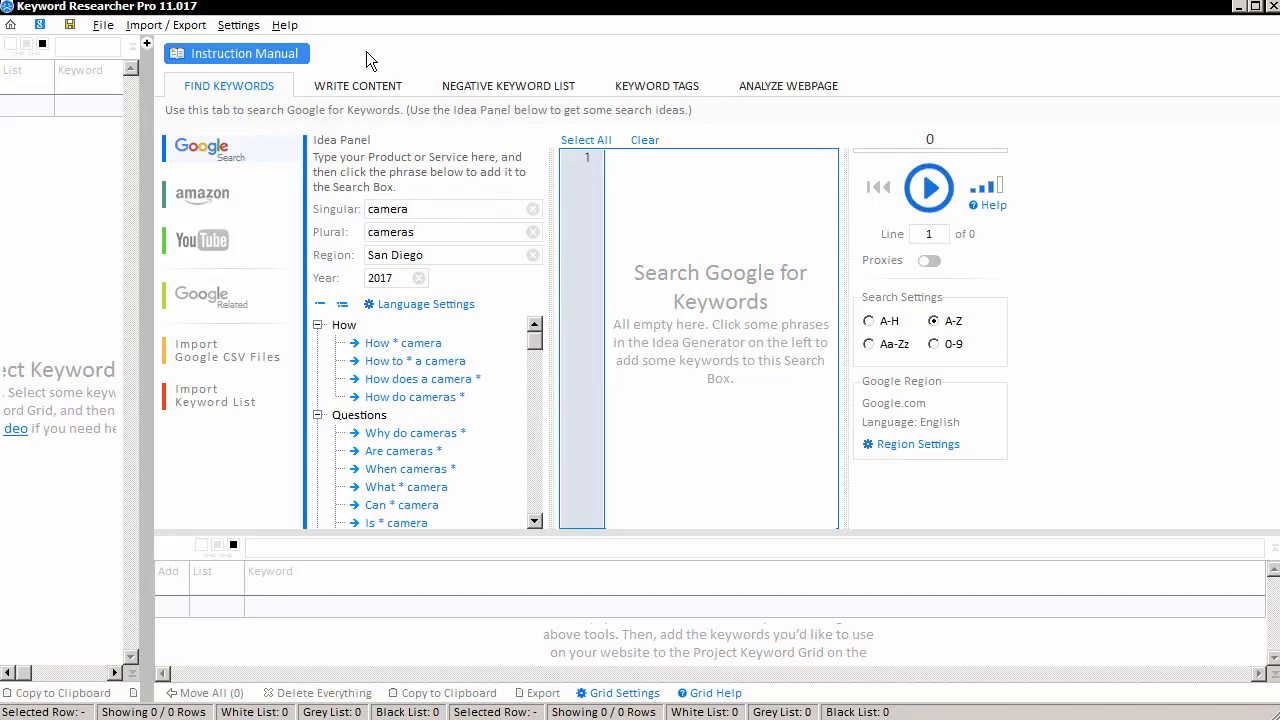
key(Tab)
text(Los Angeles)
mouse_move(535, 343)
mouse_down()
mouse_move(535, 518)
mouse_move(534, 326)
mouse_up()
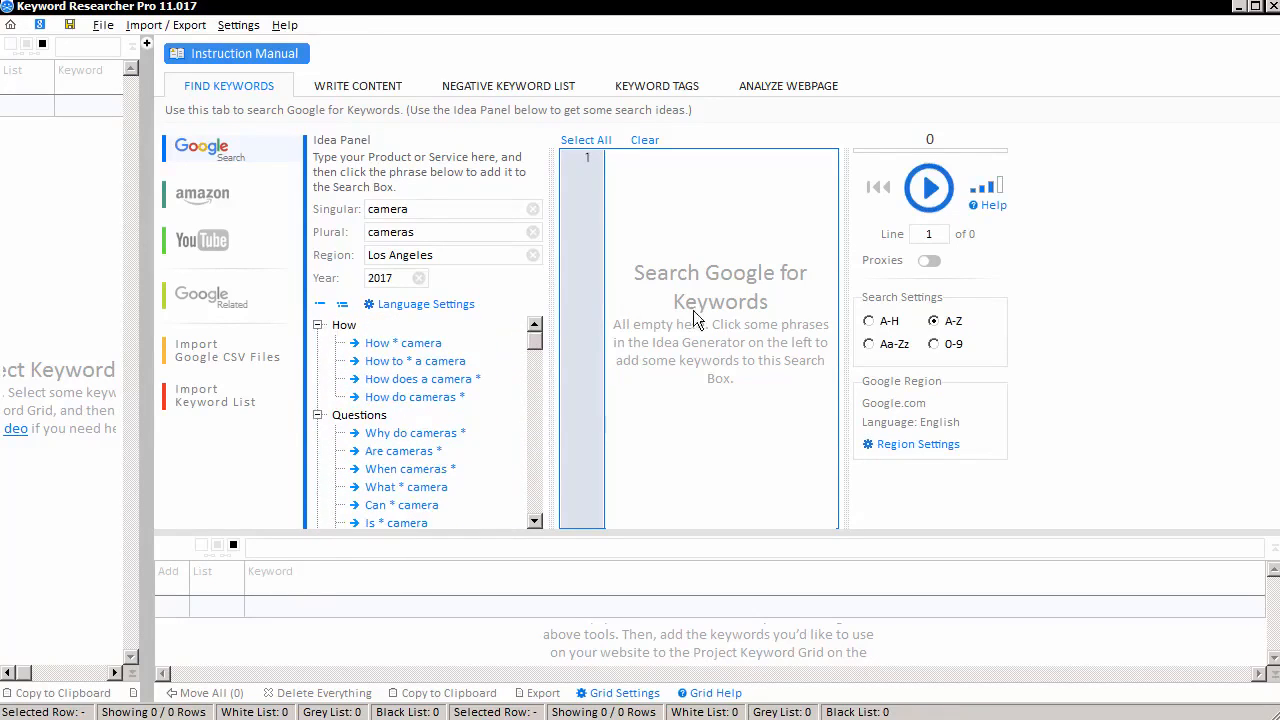
Add the idea phrases "How * camera", "How to * a camera", "Why do cameras *" and "Are cameras *" to the search box
click(419, 350)
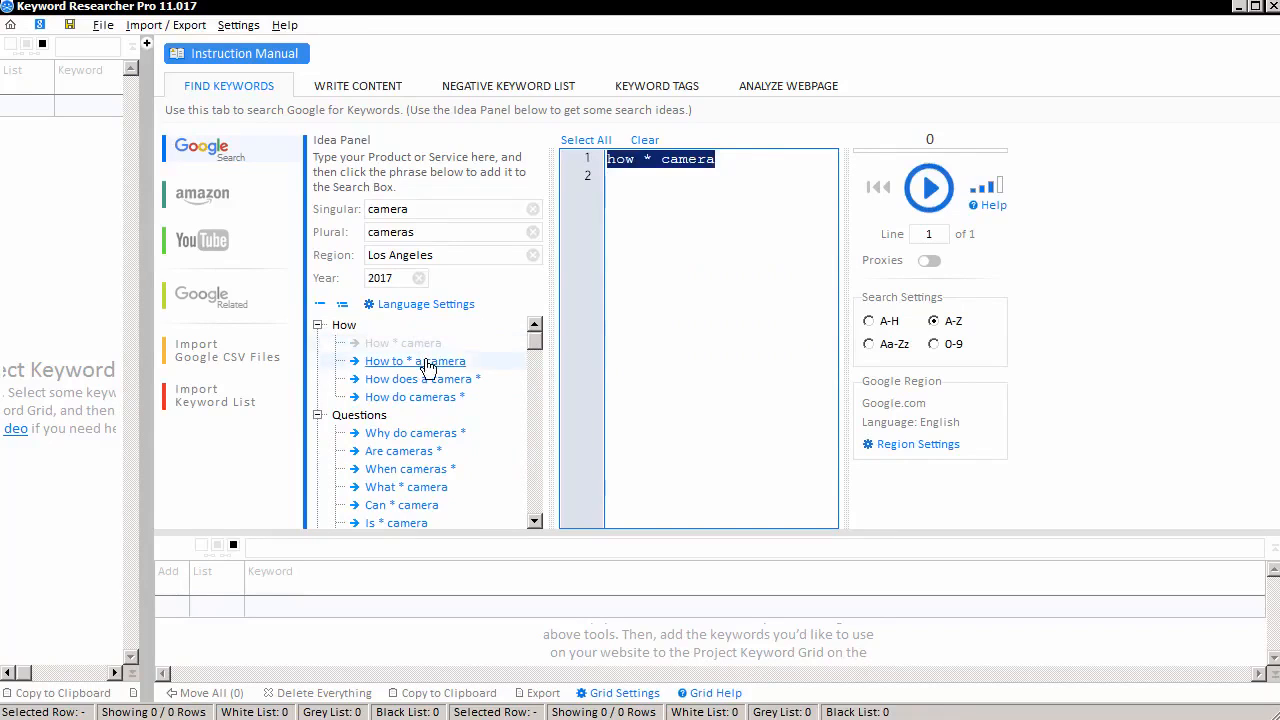
click(425, 363)
click(534, 521)
click(534, 521)
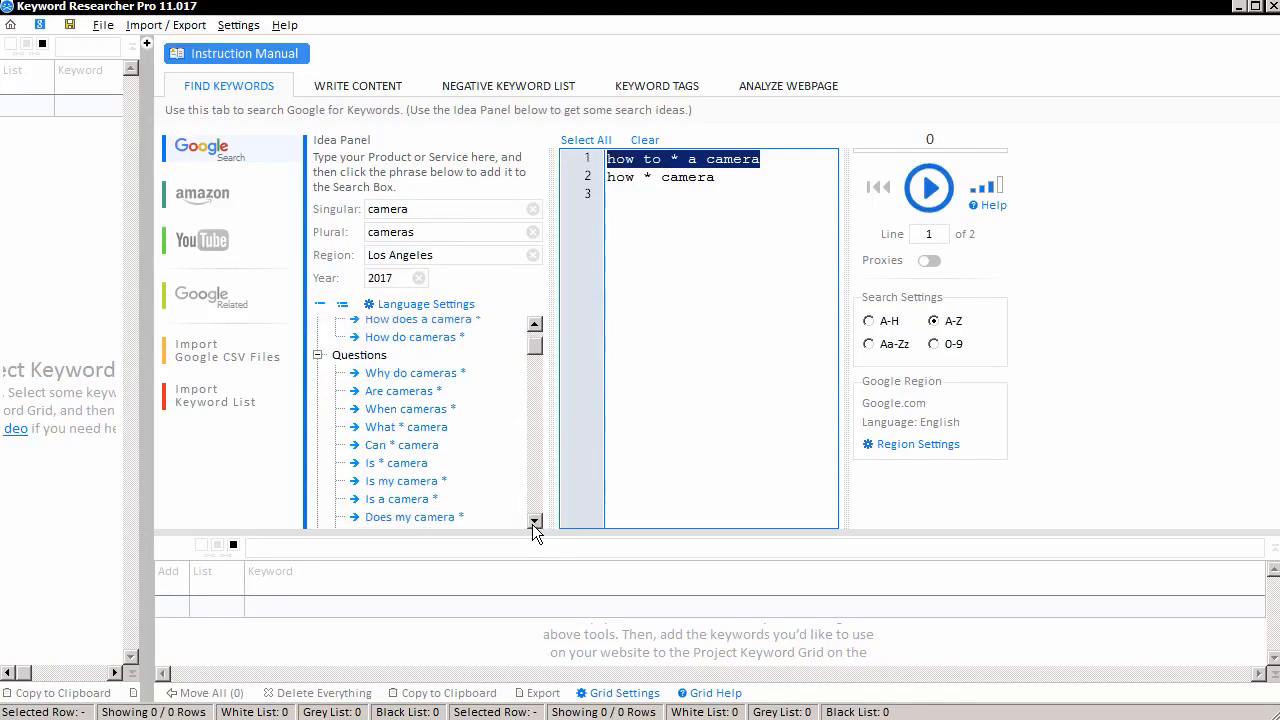
click(405, 380)
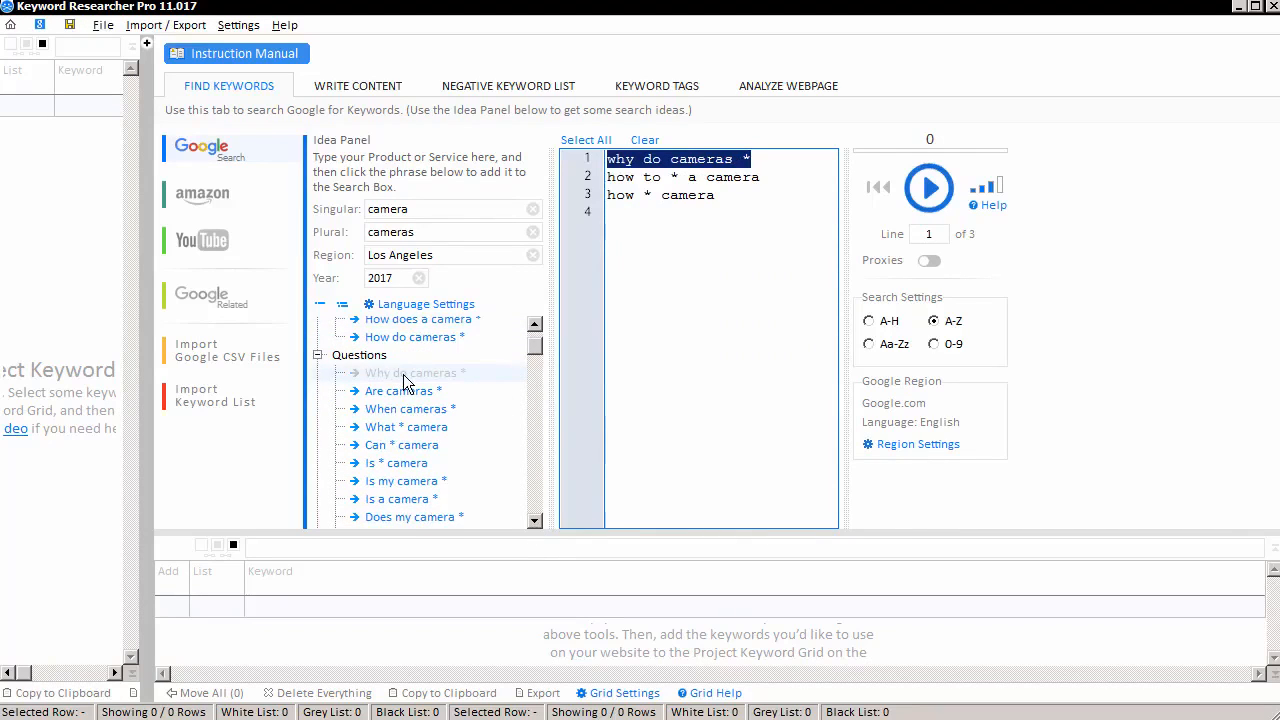
click(415, 392)
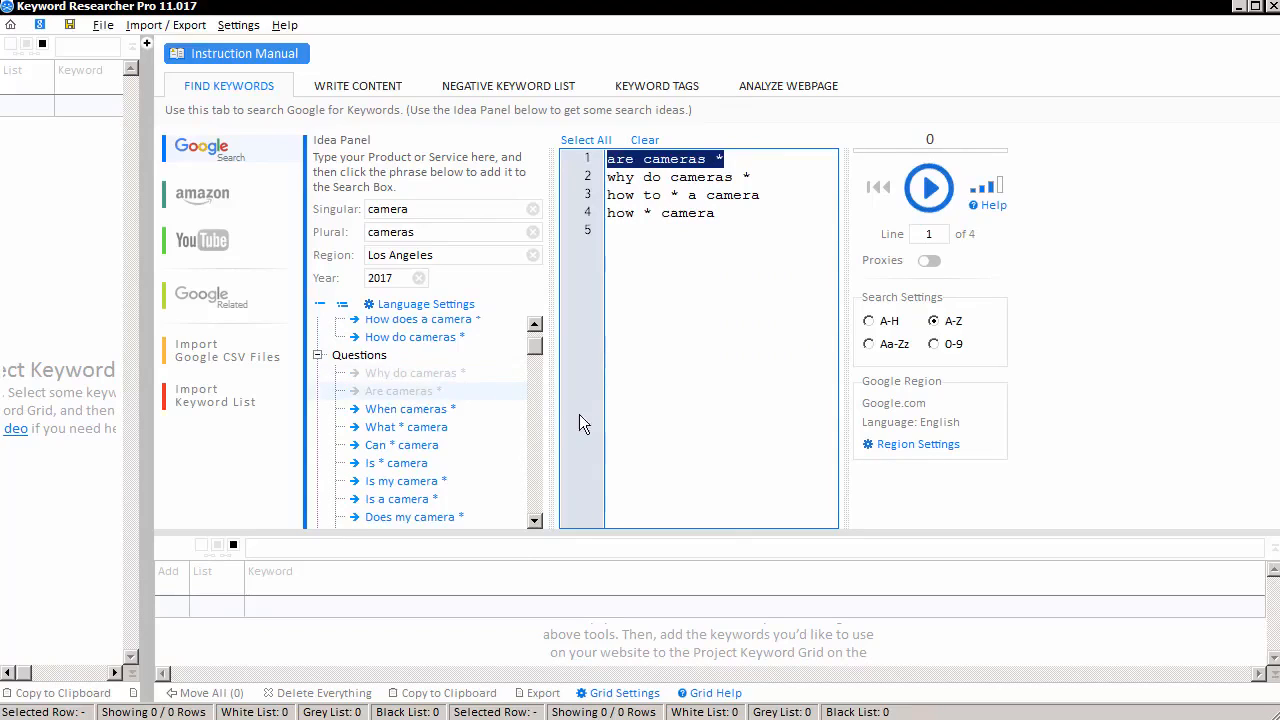
Add the idea phrases "* for cameras", "* for a camera", "cameras for *" and "Los Angeles camera *" to the search box
click(534, 521)
click(534, 521)
click(534, 521)
click(534, 521)
click(534, 521)
click(534, 521)
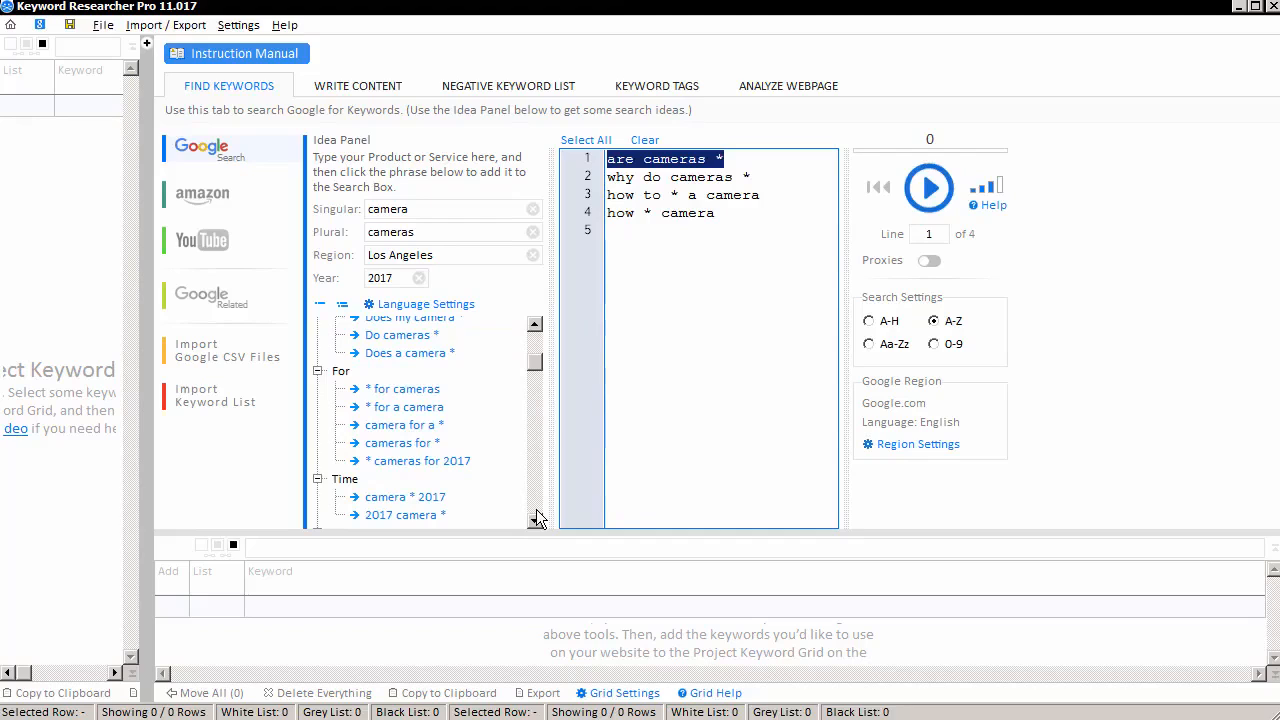
click(402, 389)
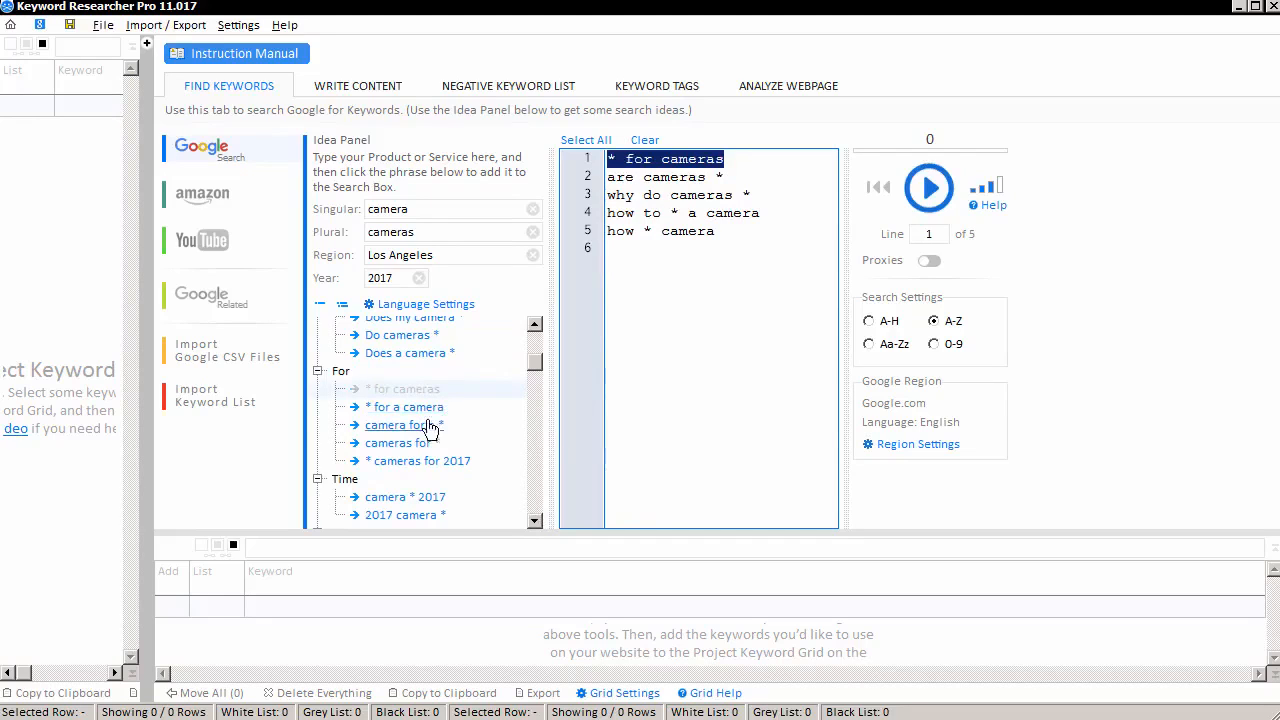
click(410, 409)
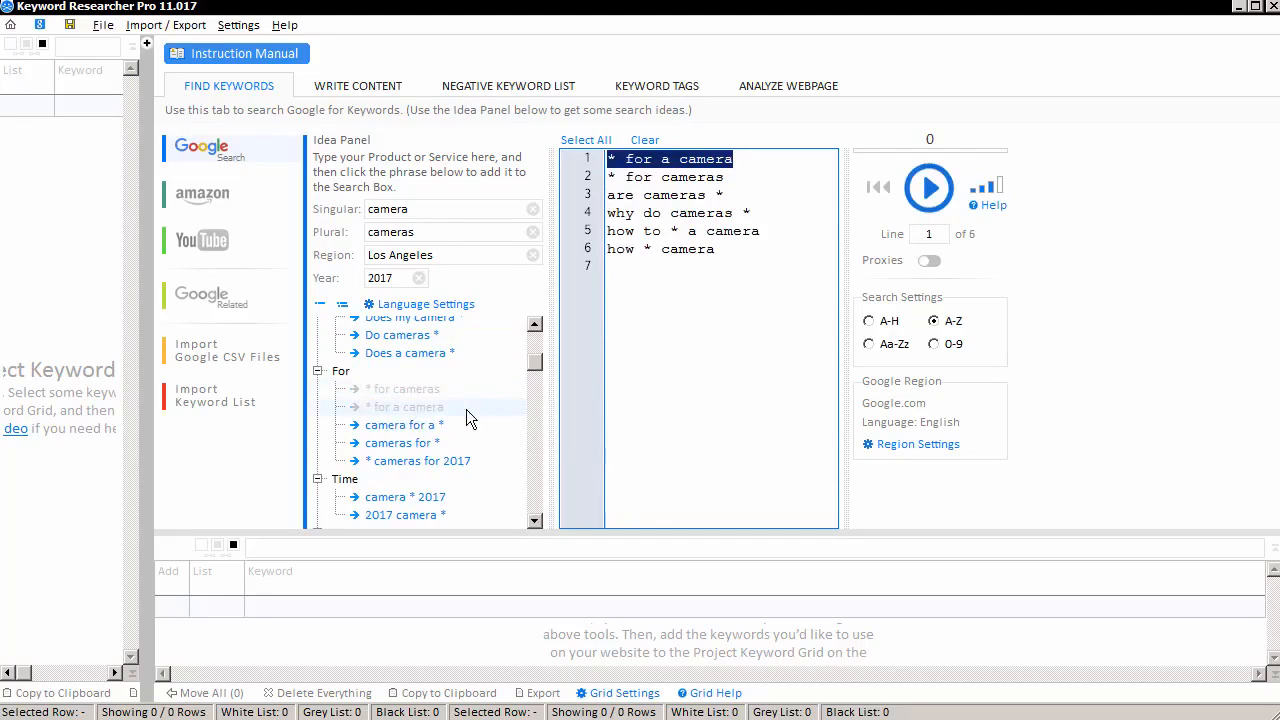
click(420, 444)
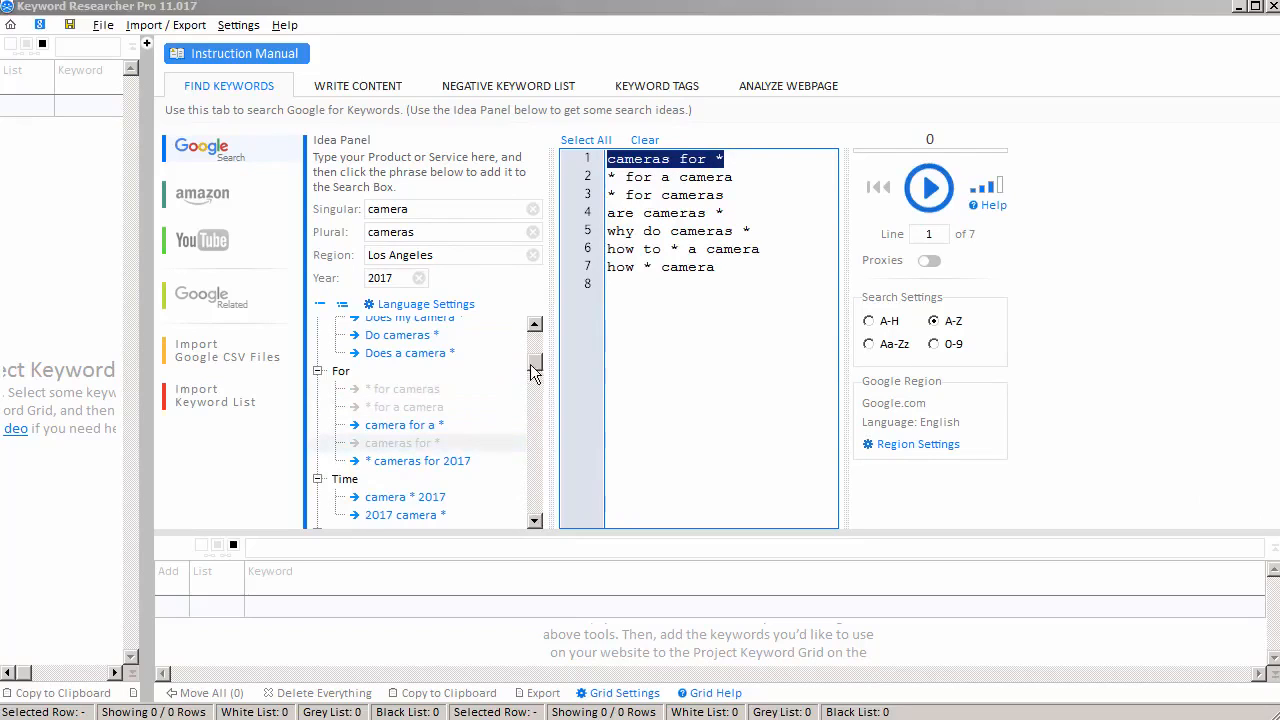
drag(535, 372, 532, 380)
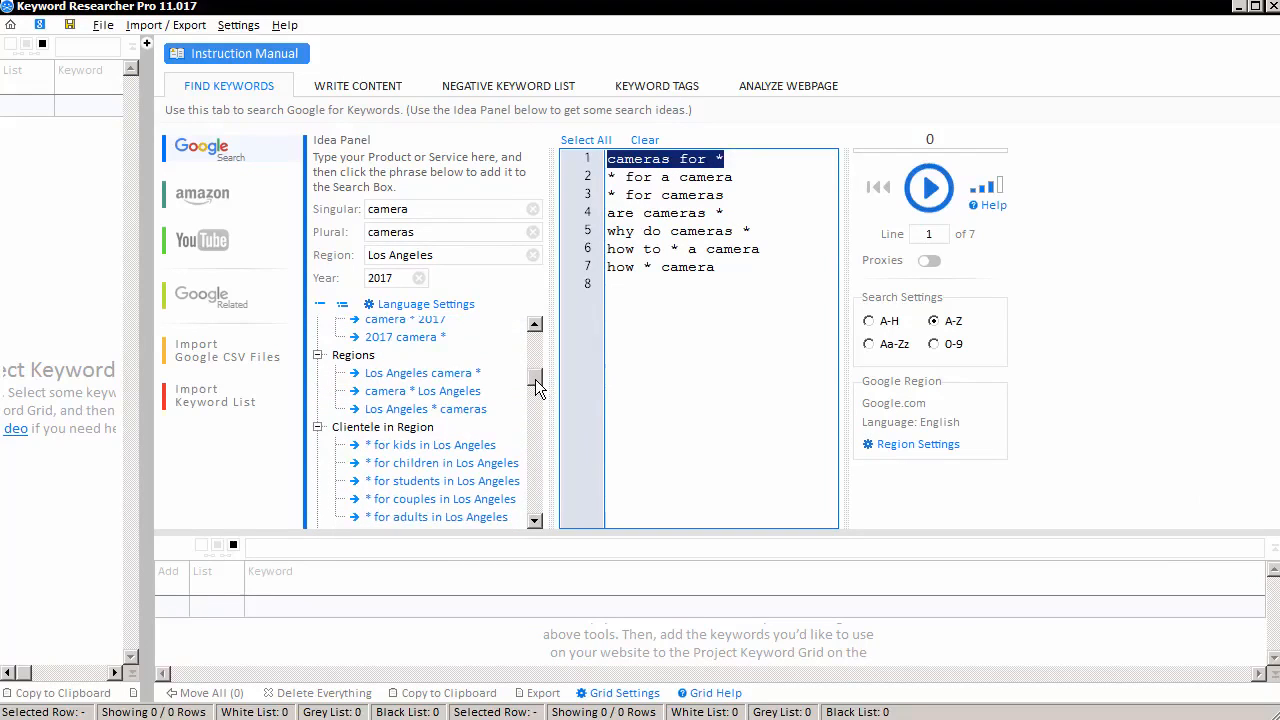
click(430, 378)
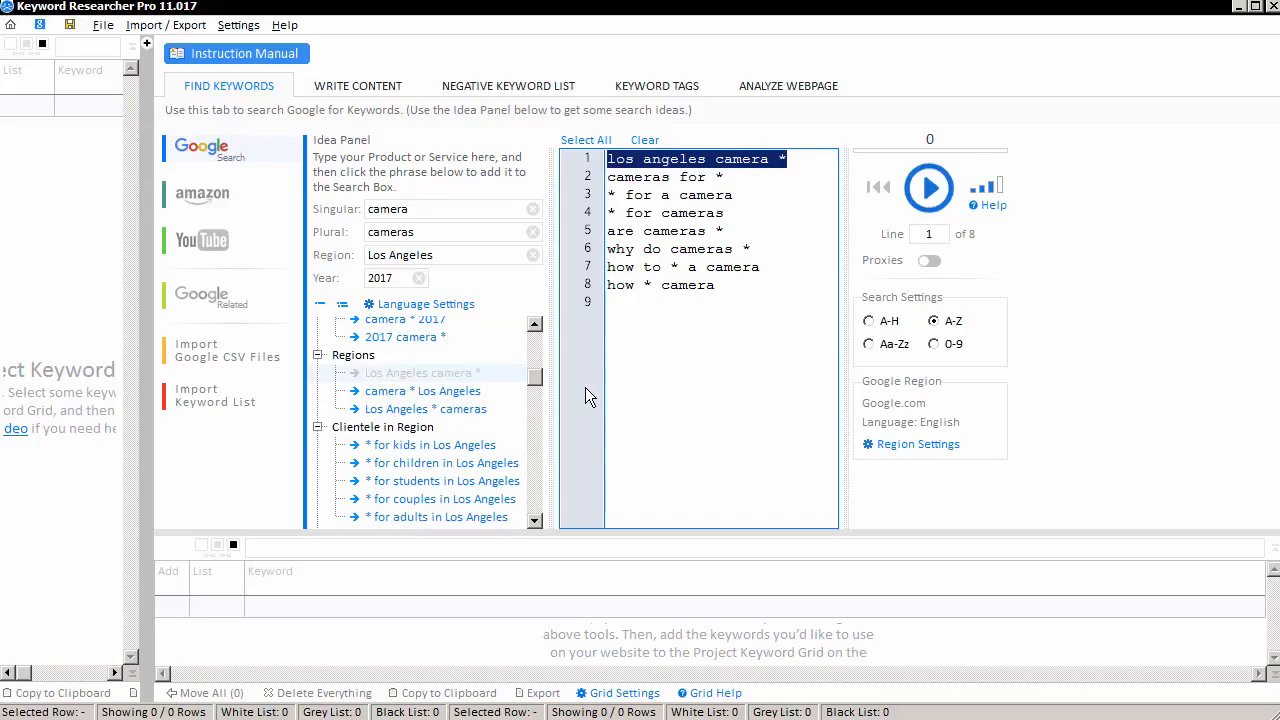
click(701, 302)
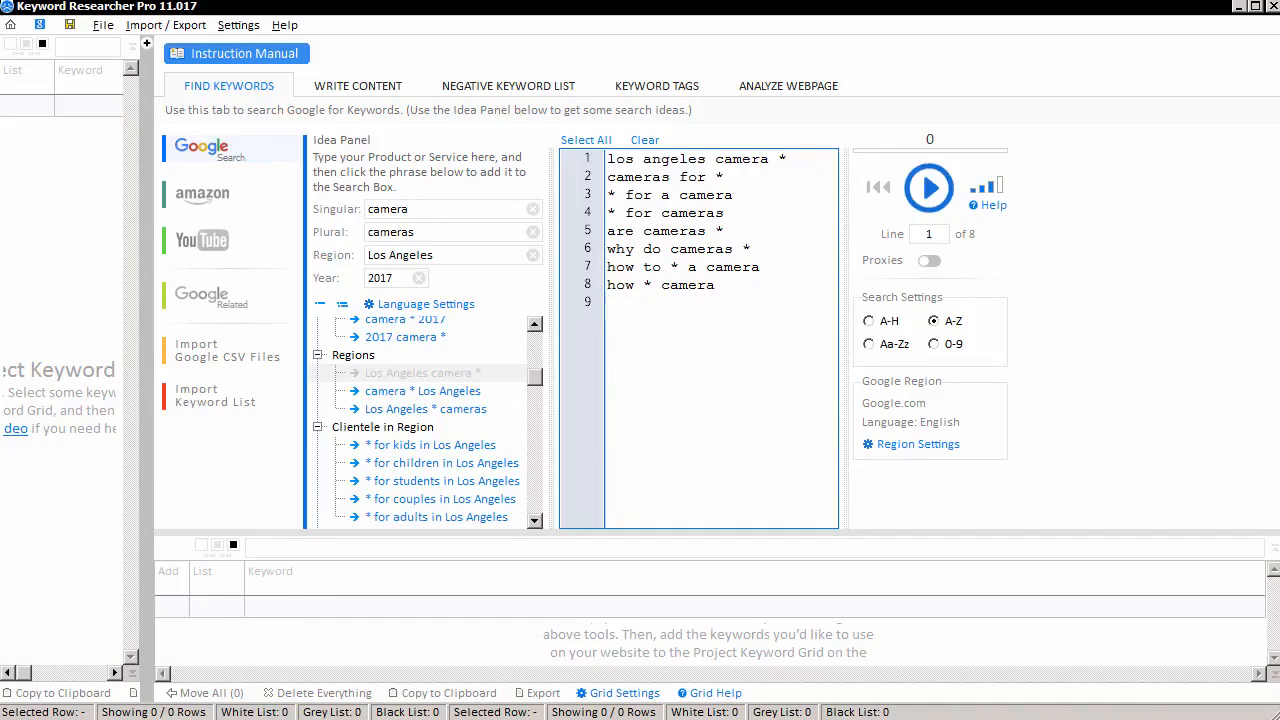
Run the Google keyword search on the listed phrases with an enlarged results grid, and pause it during "cameras for *" to browse the keywords
click(924, 200)
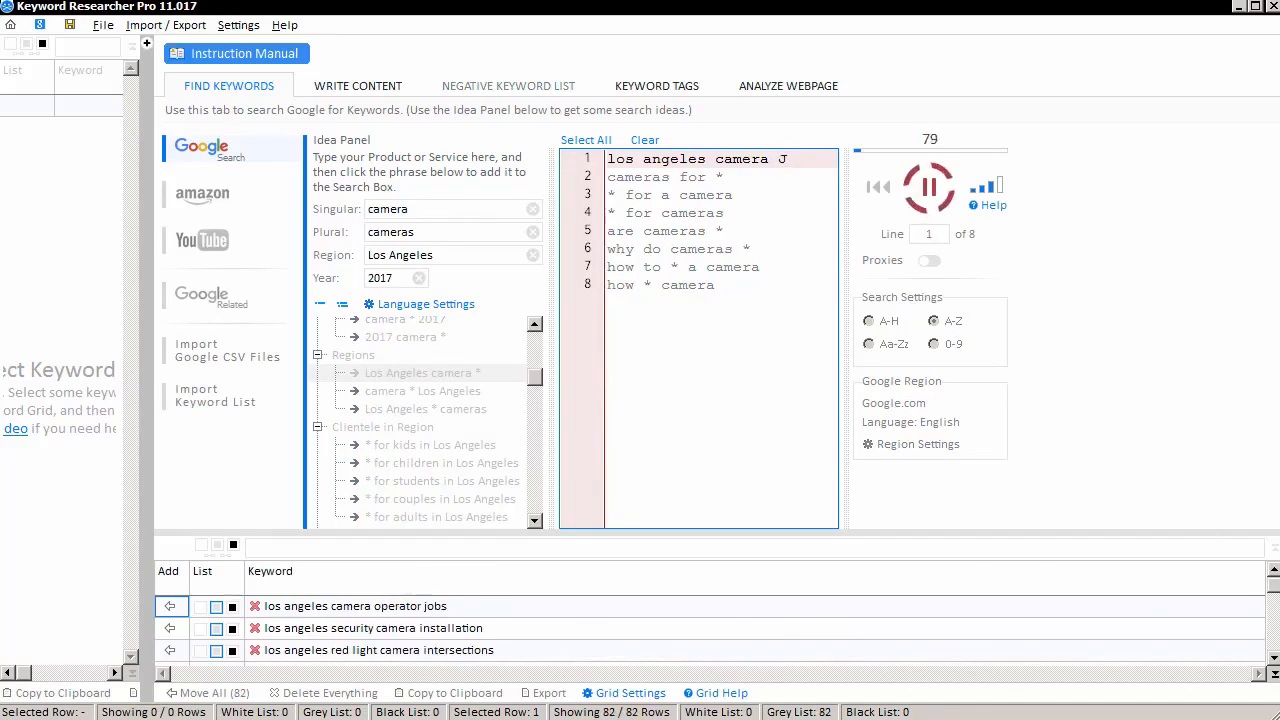
drag(920, 531, 929, 292)
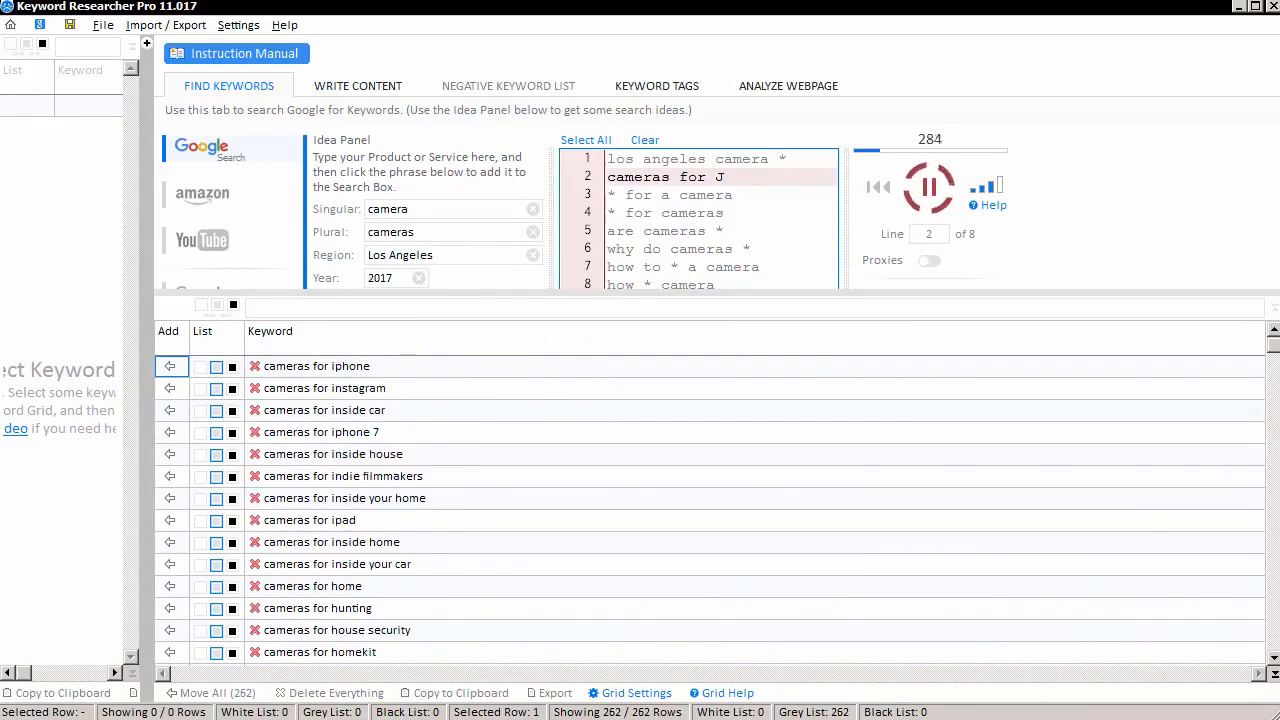
click(930, 187)
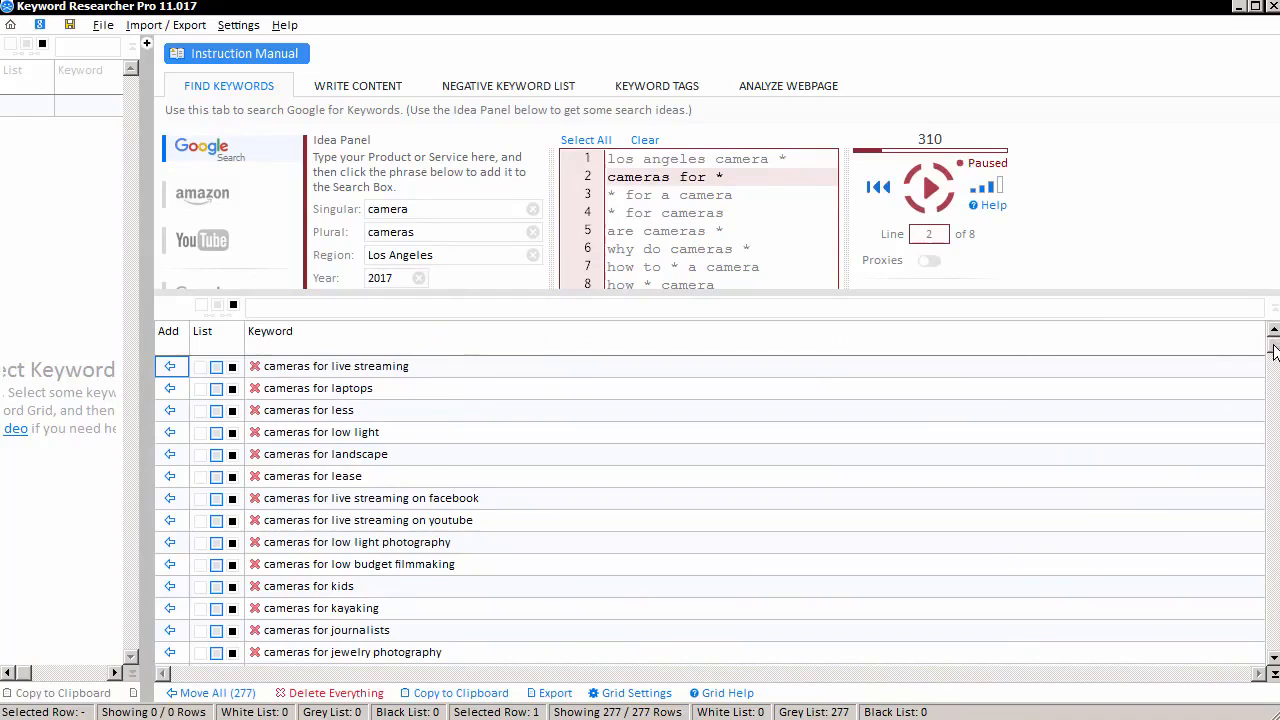
click(1274, 658)
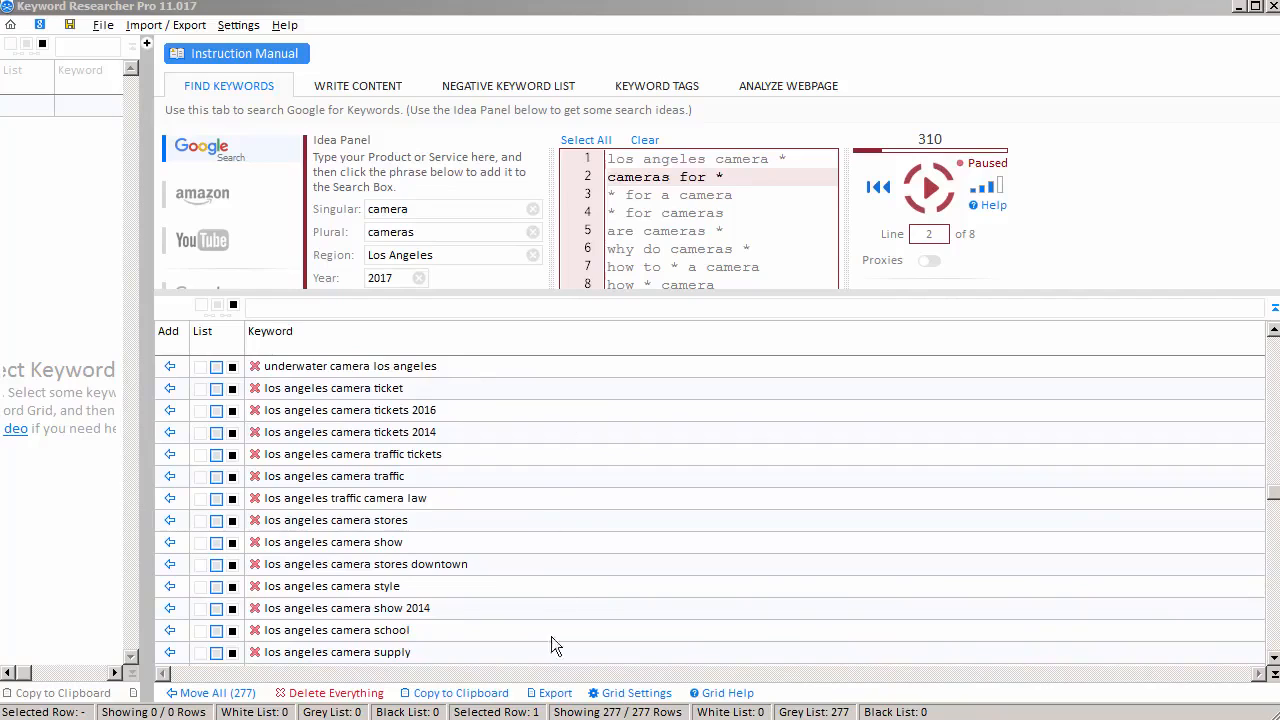
Copy all found keywords, switch to Google Keyword Planner, and get search volume data for the pasted list
click(472, 693)
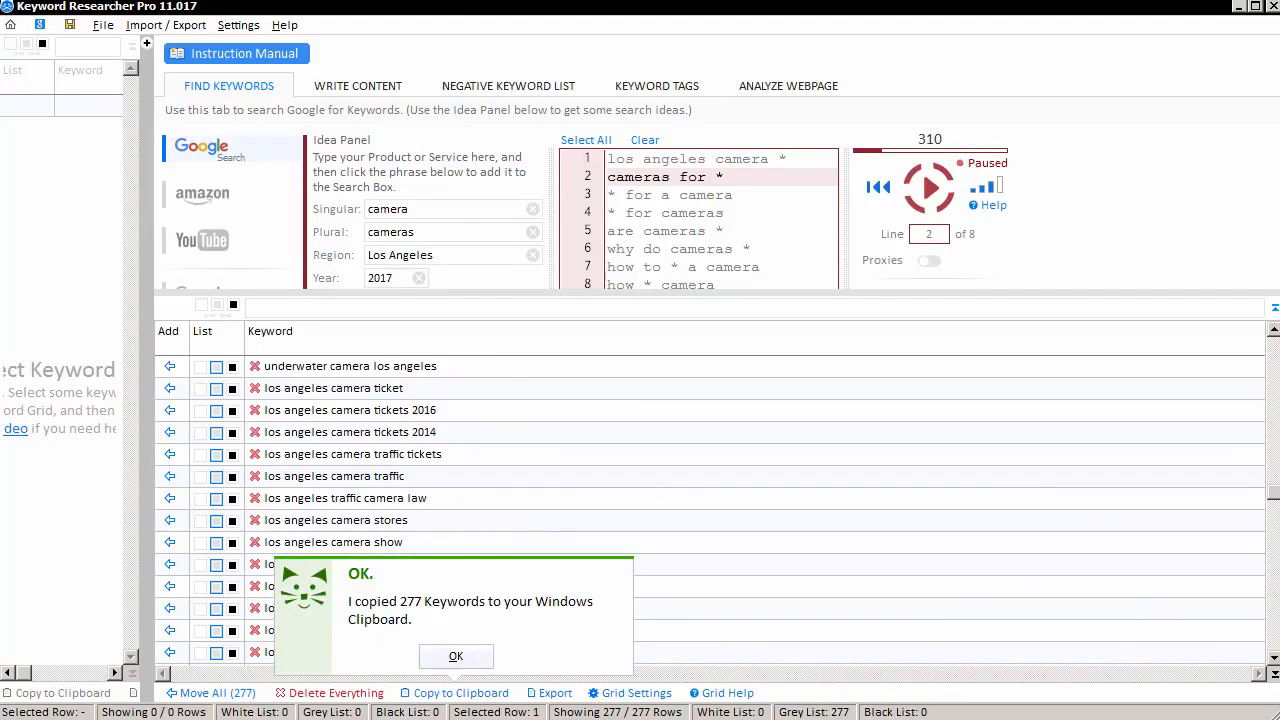
key(Return)
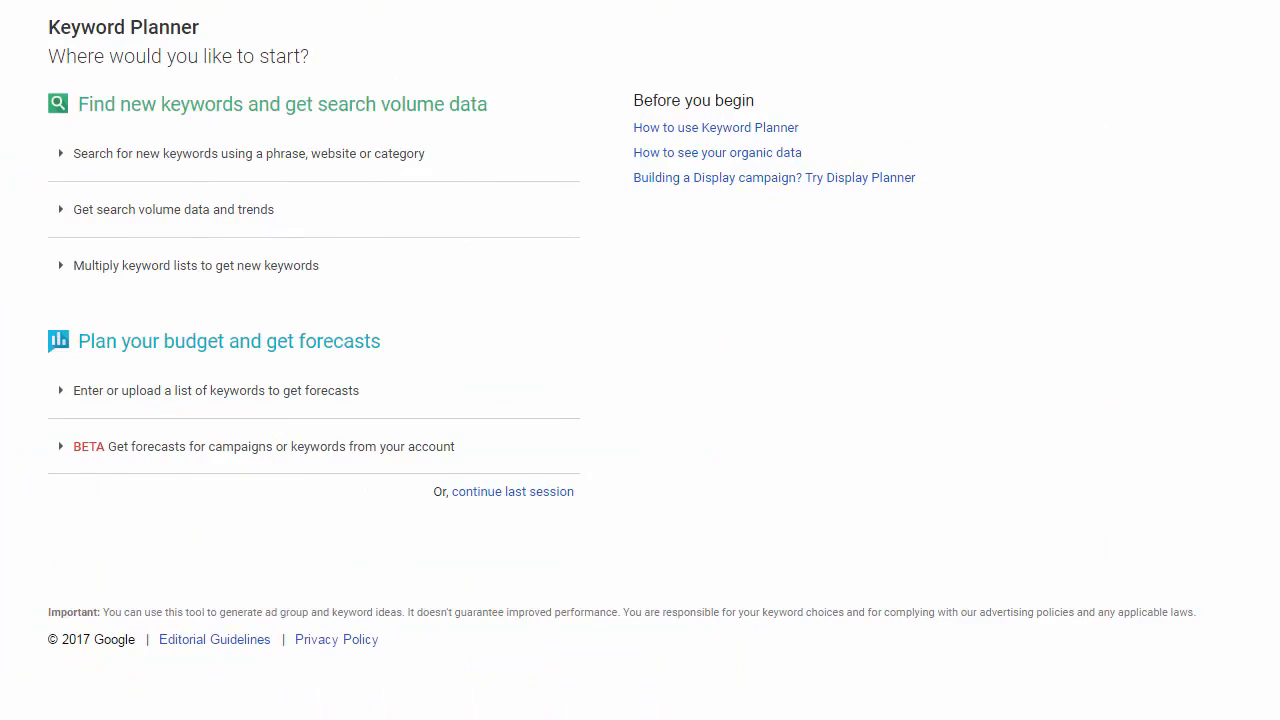
click(218, 222)
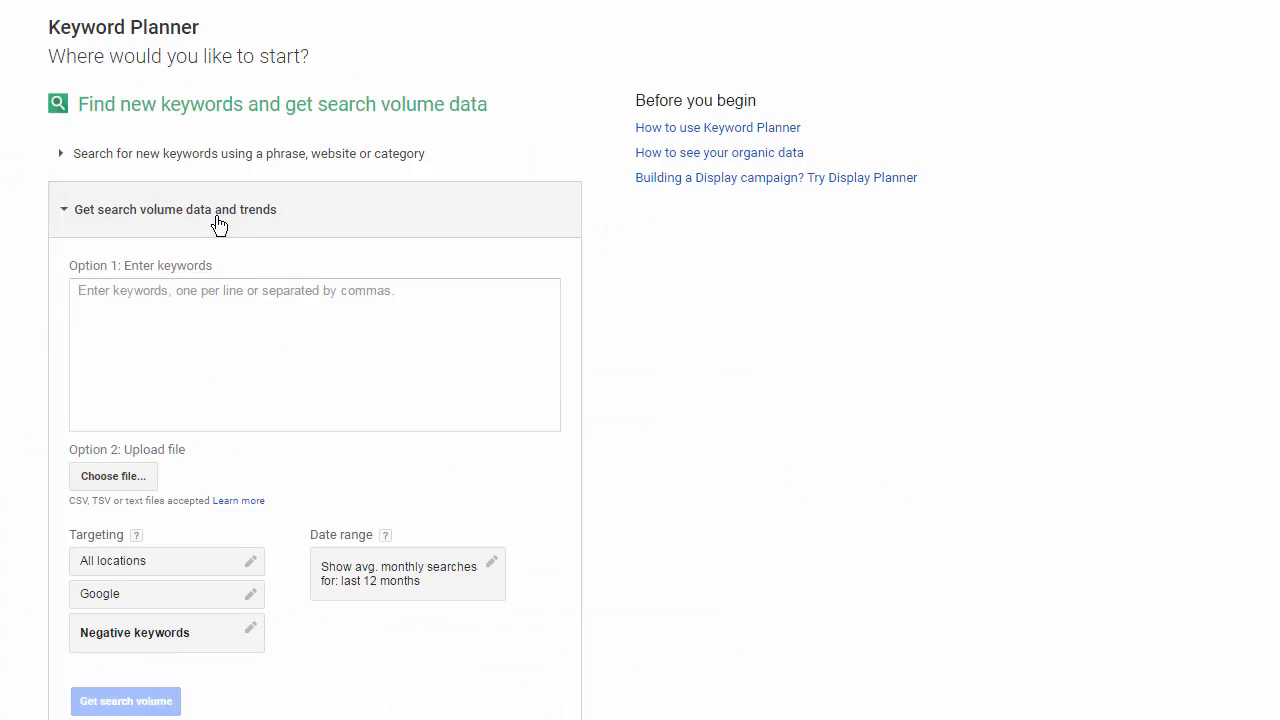
right_click(260, 311)
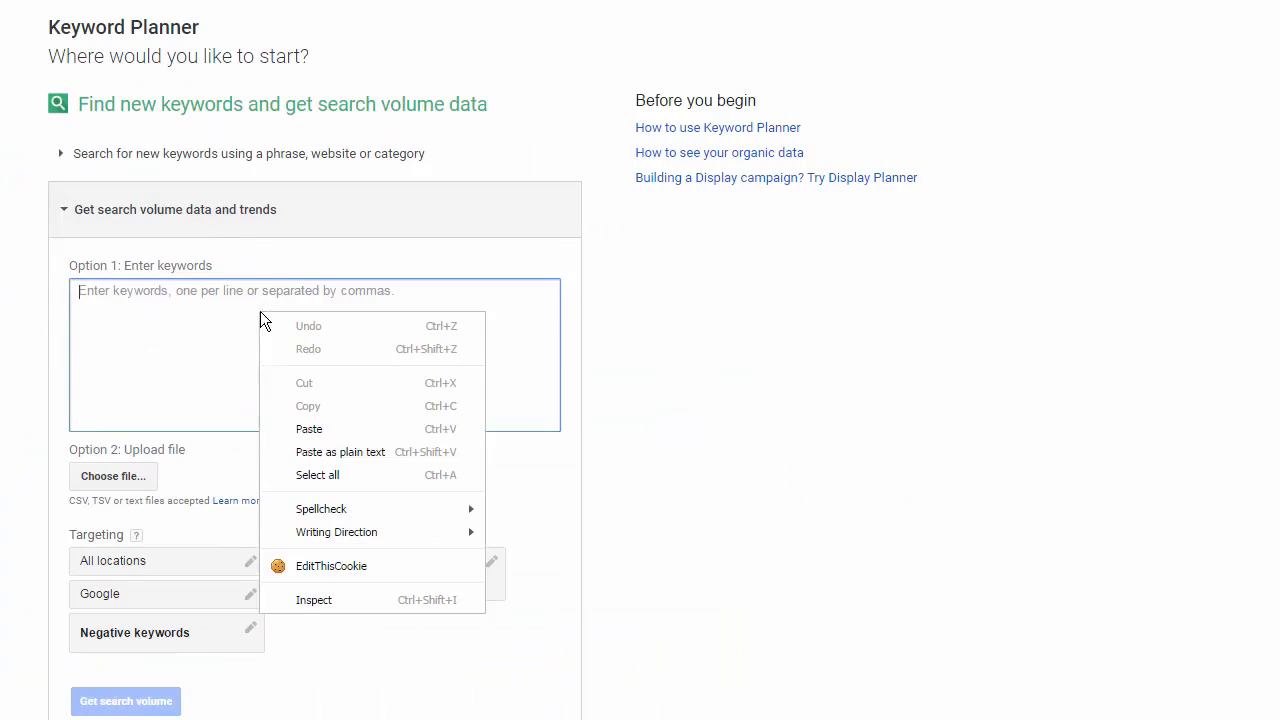
click(345, 427)
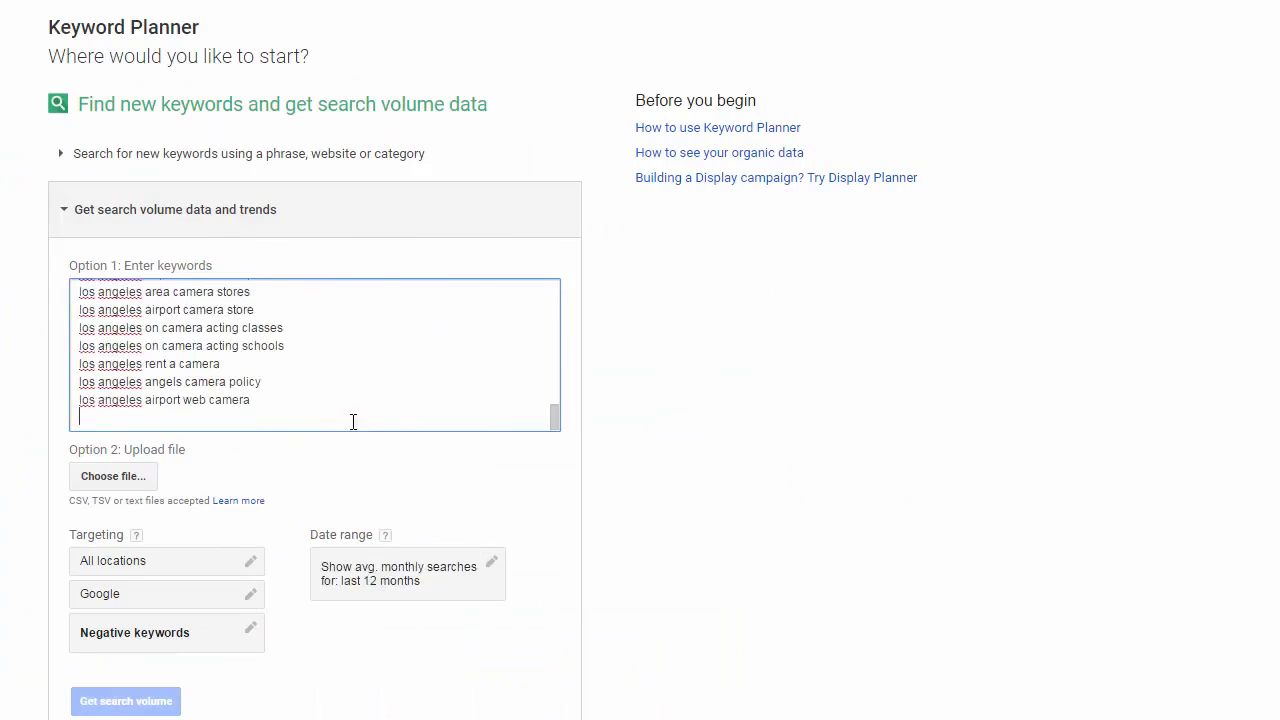
click(138, 703)
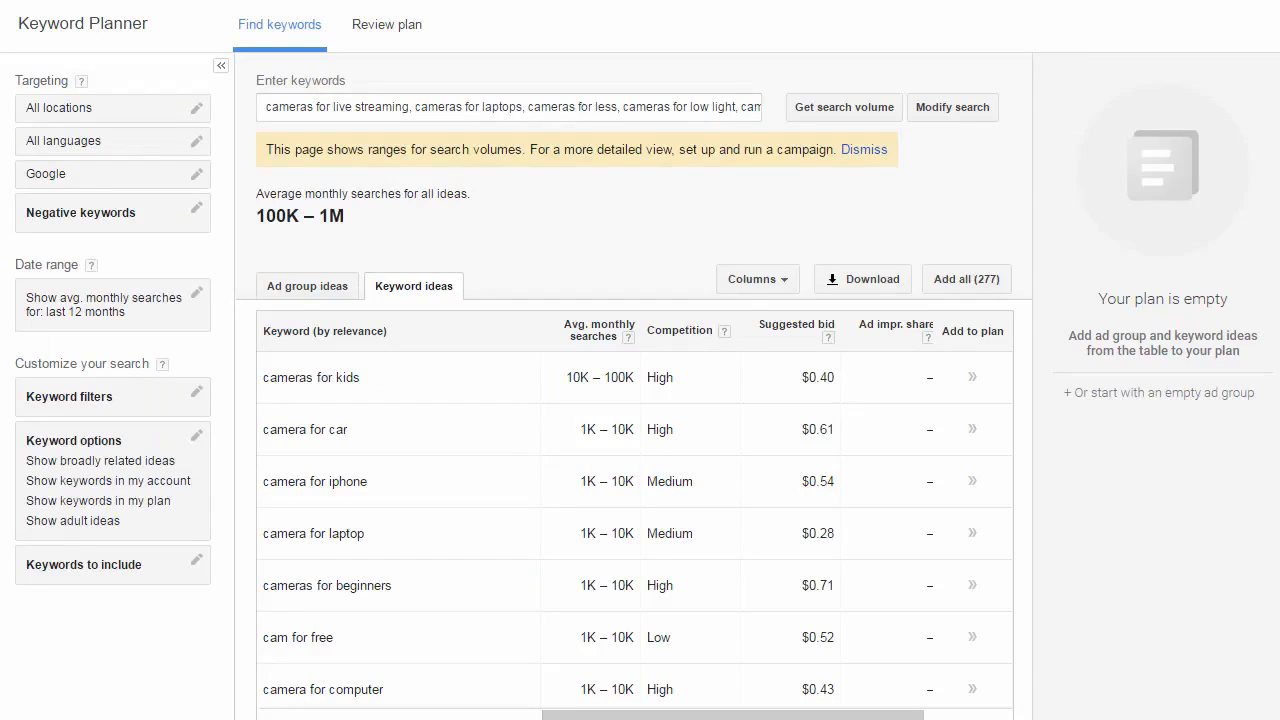
Skim the keyword ideas and download their historical statistics in Excel CSV format
scroll(634, 500, down, 5)
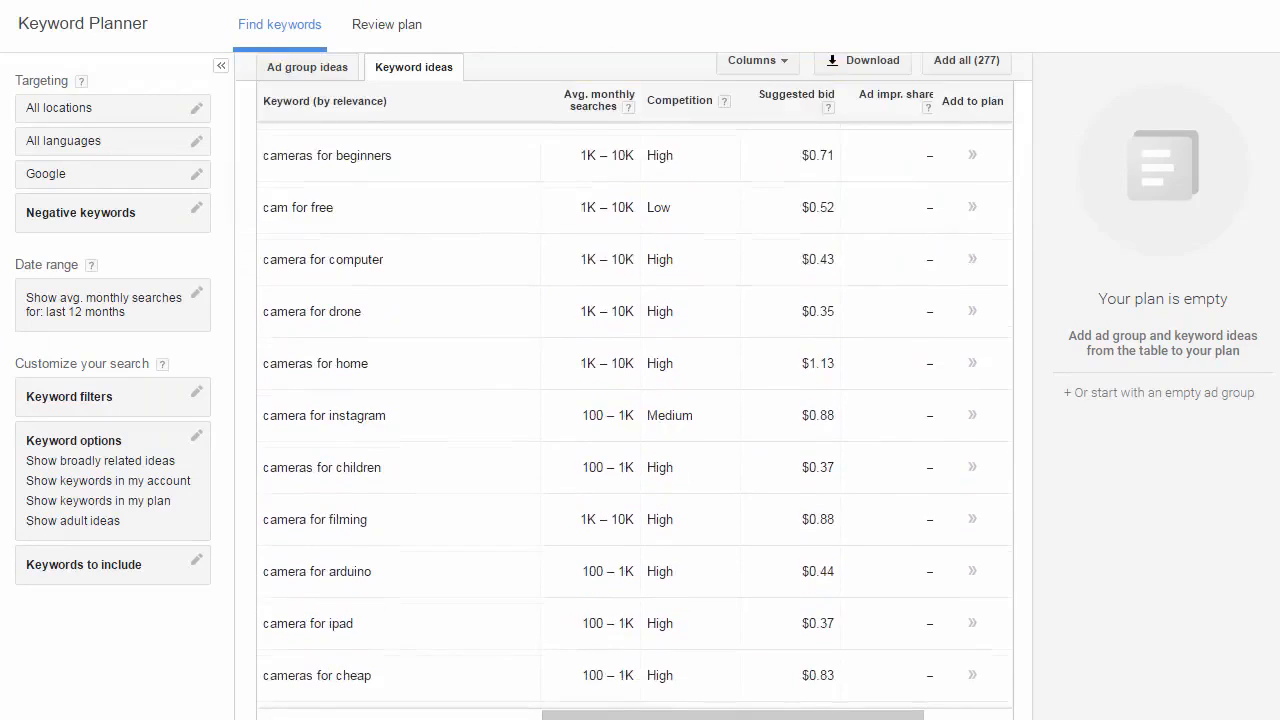
scroll(634, 500, up, 5)
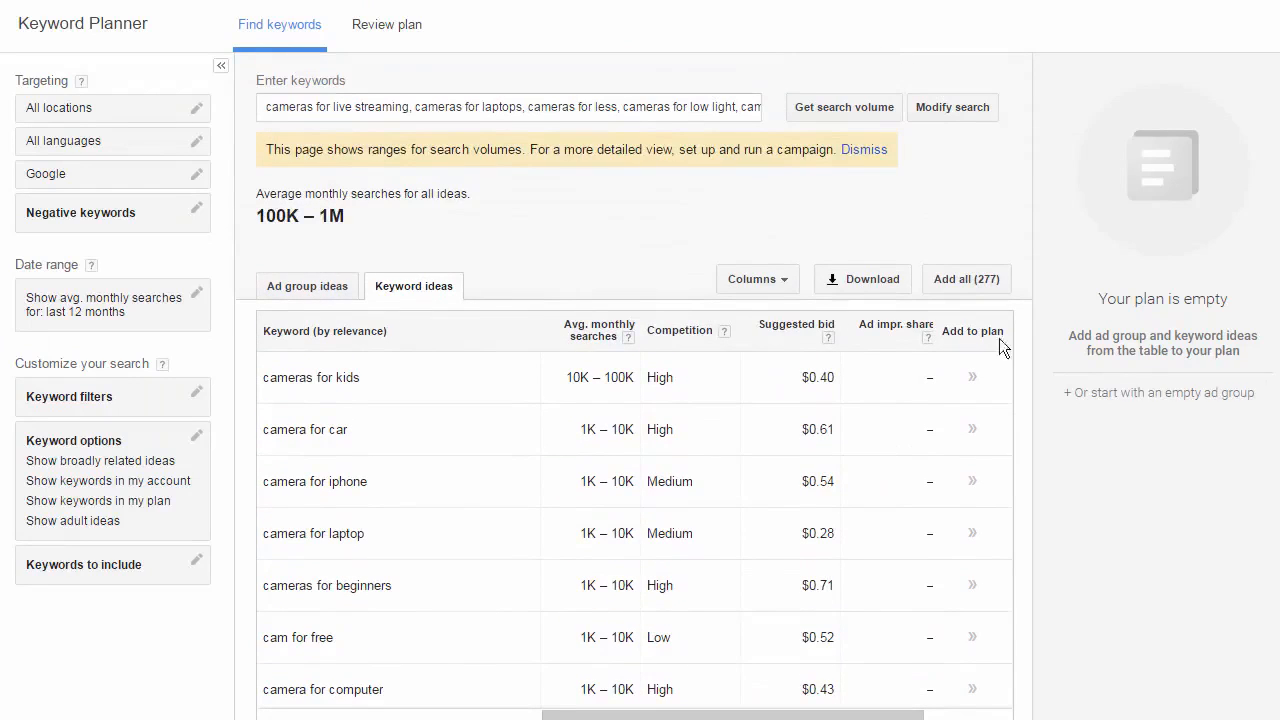
click(860, 285)
drag(568, 336, 545, 340)
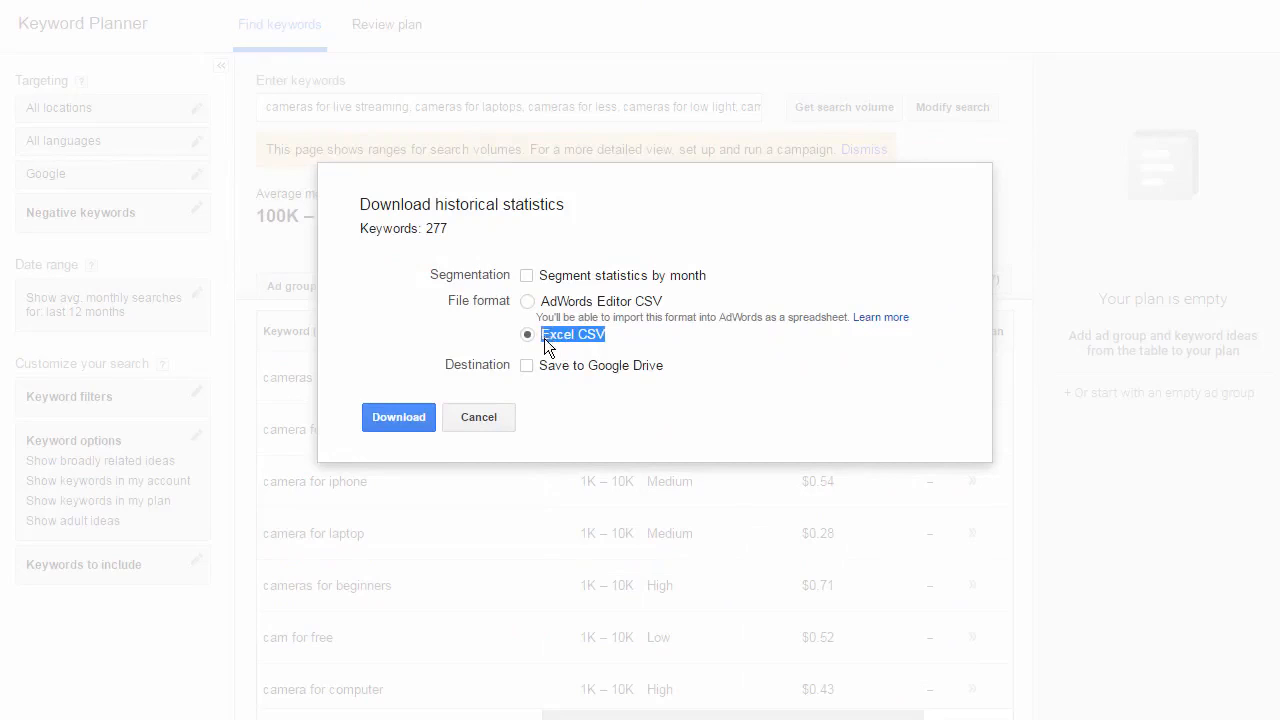
click(398, 418)
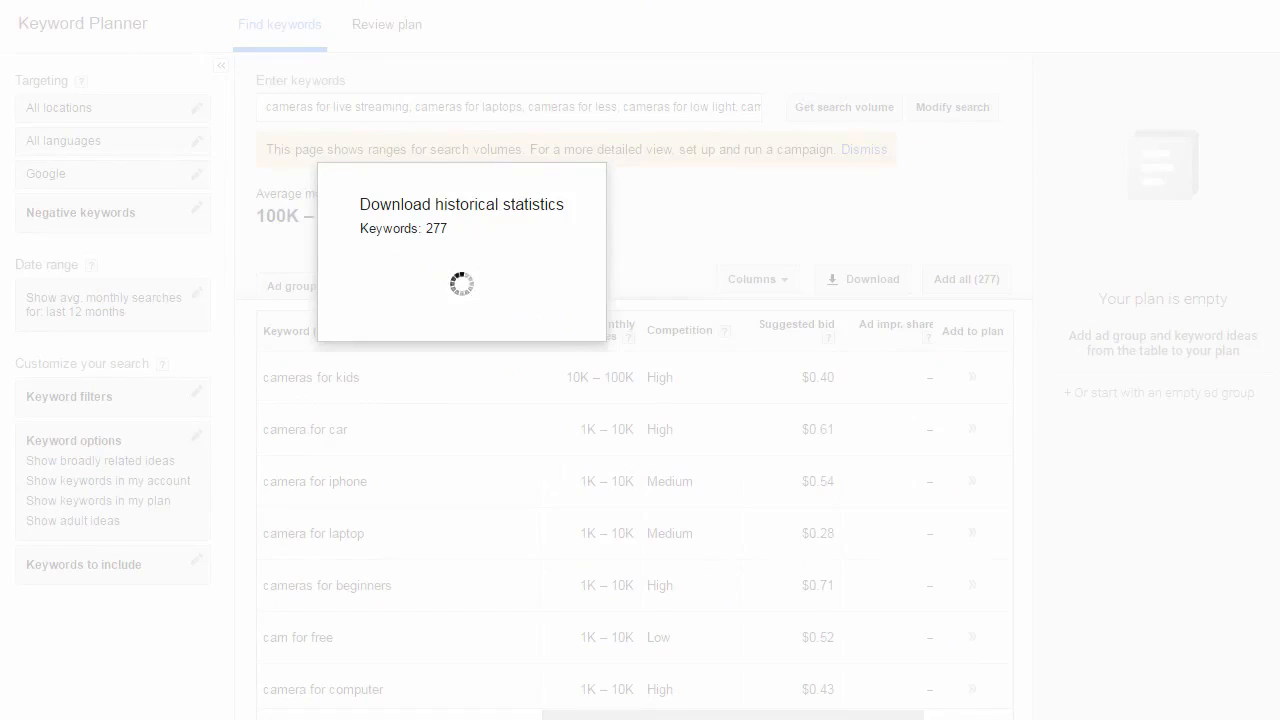
Switch back to Keyword Researcher Pro and import the downloaded file "Keyword Planner 2017-01-08 at 20-16-09.csv" as a Google CSV
drag(930, 248, 900, 116)
drag(937, 368, 682, 243)
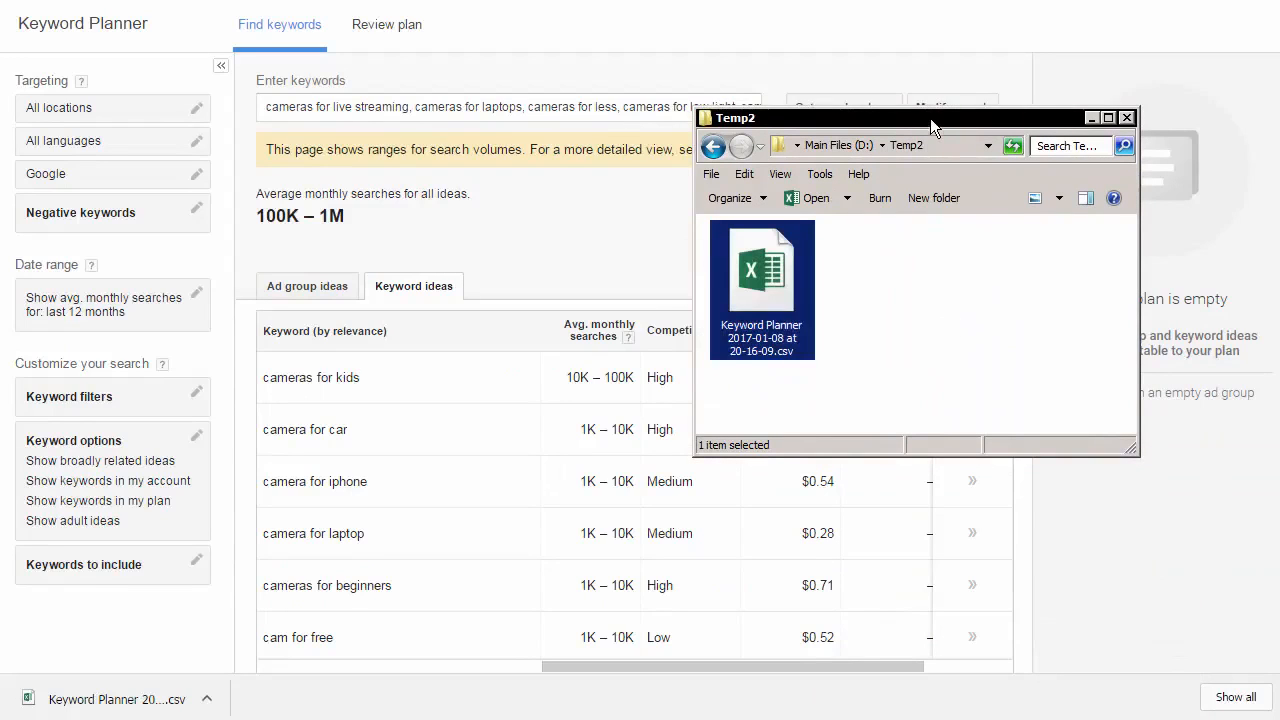
drag(929, 119, 1279, 400)
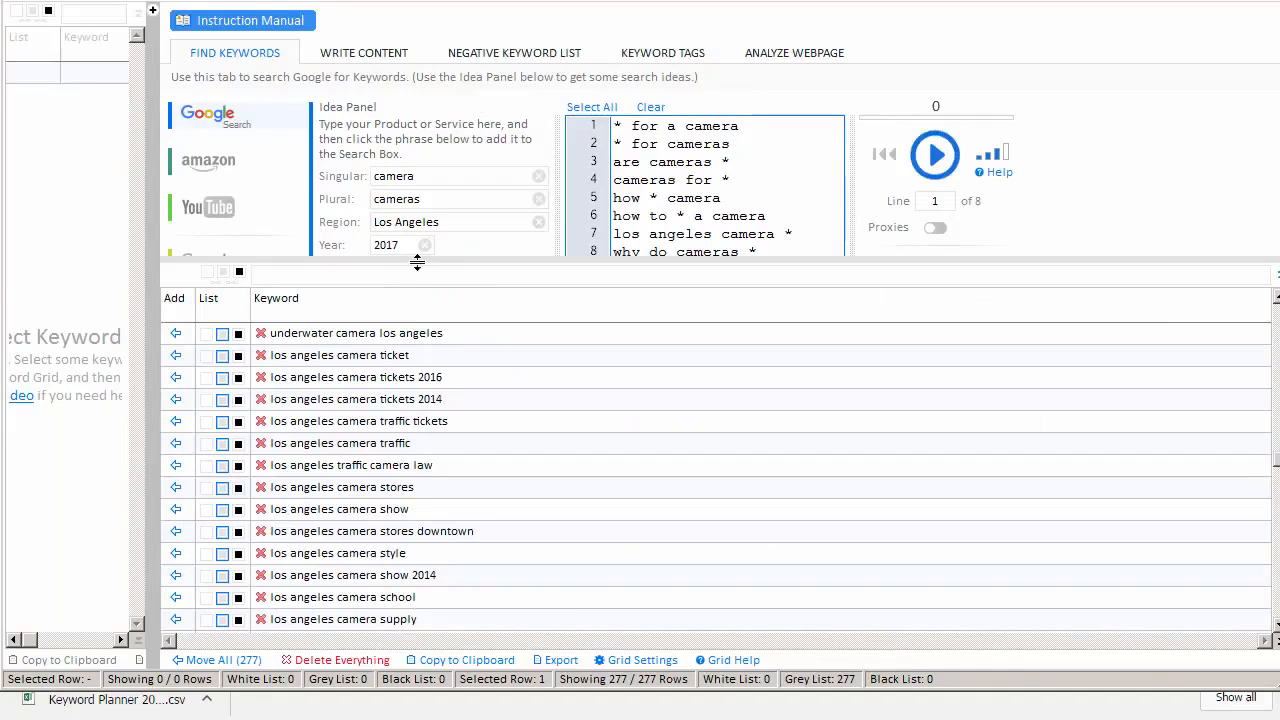
drag(420, 262, 428, 418)
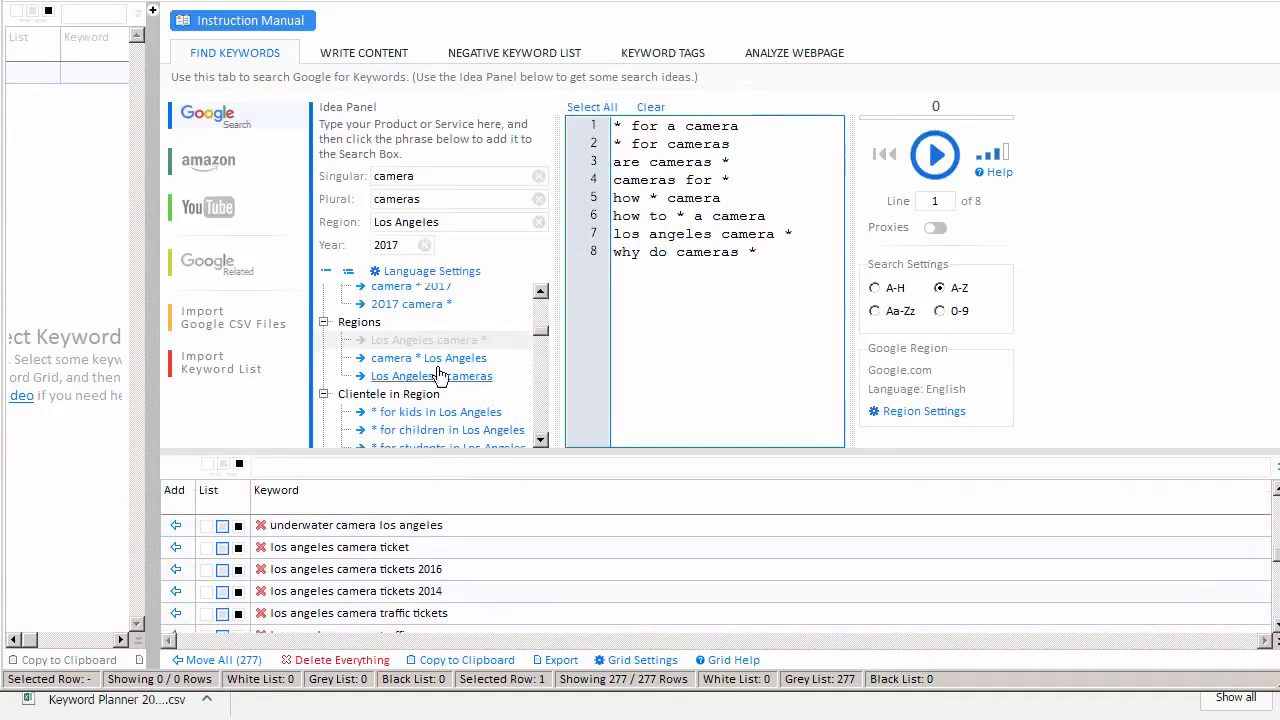
click(212, 328)
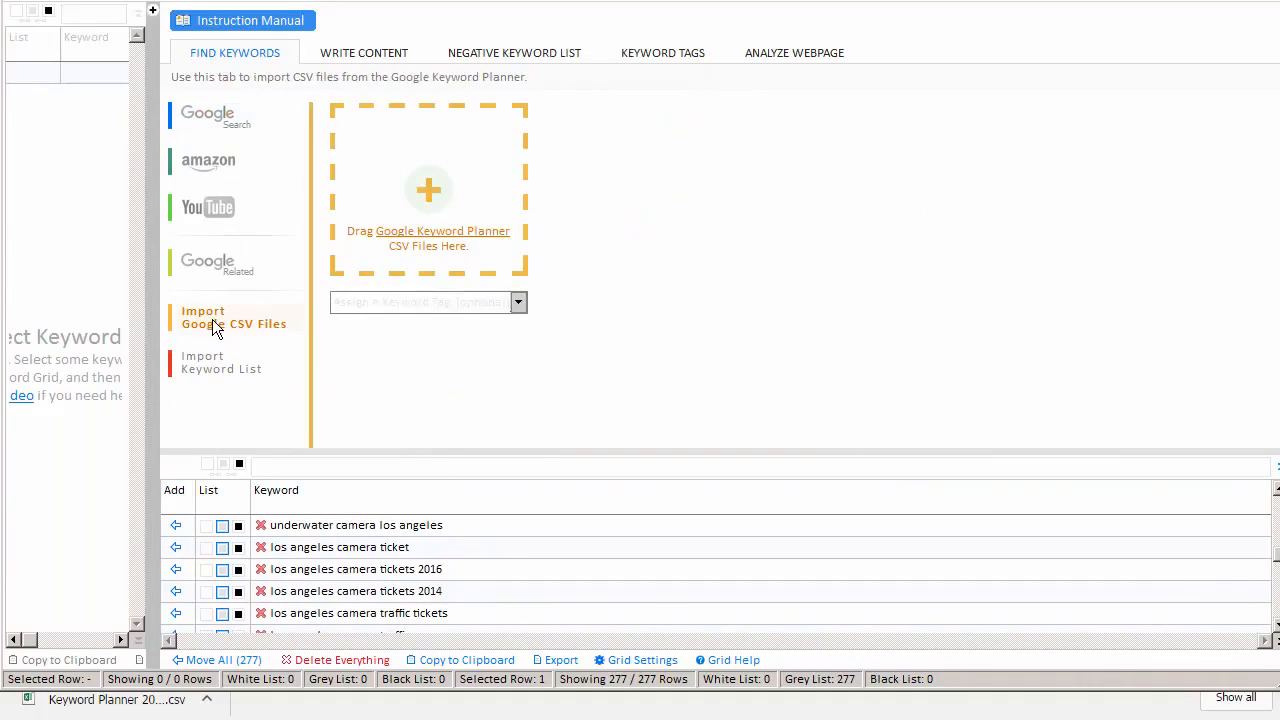
drag(896, 287, 834, 141)
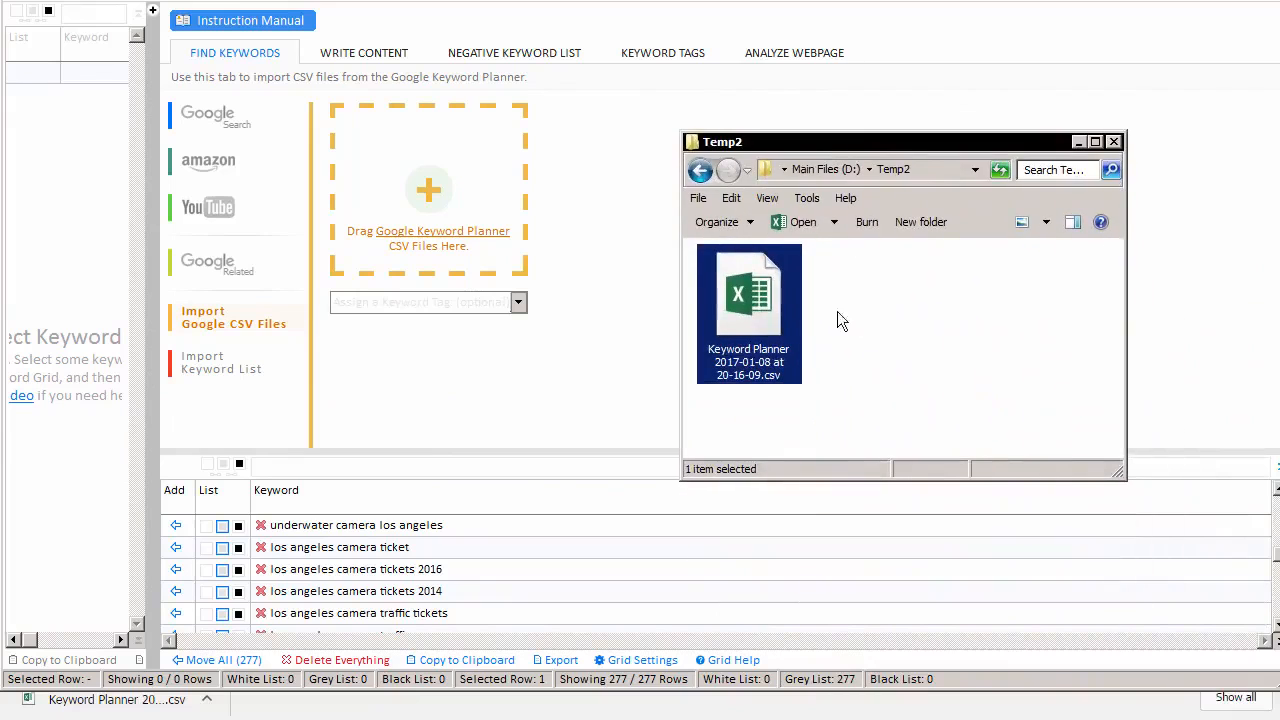
drag(732, 287, 433, 197)
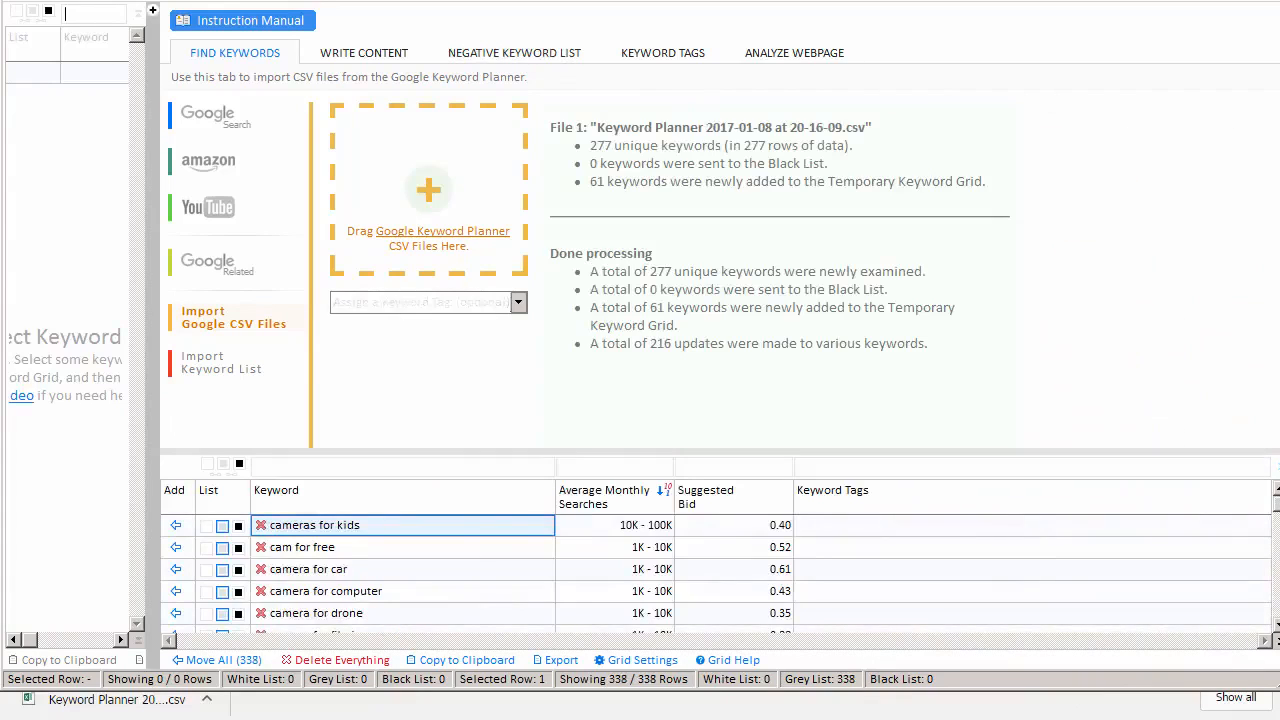
Enlarge the temporary results grid and examine the imported keywords' average monthly searches and suggested bids
drag(958, 452, 970, 240)
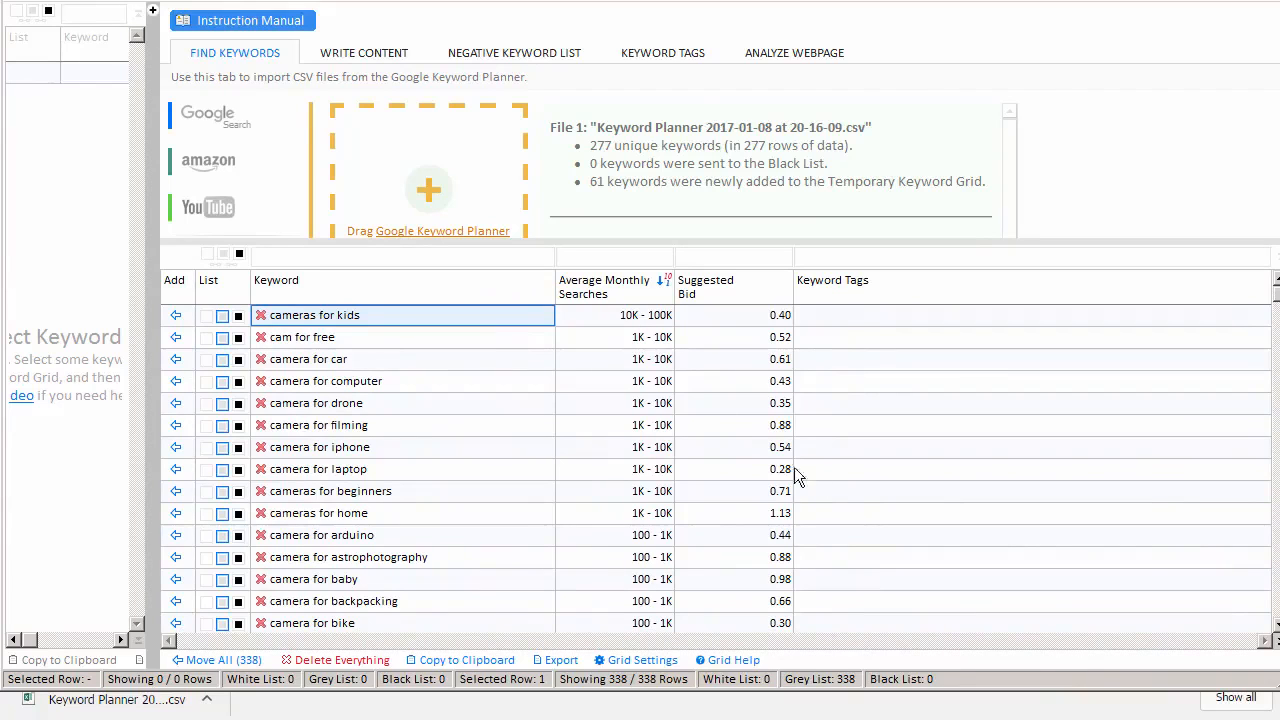
click(478, 365)
scroll(490, 370, down, 8)
scroll(500, 383, down, 4)
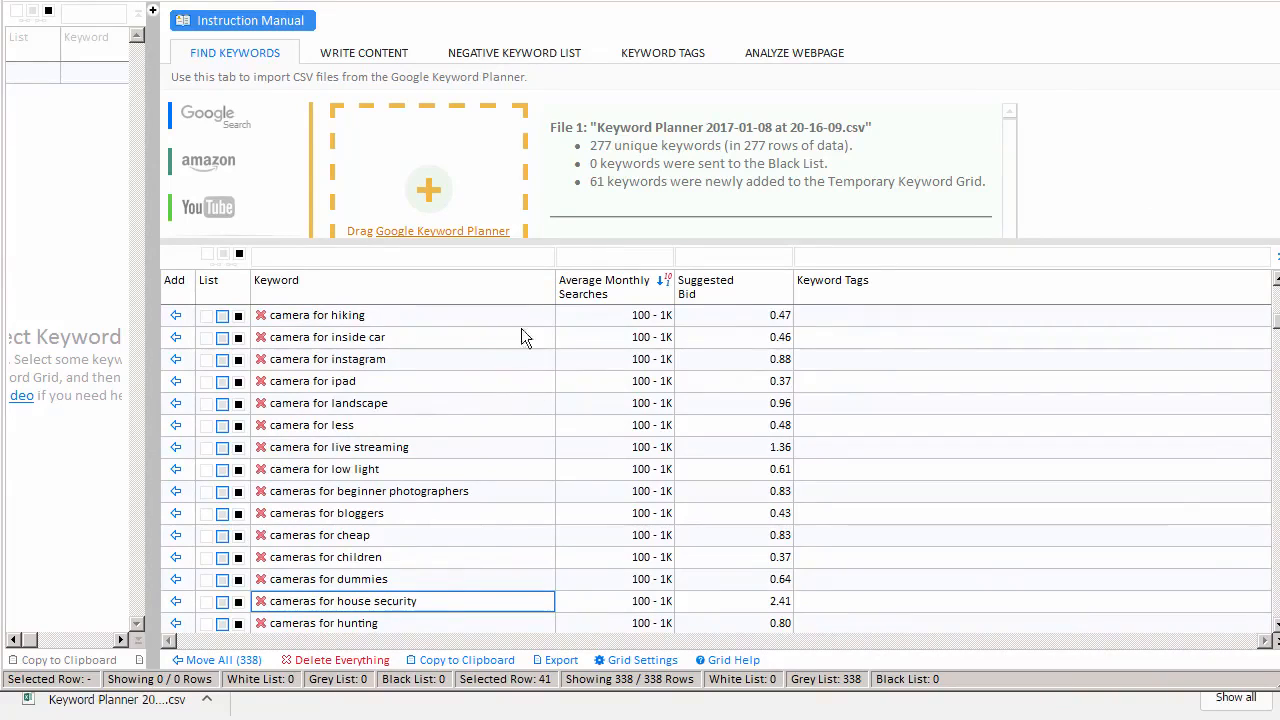
drag(570, 245, 671, 350)
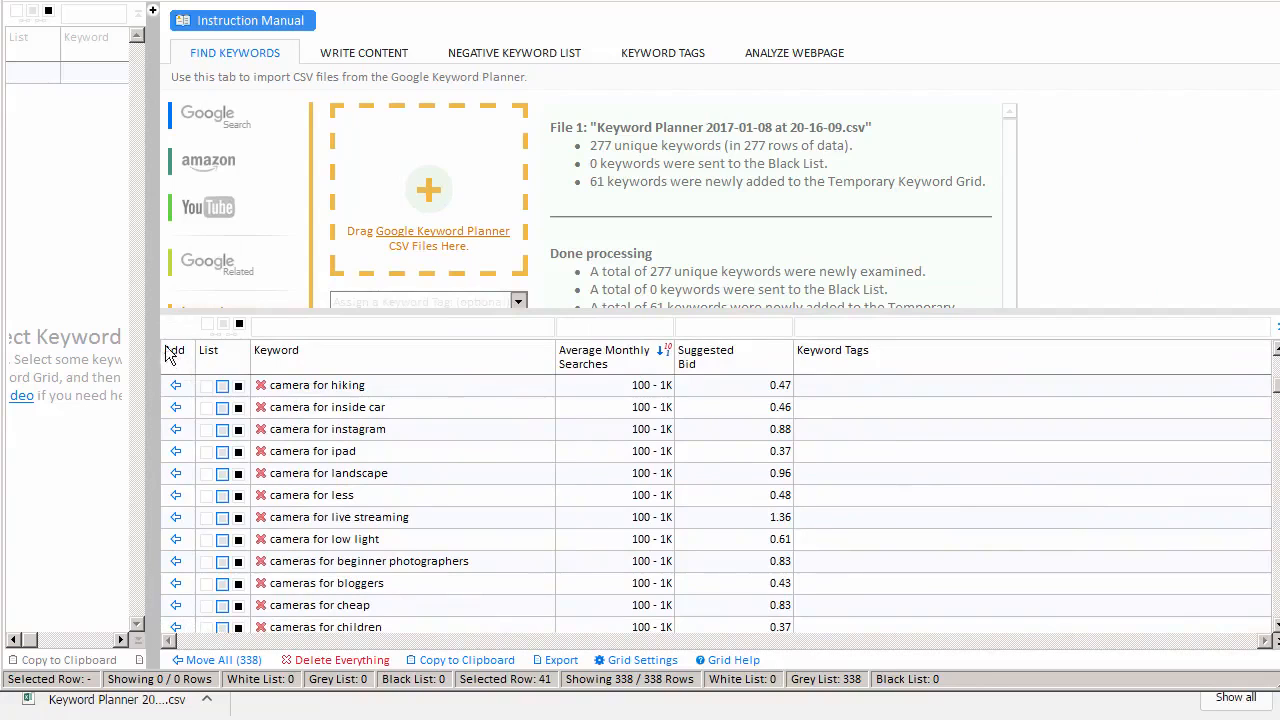
Widen the Project Keyword Grid and delete the keywords "camera for hiking" through "camera for live streaming" from the temporary grid
drag(160, 345, 578, 369)
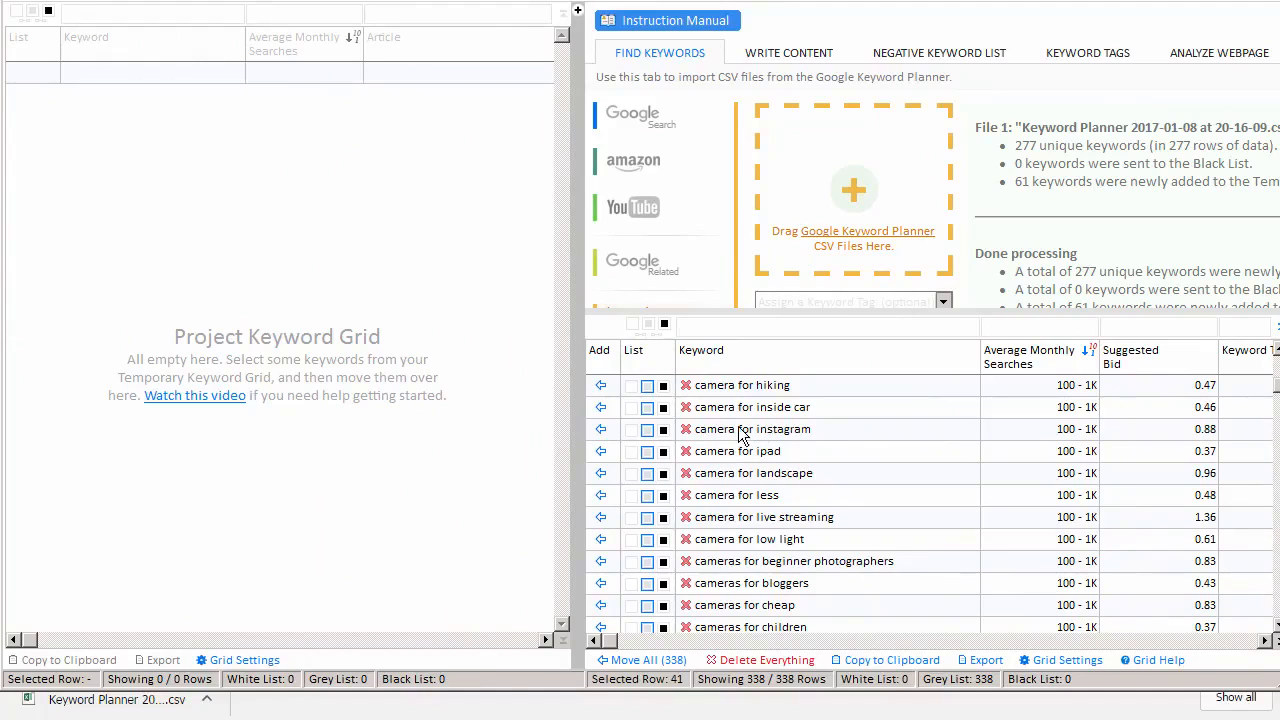
drag(780, 390, 791, 534)
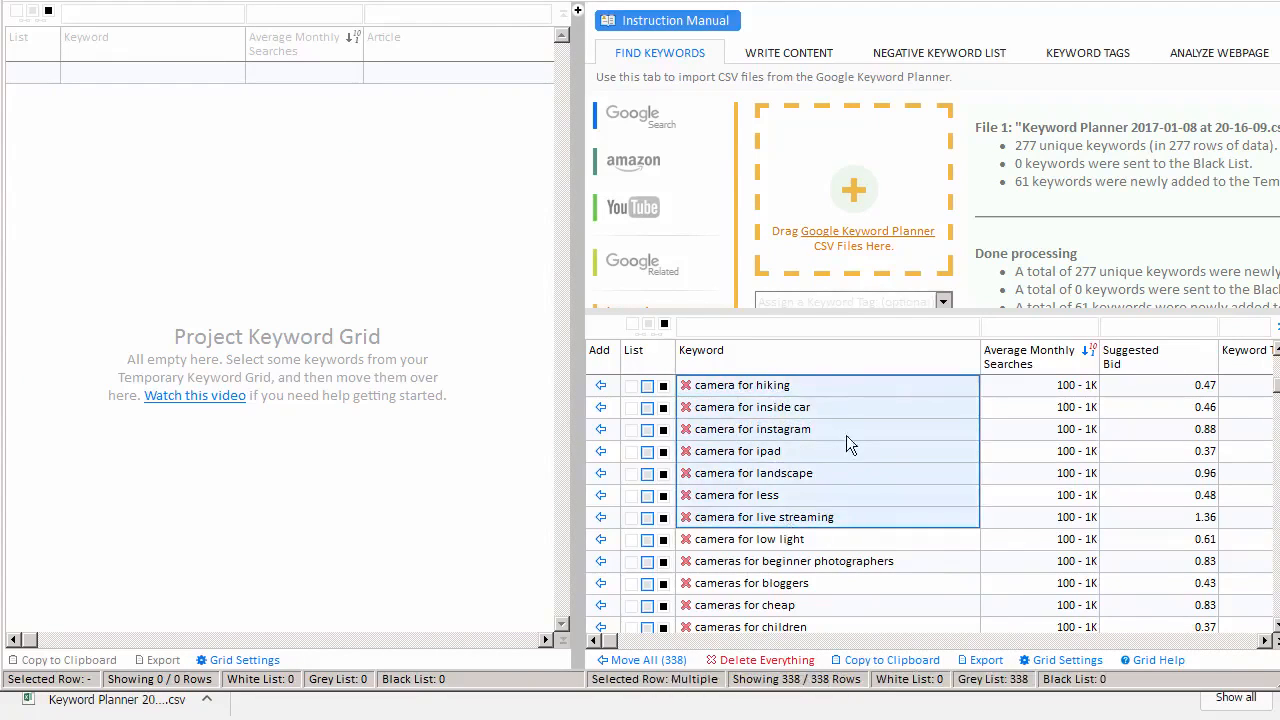
right_click(869, 412)
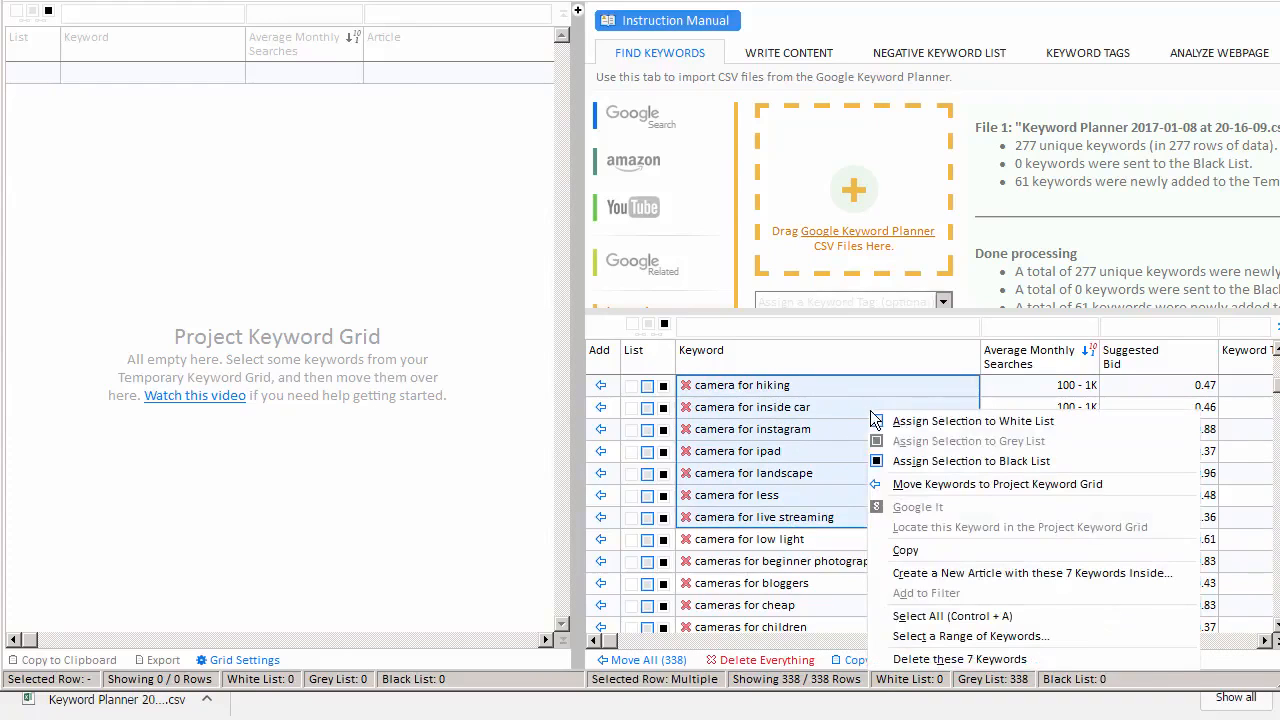
click(977, 660)
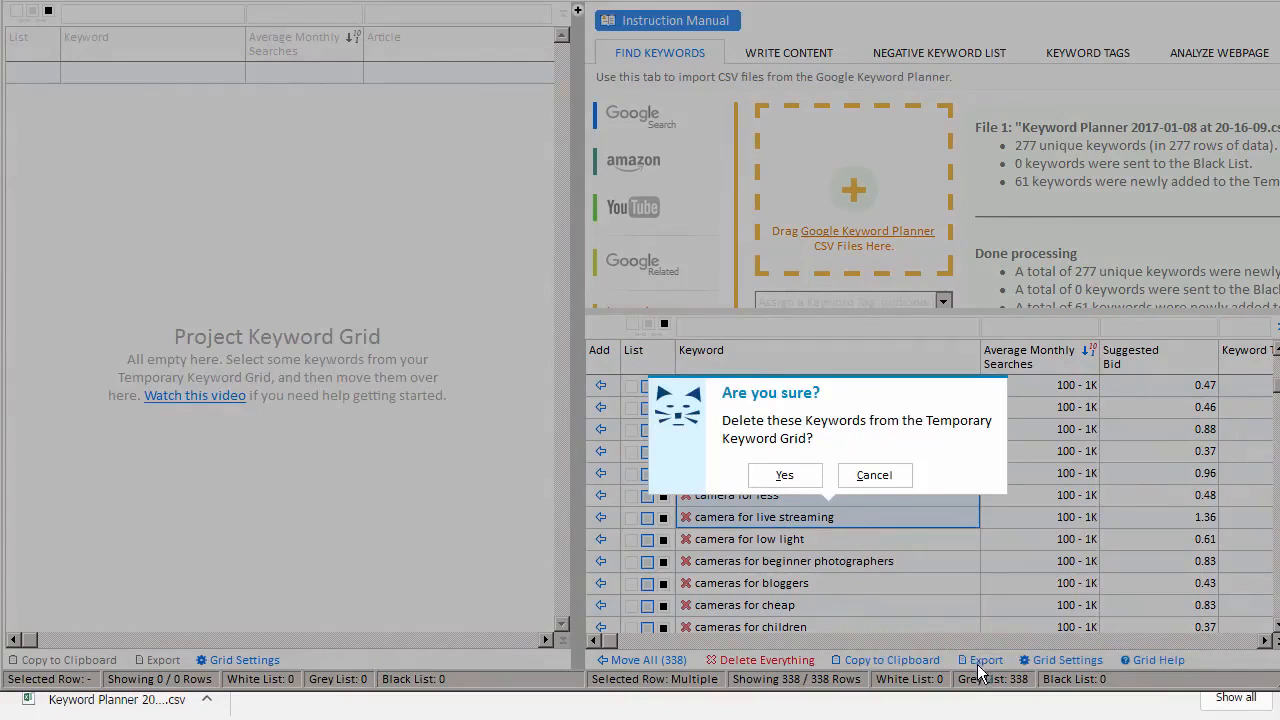
click(784, 475)
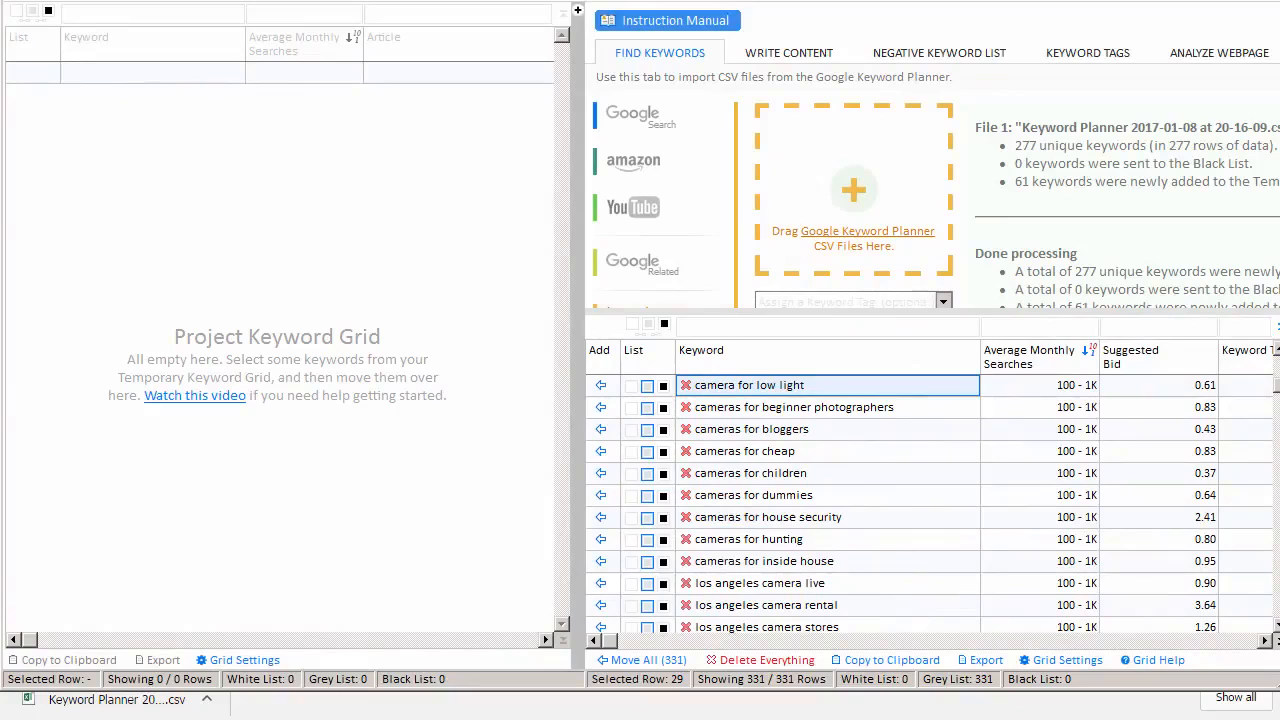
Black-list "camera for low light", "cameras for beginner photographers" and "cameras for bloggers"; white-list "cameras for dummies", "cameras for house security" and "cameras for hunting"
click(663, 385)
click(663, 407)
click(663, 429)
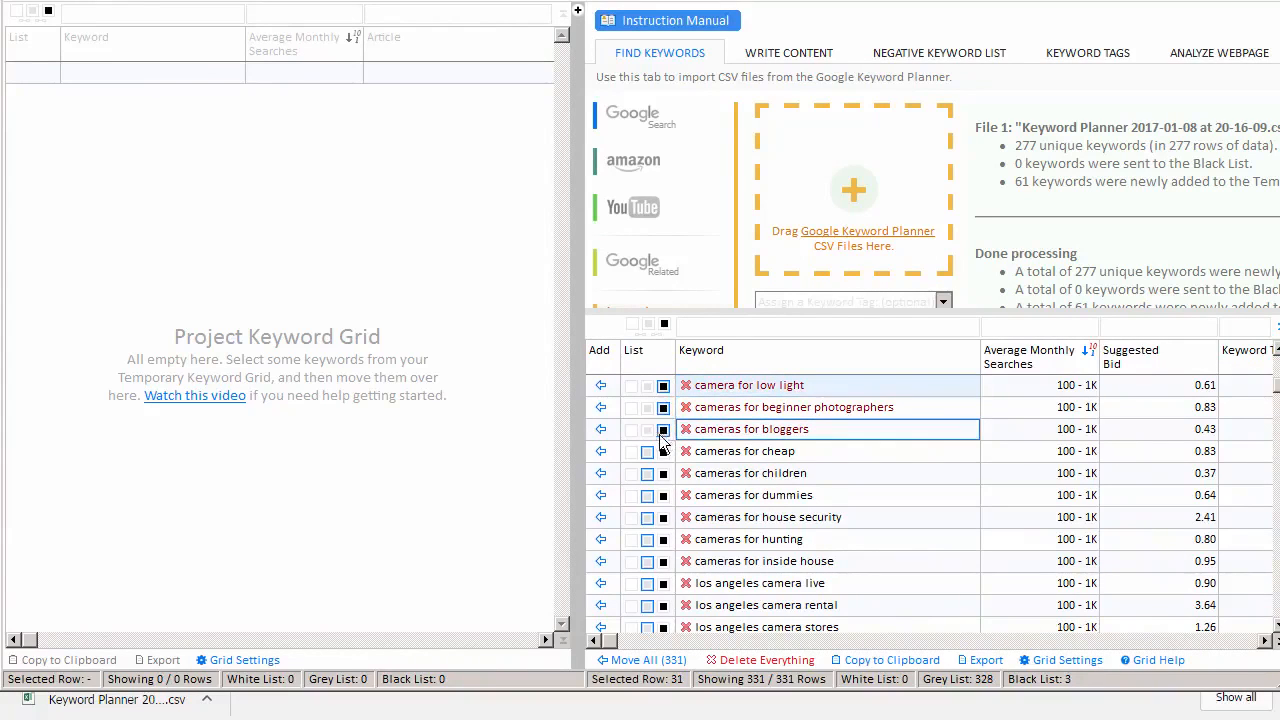
click(631, 495)
click(631, 517)
click(631, 539)
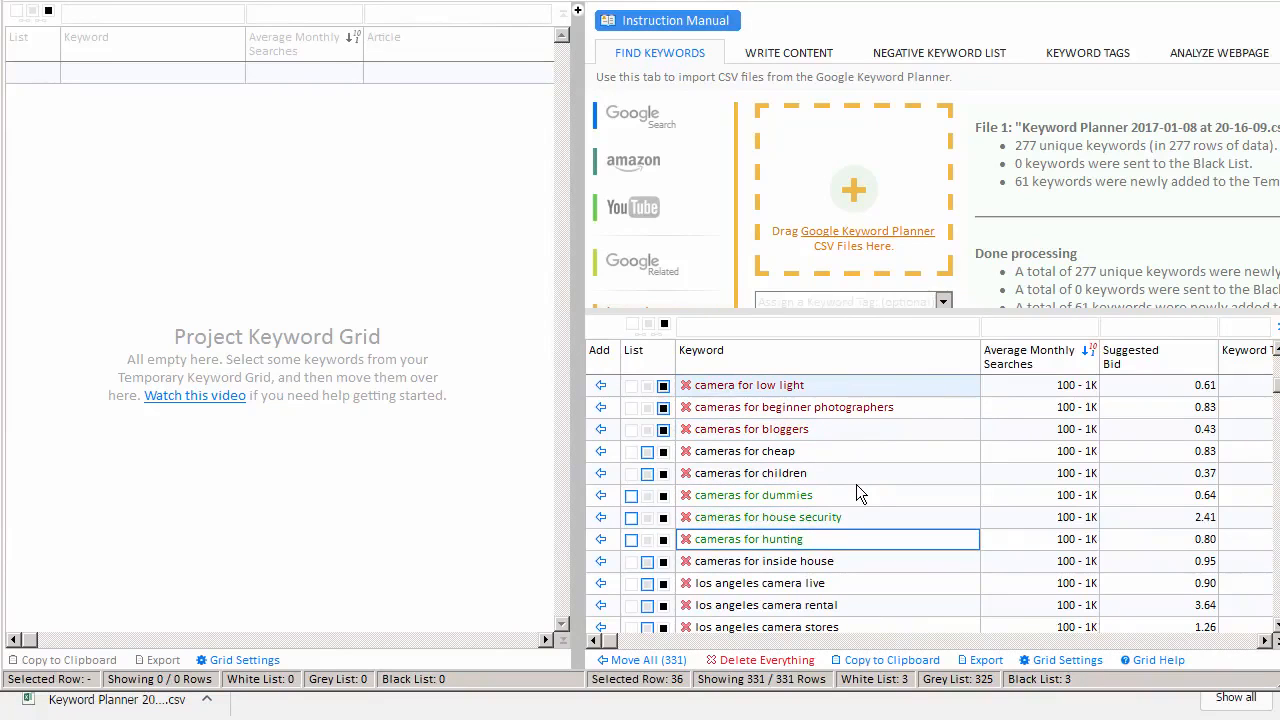
Move all keywords from the Temporary Keyword Grid to the Project Keyword Grid
click(1278, 698)
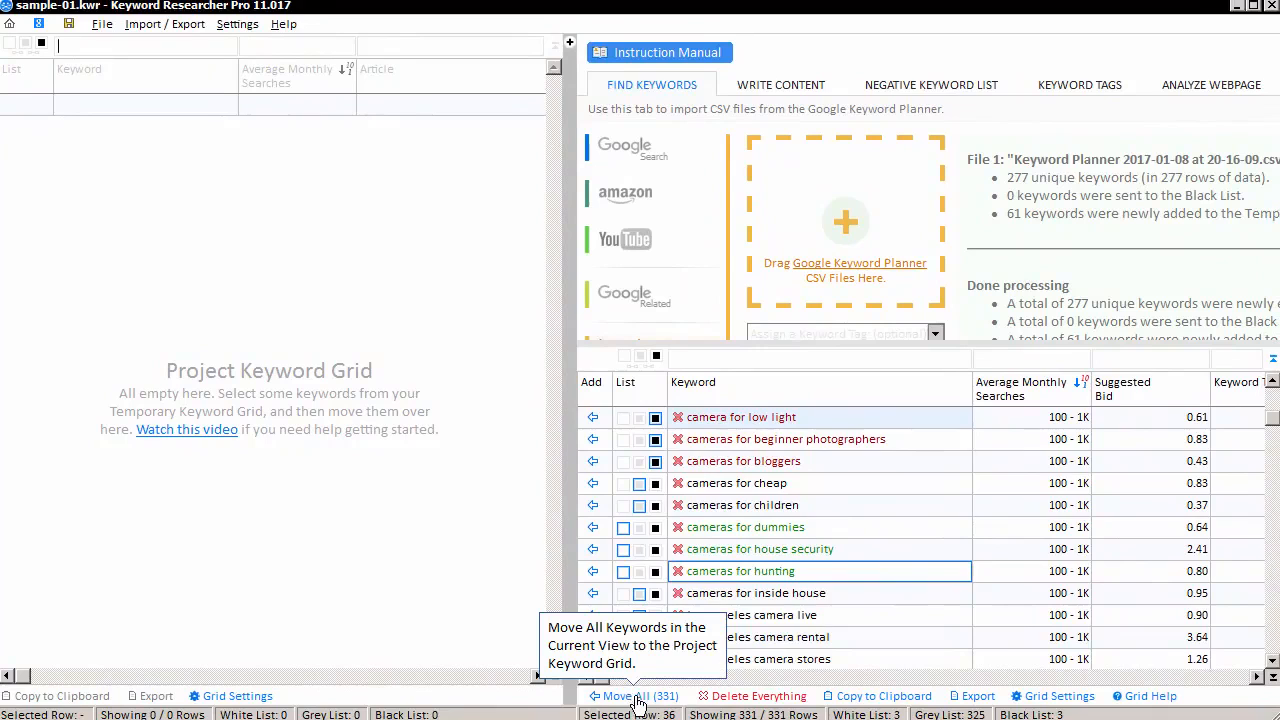
click(636, 696)
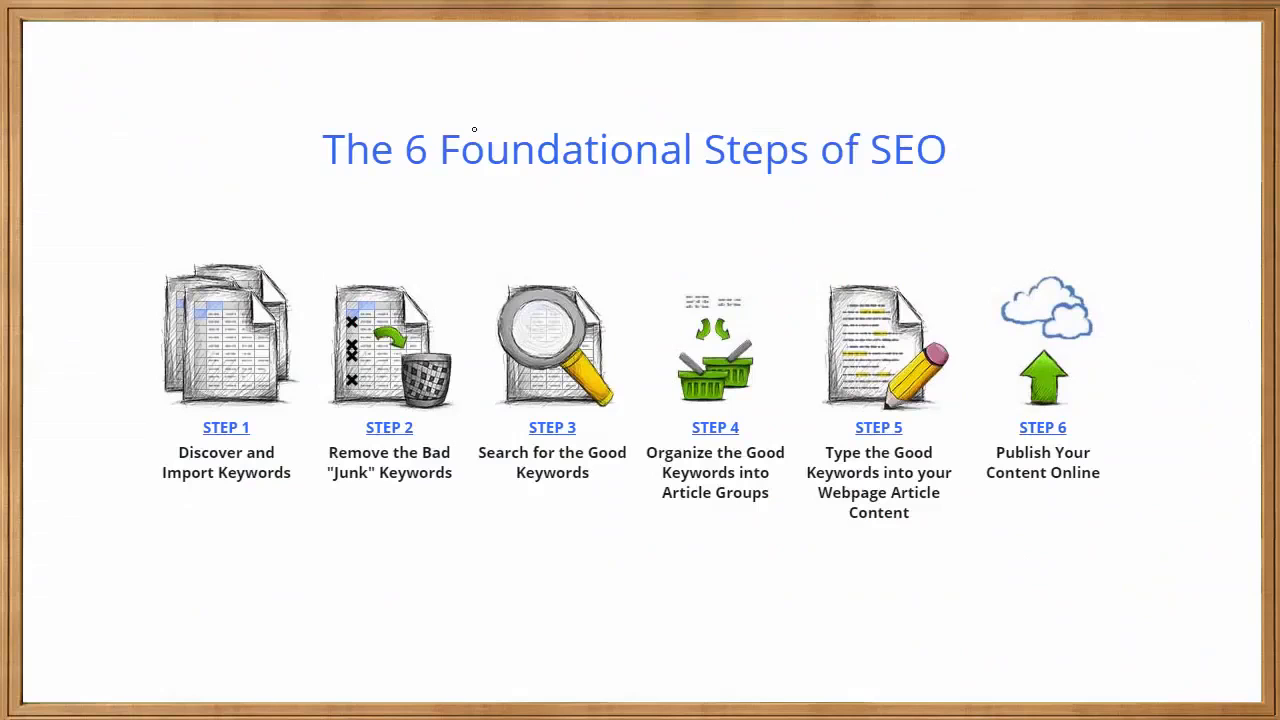
drag(390, 196, 993, 180)
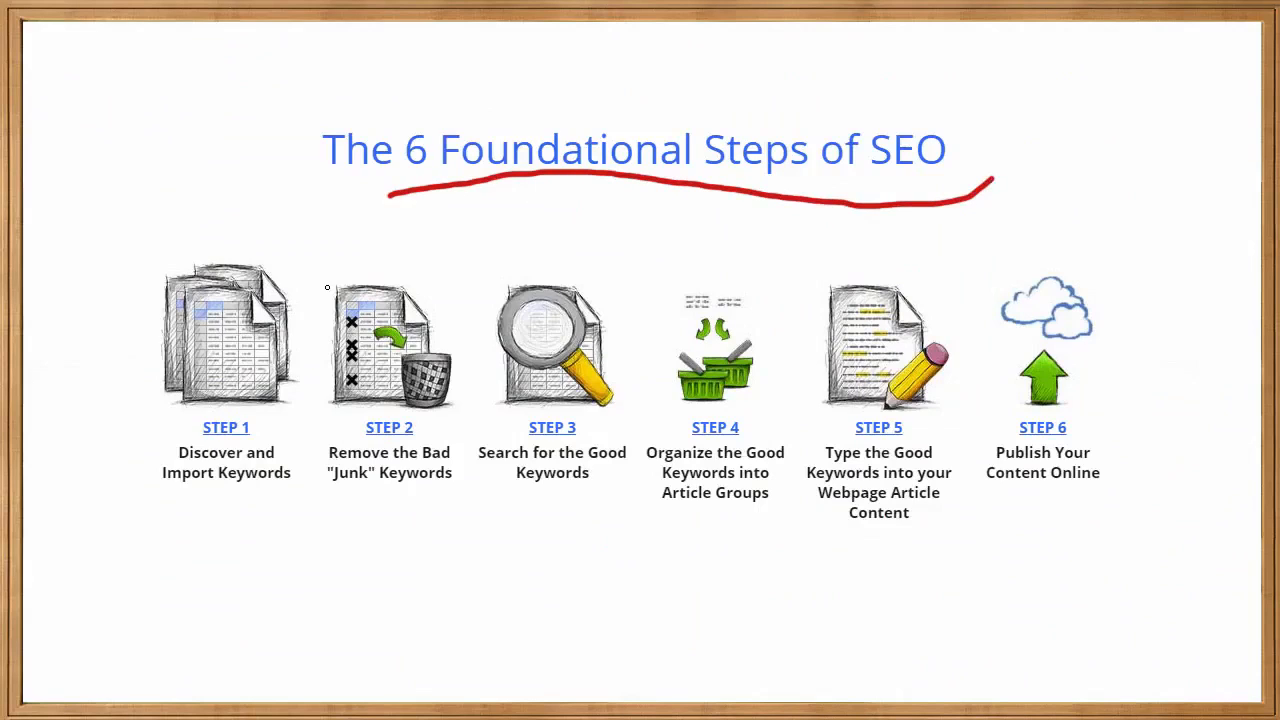
mouse_move(173, 432)
mouse_down()
mouse_move(162, 454)
mouse_move(119, 405)
mouse_up()
mouse_move(176, 489)
mouse_down()
mouse_move(160, 508)
mouse_move(186, 509)
mouse_move(153, 555)
mouse_up()
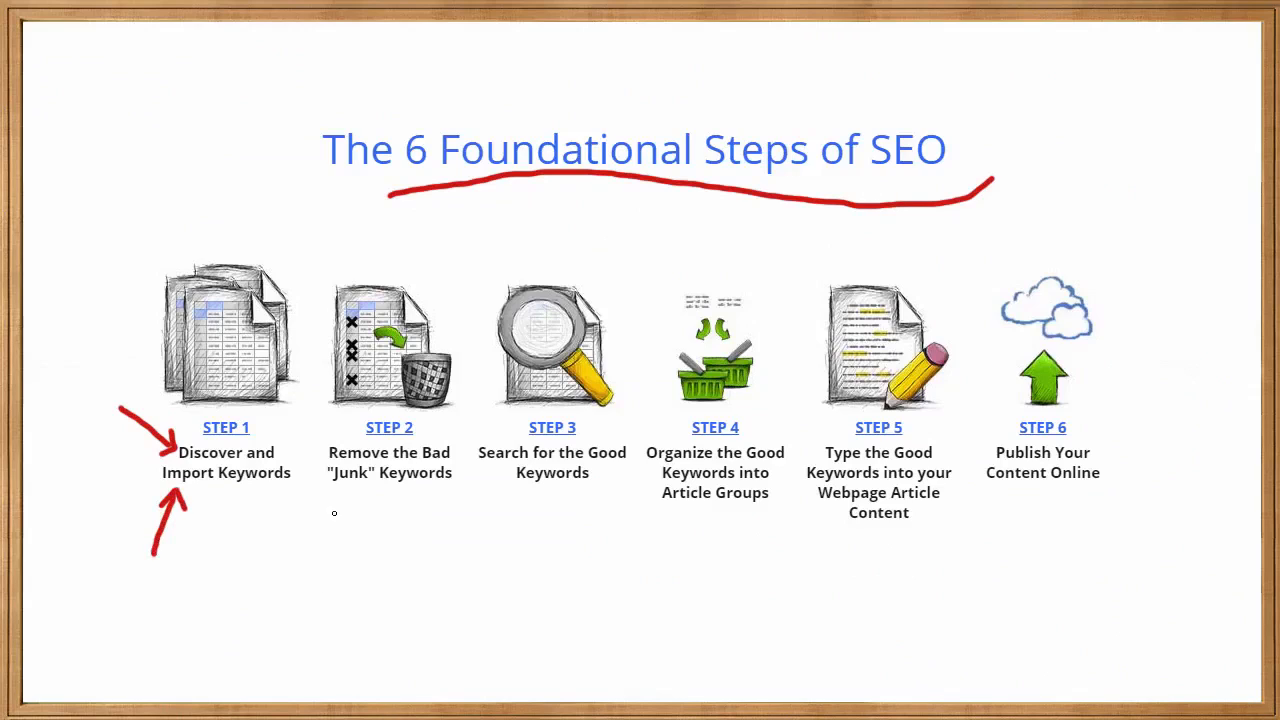
drag(321, 519, 463, 527)
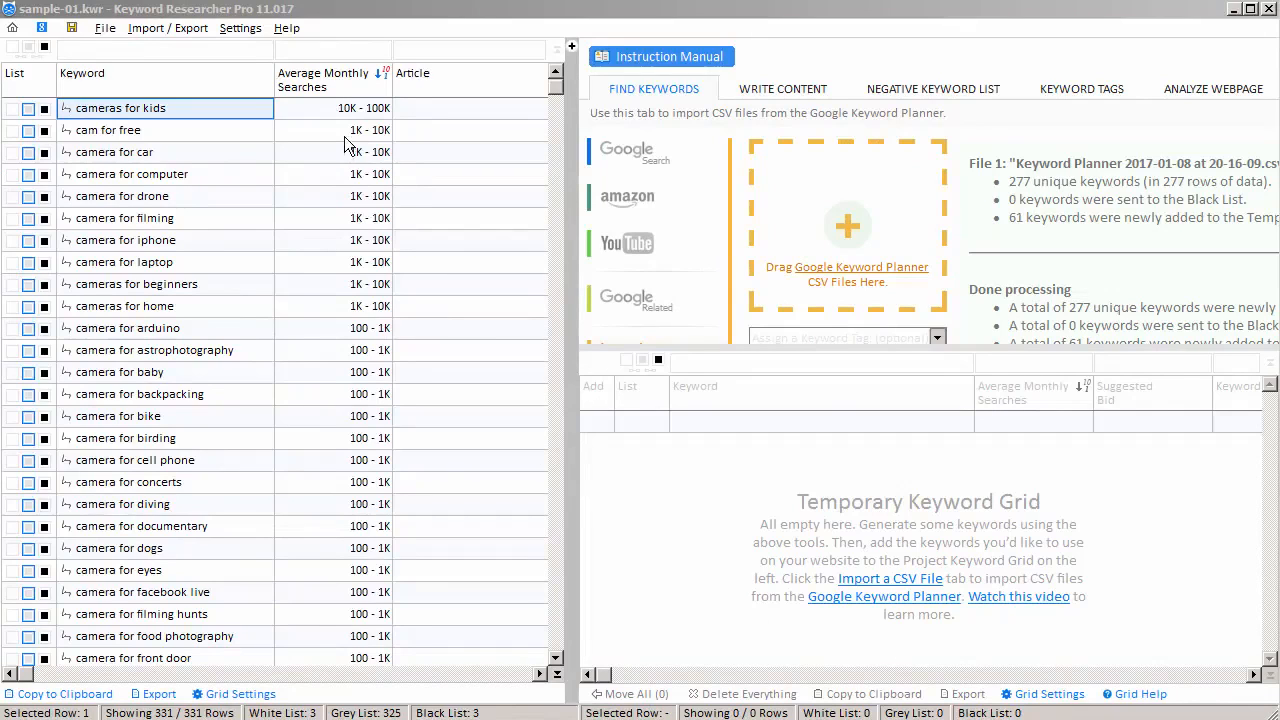
Black-list the junk keywords "camera for astrophotography", "camera for diving" and "camera for documentary" in the Project Keyword Grid
click(204, 352)
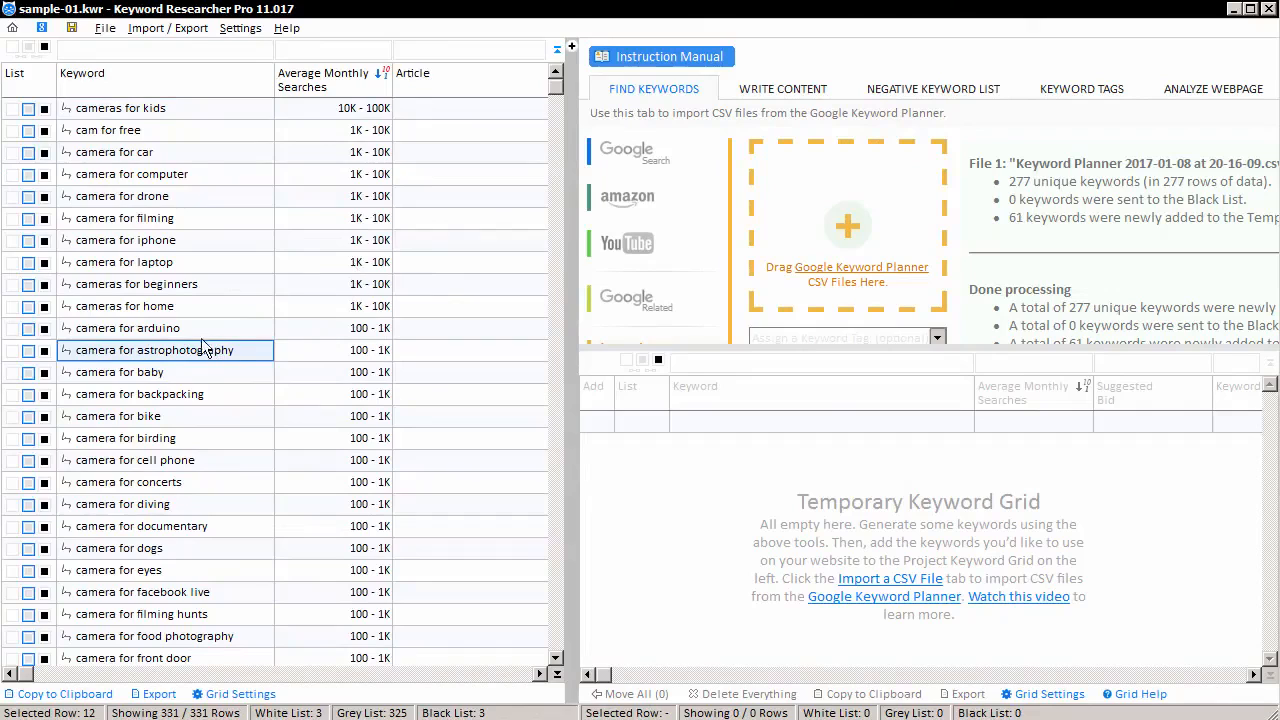
click(44, 352)
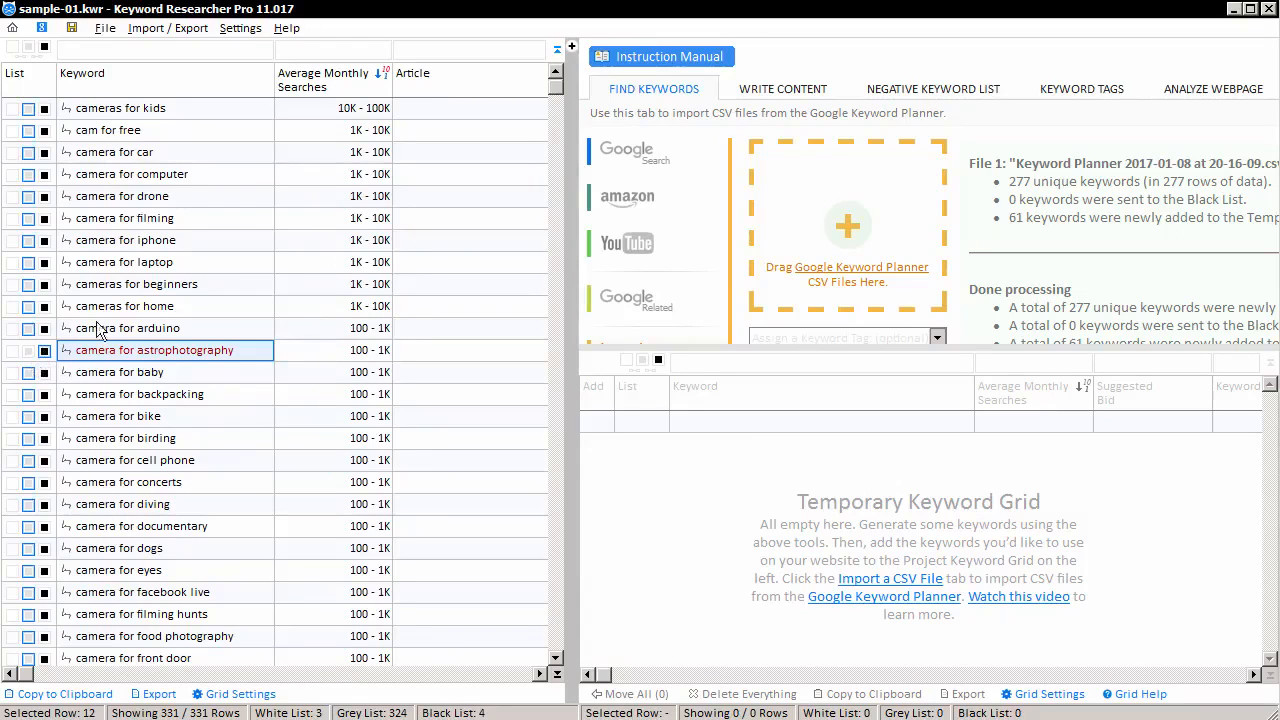
click(44, 506)
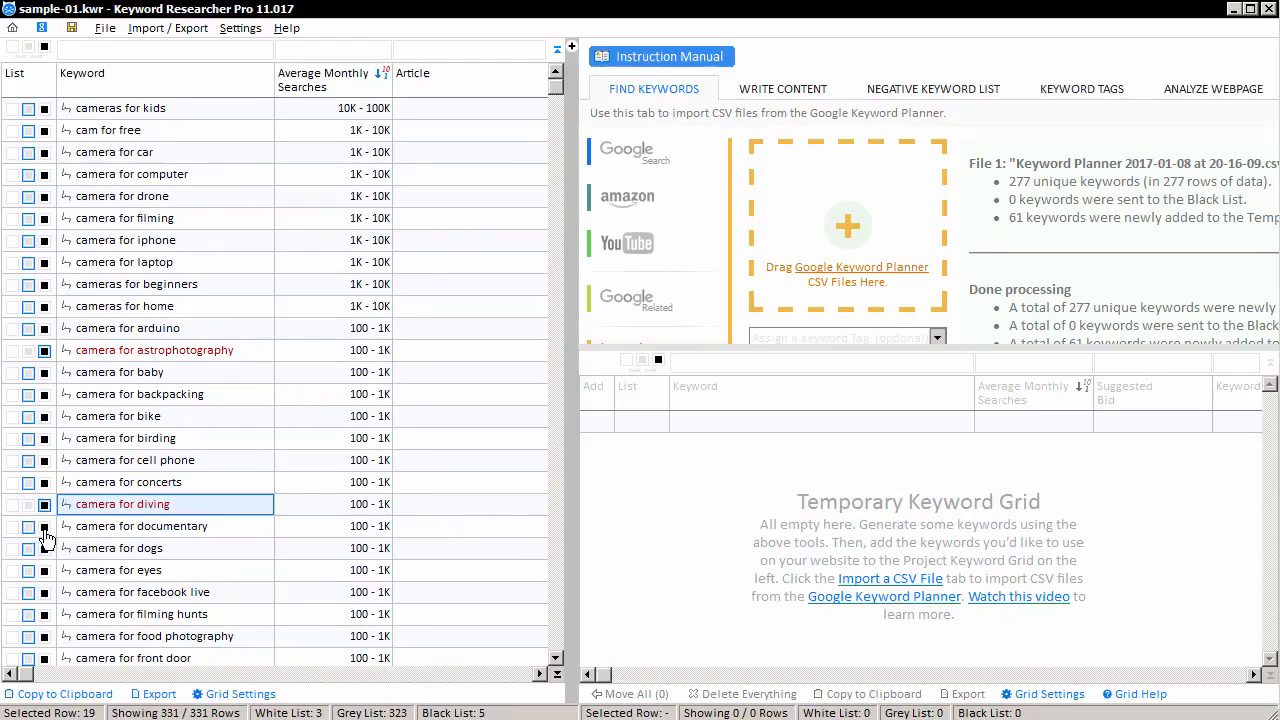
click(44, 527)
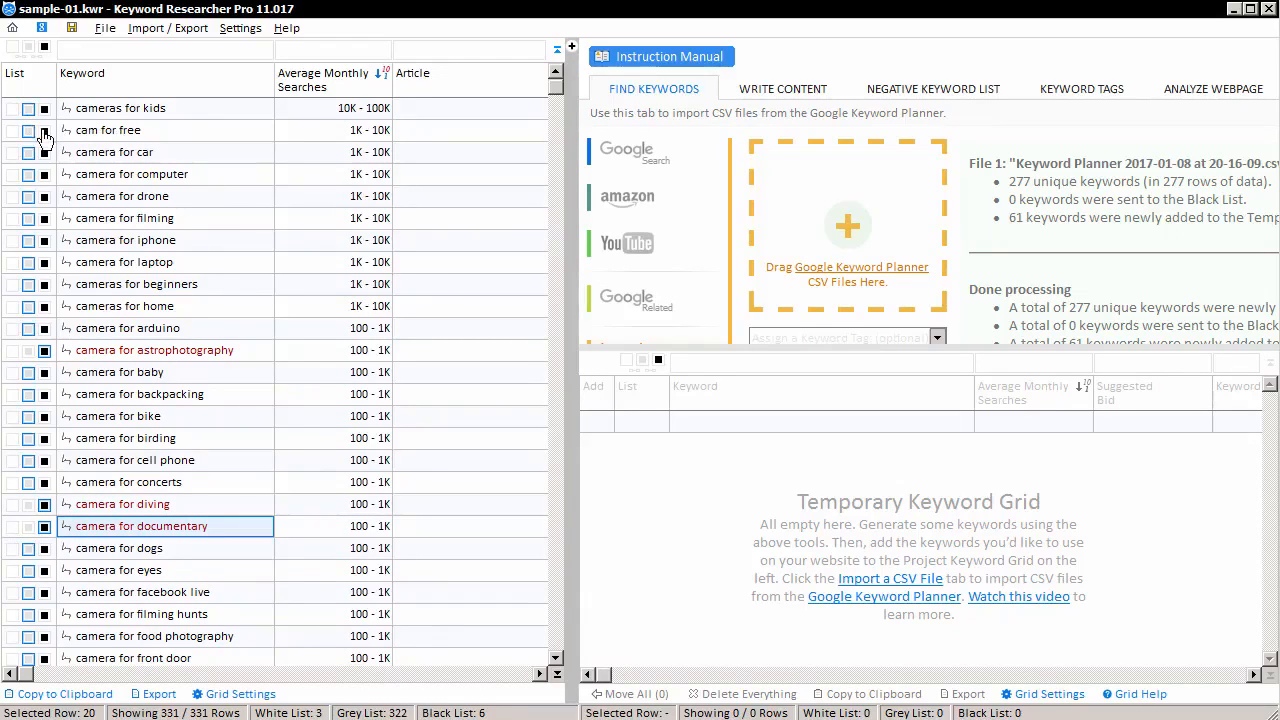
White-list "cameras for kids", "cam for free" and "camera for car"; black-list "camera for computer", "camera for drone" and "camera for filming"
click(14, 109)
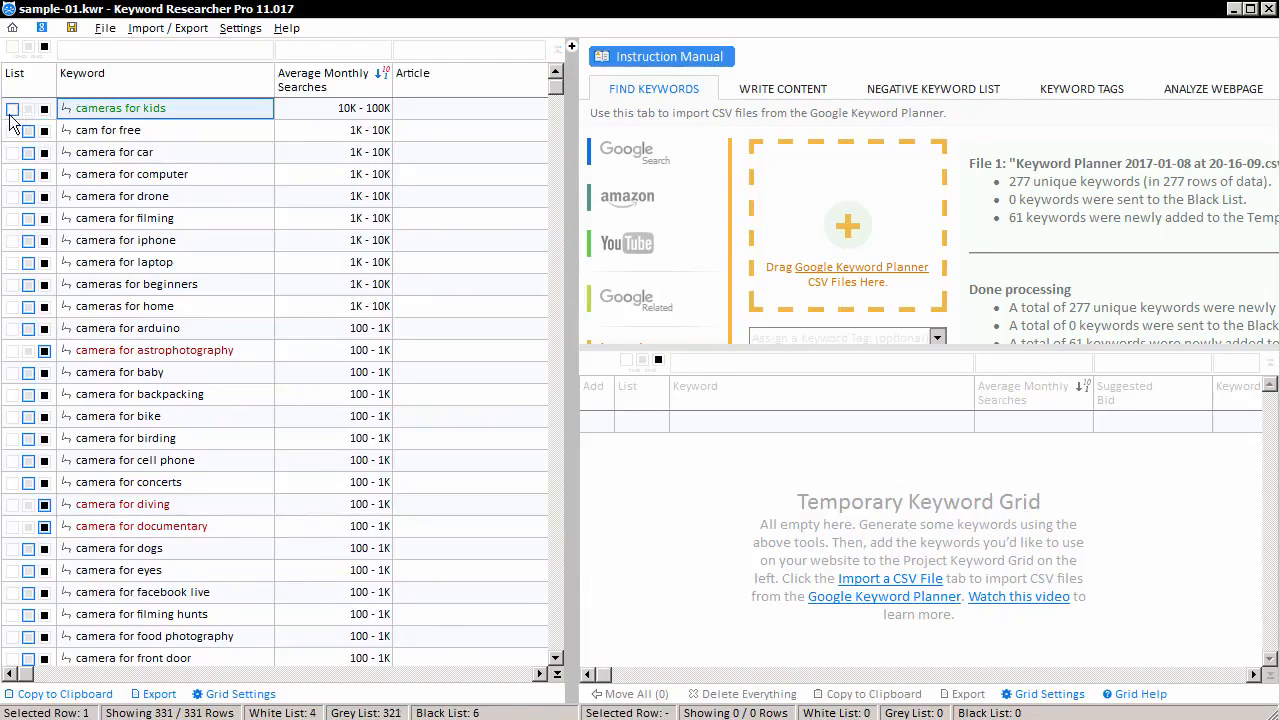
click(11, 131)
click(11, 153)
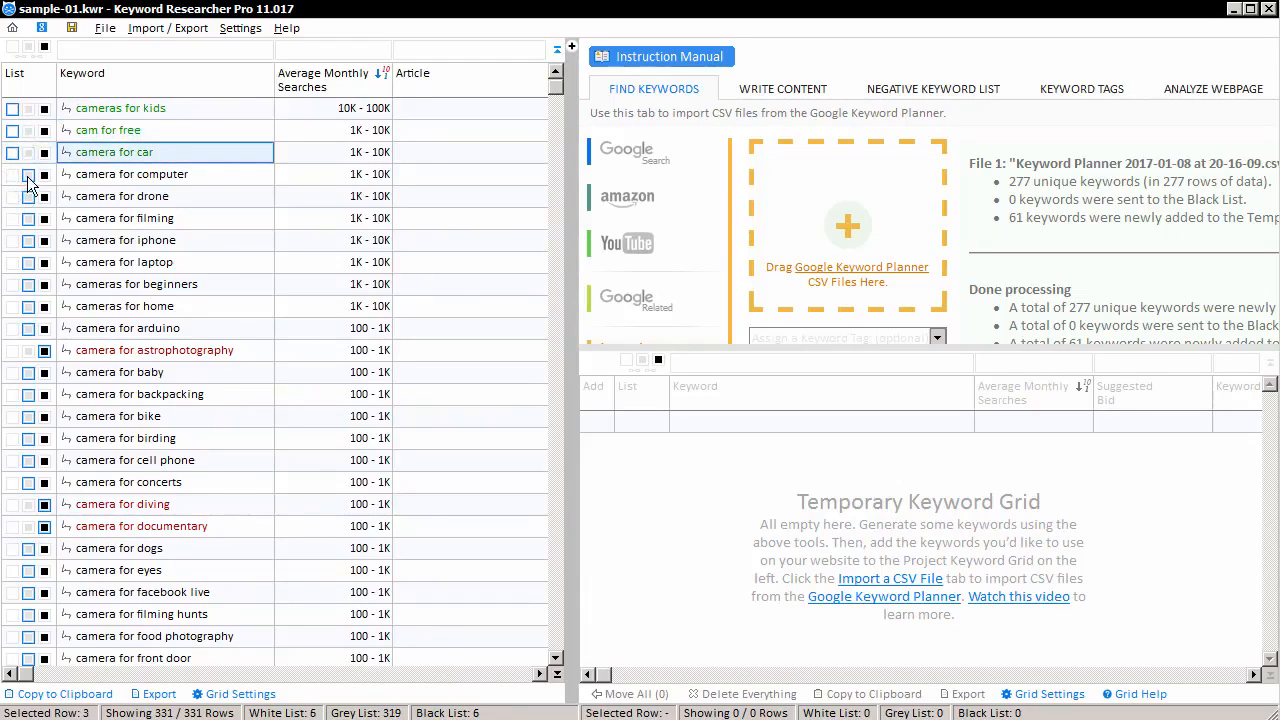
click(12, 175)
click(29, 198)
click(28, 175)
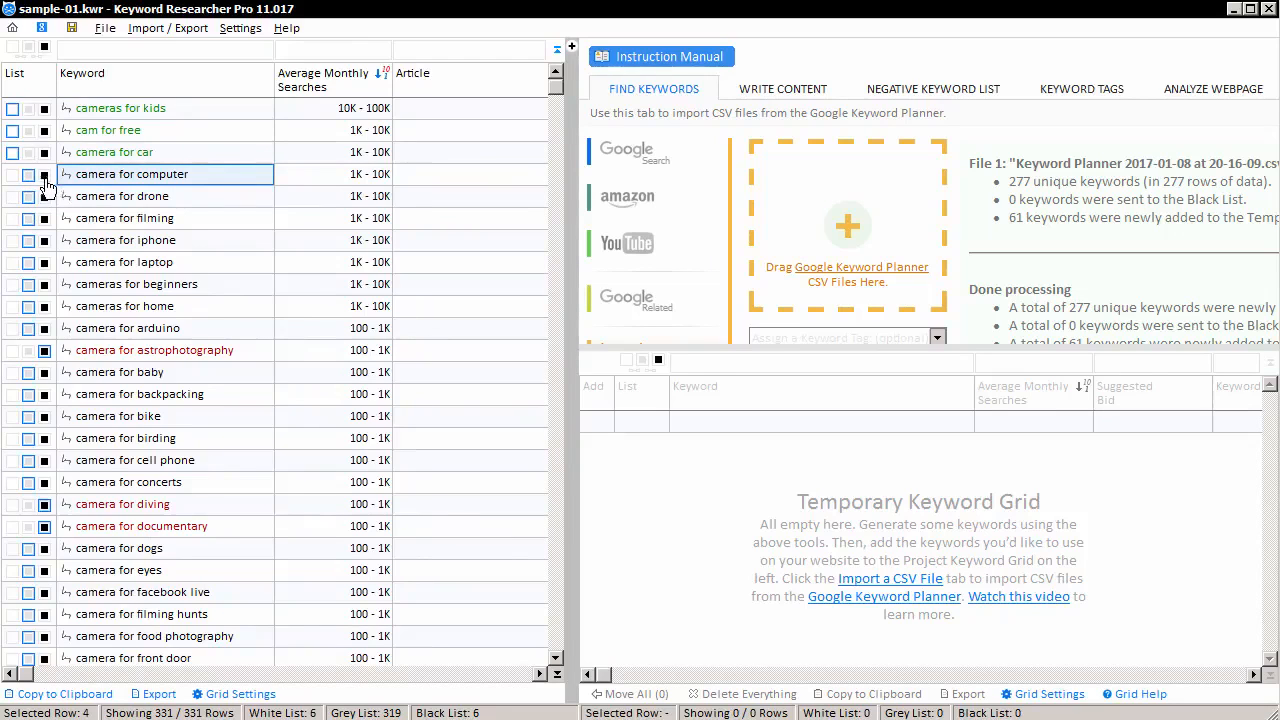
click(44, 174)
click(44, 196)
click(44, 218)
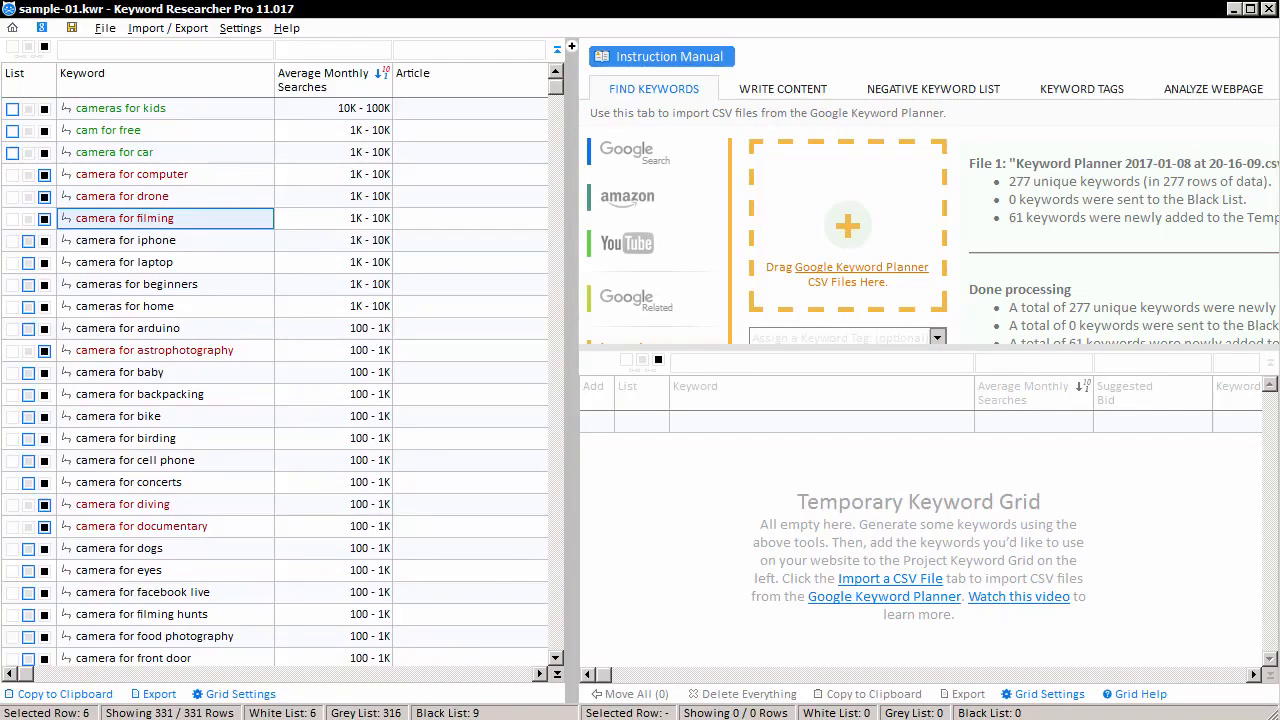
Grey-list the first six project keywords, from "cameras for kids" through "camera for filming"
click(28, 109)
click(28, 131)
click(28, 153)
click(28, 175)
click(25, 201)
click(28, 219)
click(28, 197)
Black-list "cameras for kids" through "camera for drone" and white-list "camera for filming", "camera for iphone" and "camera for laptop"
click(44, 109)
click(44, 131)
click(44, 153)
click(44, 175)
click(44, 197)
click(12, 219)
click(12, 241)
click(12, 263)
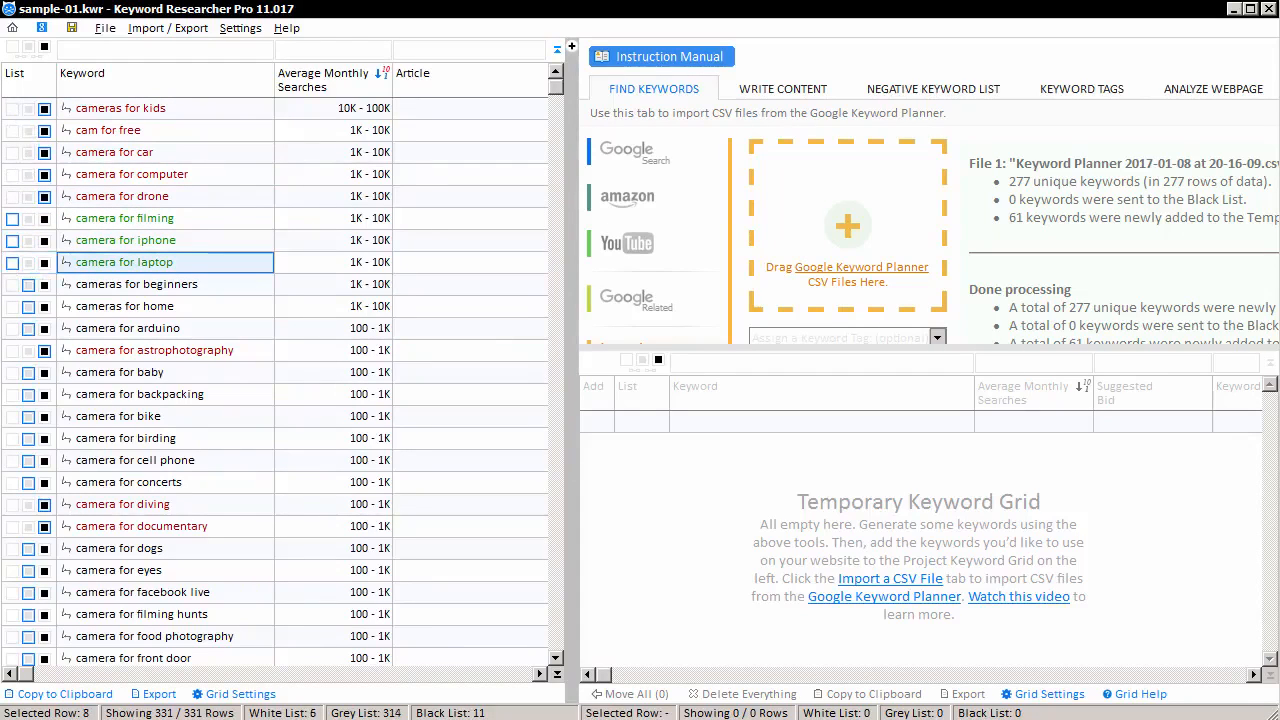
White-list "cameras for kids", "cam for free" and "camera for car"; grey-list "camera for computer", "camera for drone" and "camera for filming"
click(12, 109)
click(12, 131)
click(12, 153)
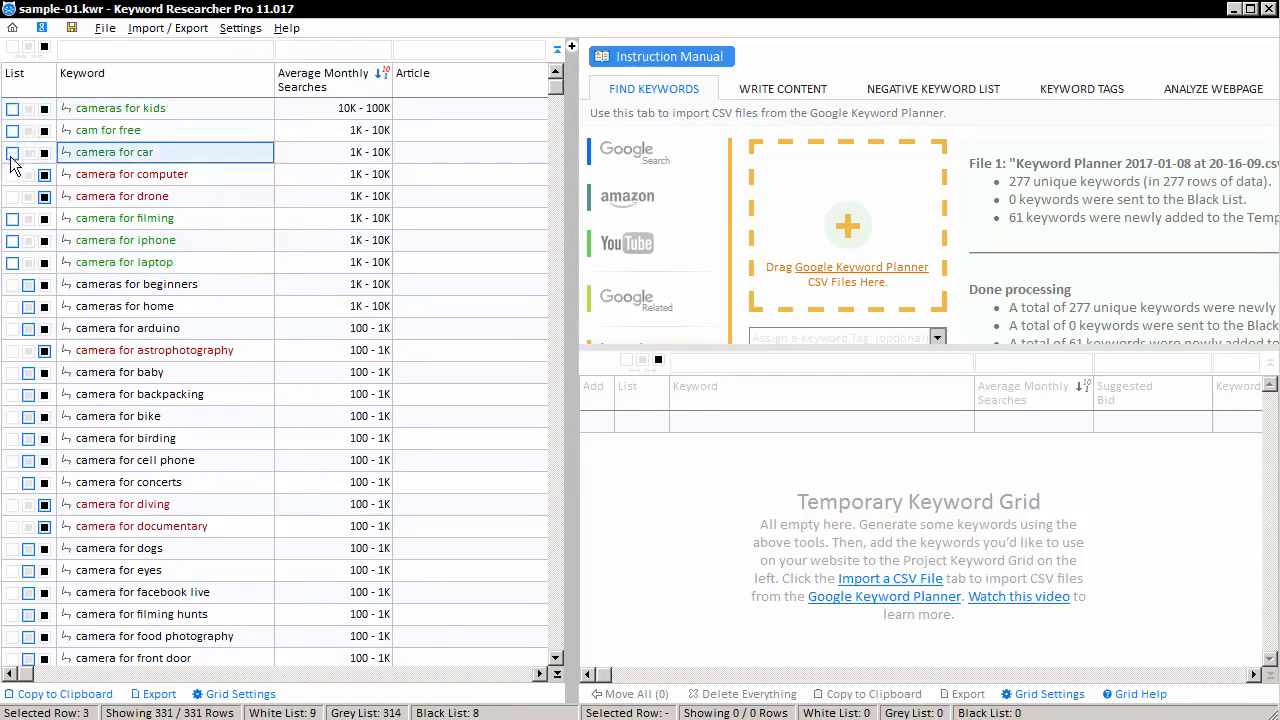
click(28, 175)
click(28, 197)
click(28, 219)
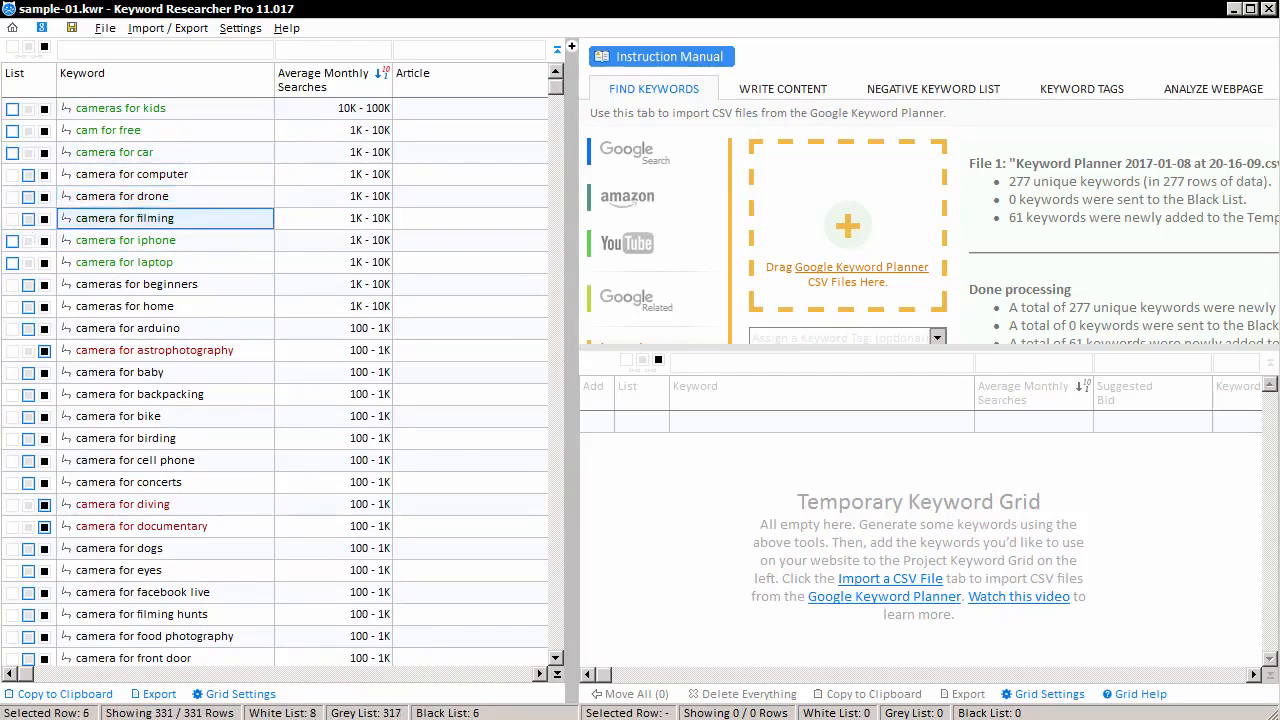
Black-list "camera for iphone", "camera for laptop" and "cameras for beginners" in the Project Keyword Grid
click(44, 241)
click(44, 263)
click(44, 285)
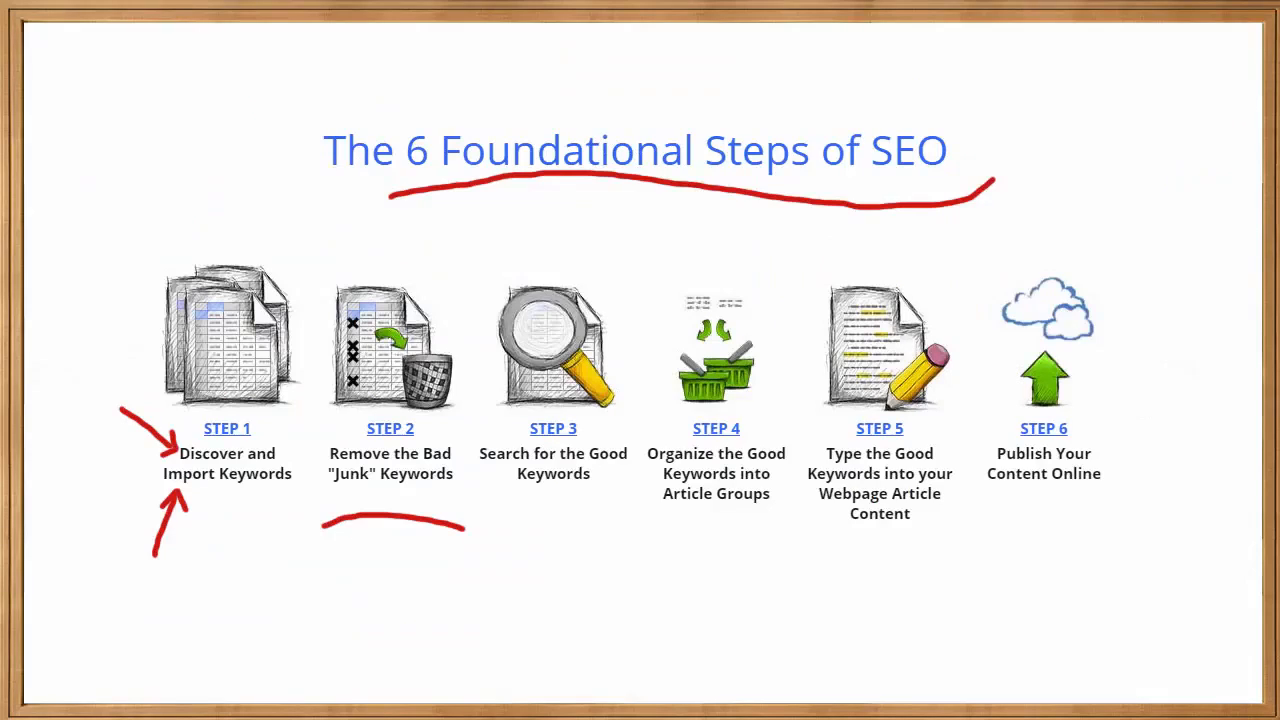
mouse_move(560, 487)
mouse_down()
mouse_move(538, 510)
mouse_move(572, 522)
mouse_move(550, 555)
mouse_up()
drag(472, 465, 524, 464)
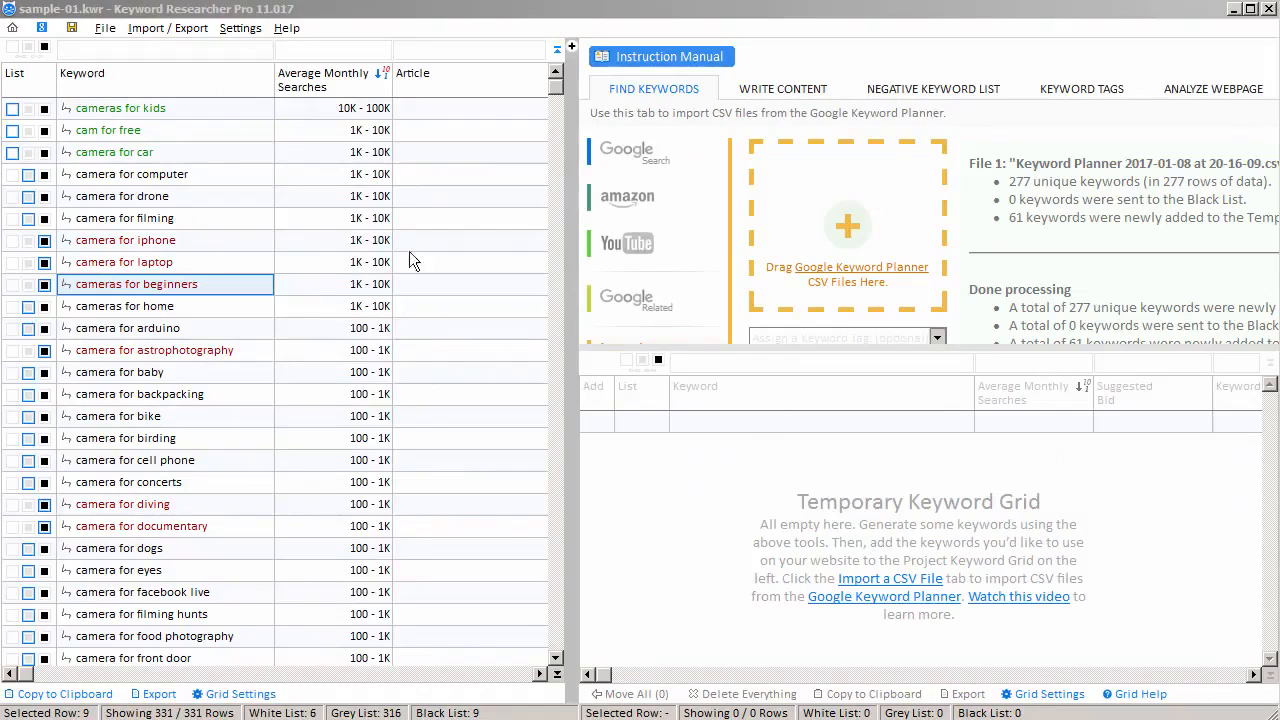
Review the keyword search examples and filter the project keywords with "camera AND computer"
click(165, 85)
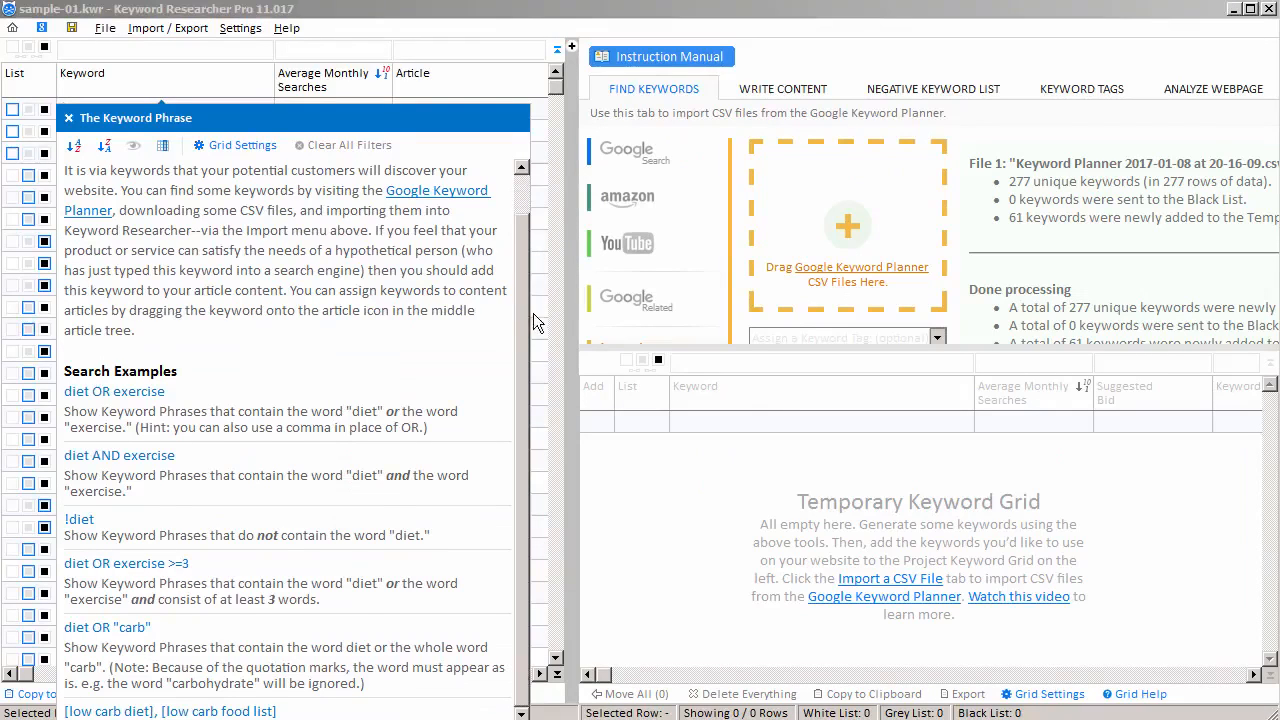
scroll(520, 320, down, 1)
click(116, 353)
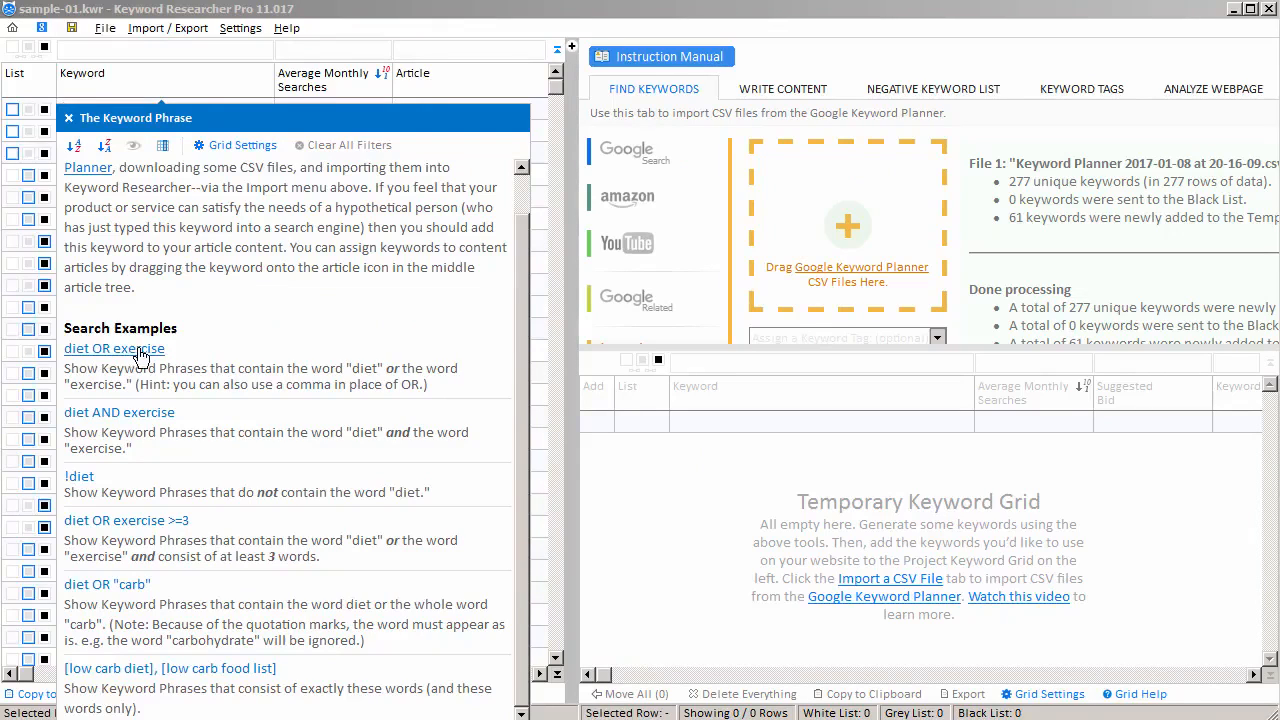
text(camera AND computer)
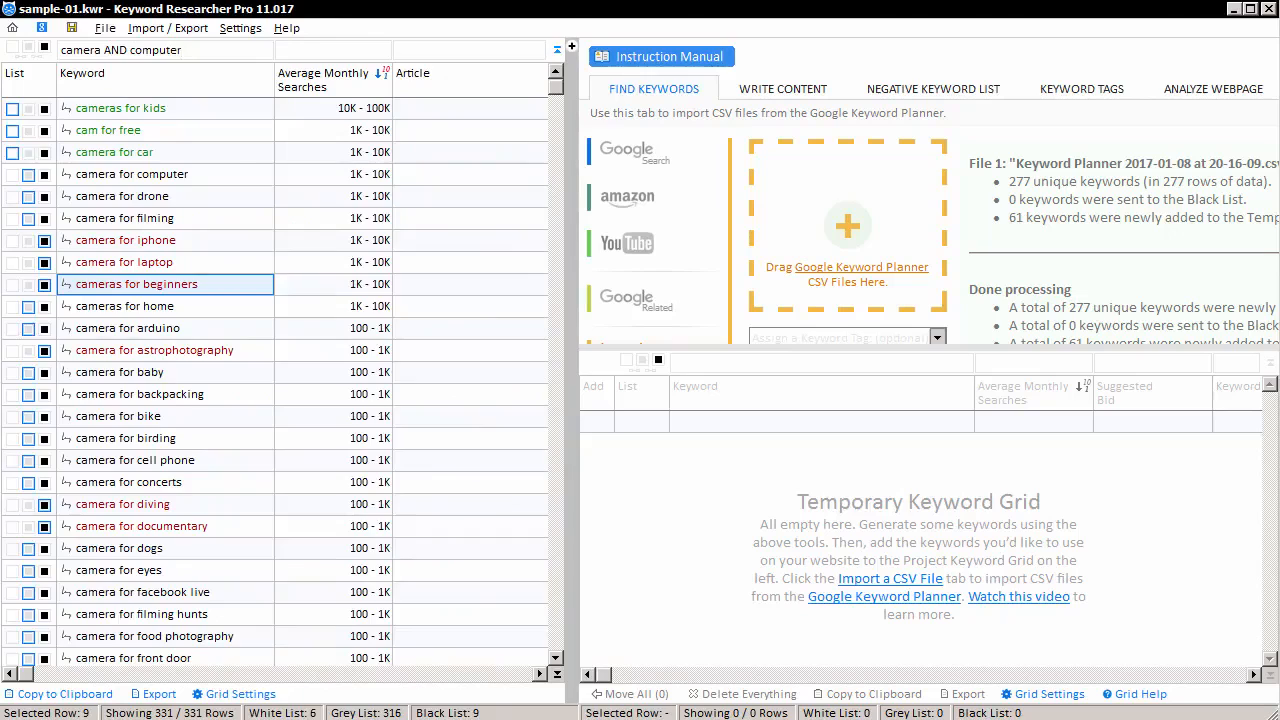
key(Return)
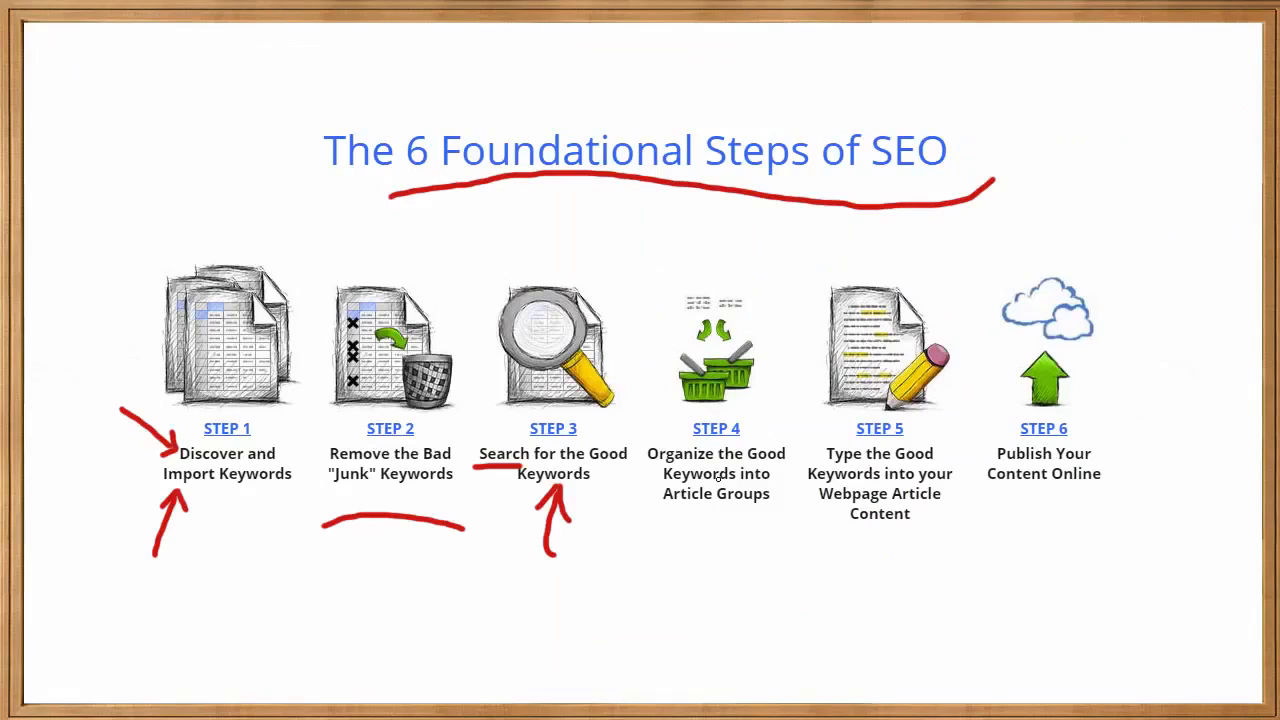
mouse_move(714, 510)
mouse_down()
mouse_move(692, 540)
mouse_move(725, 555)
mouse_move(704, 566)
mouse_up()
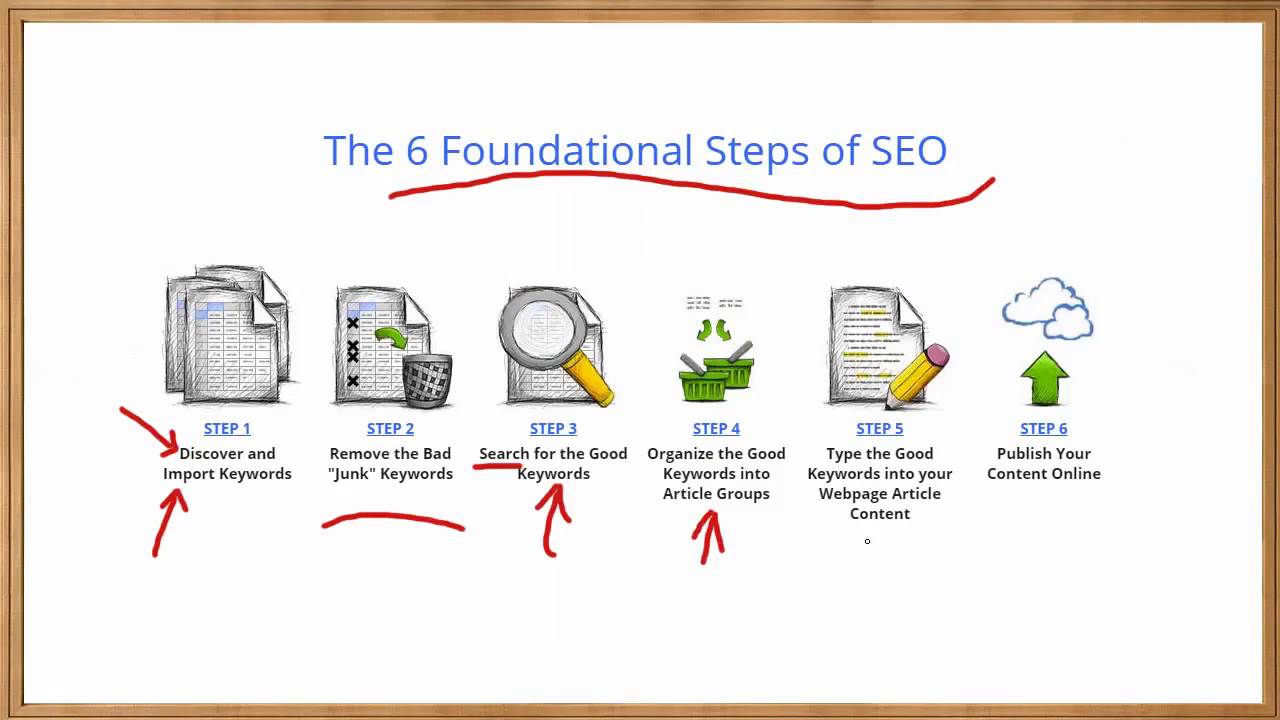
drag(839, 539, 956, 538)
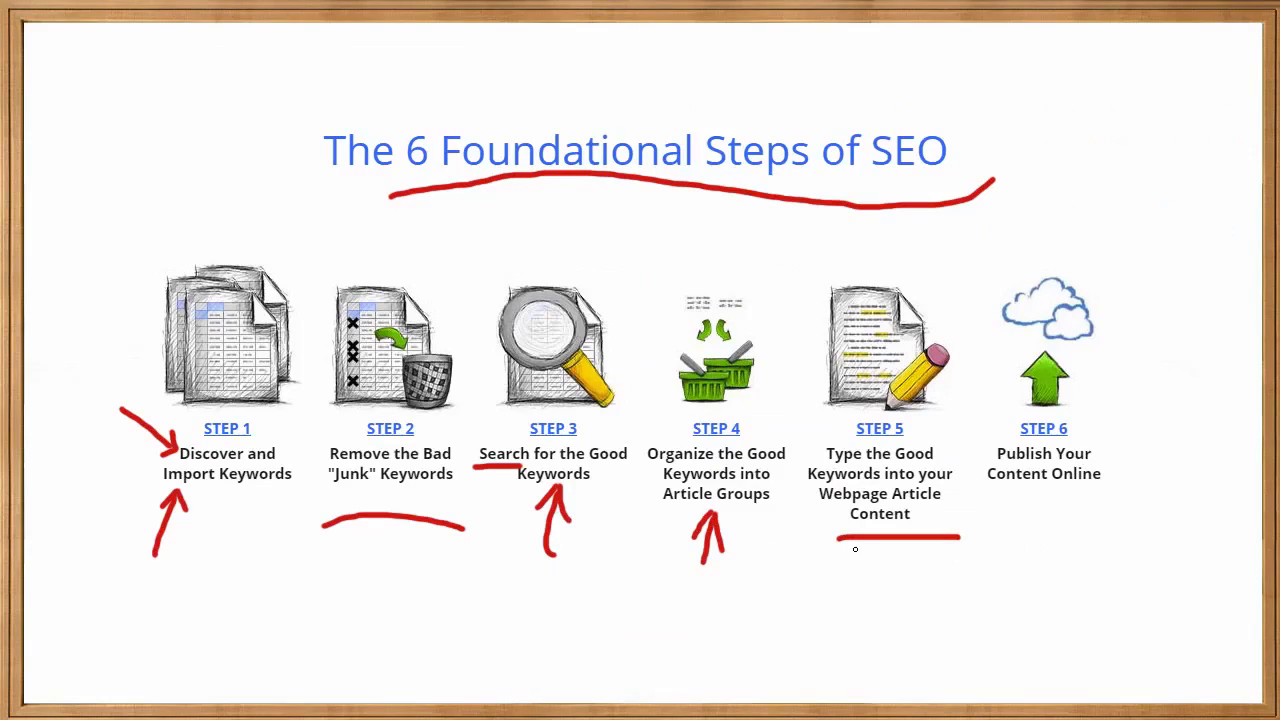
drag(1004, 507, 1083, 495)
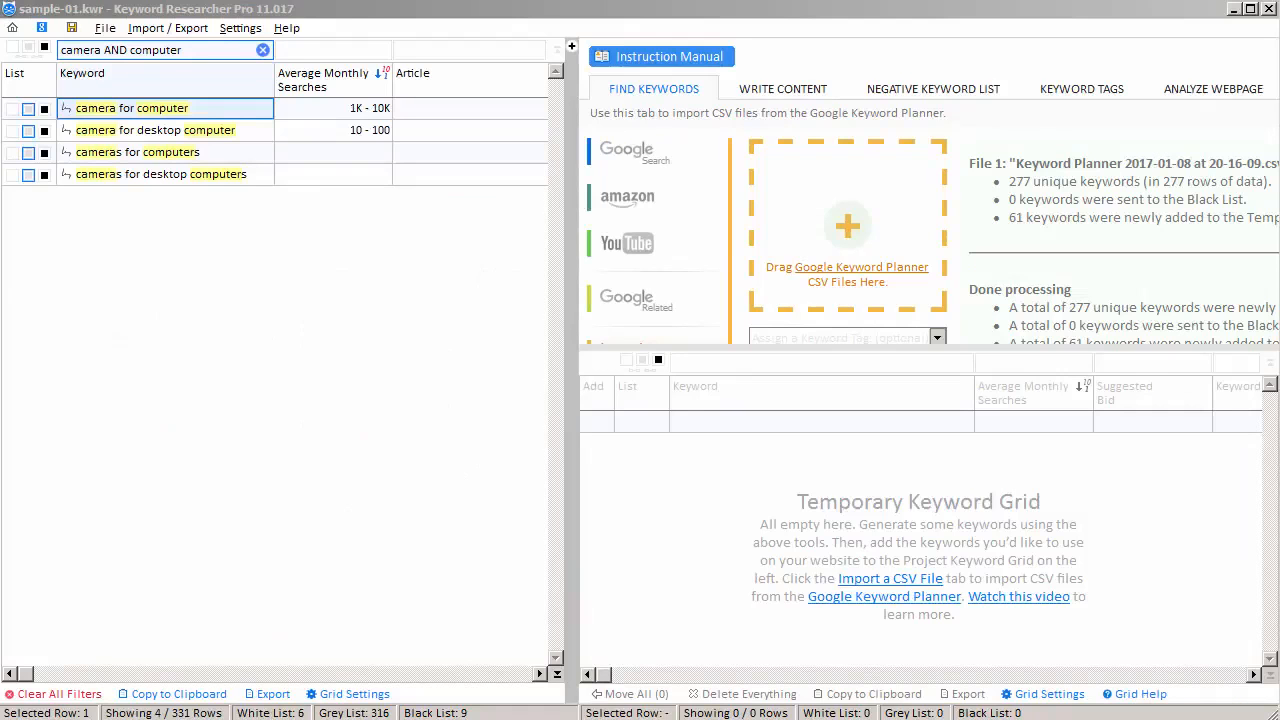
Show the article tree beside the Project Keyword Grid and rename Category 1 as "Computer Cameras"
click(571, 47)
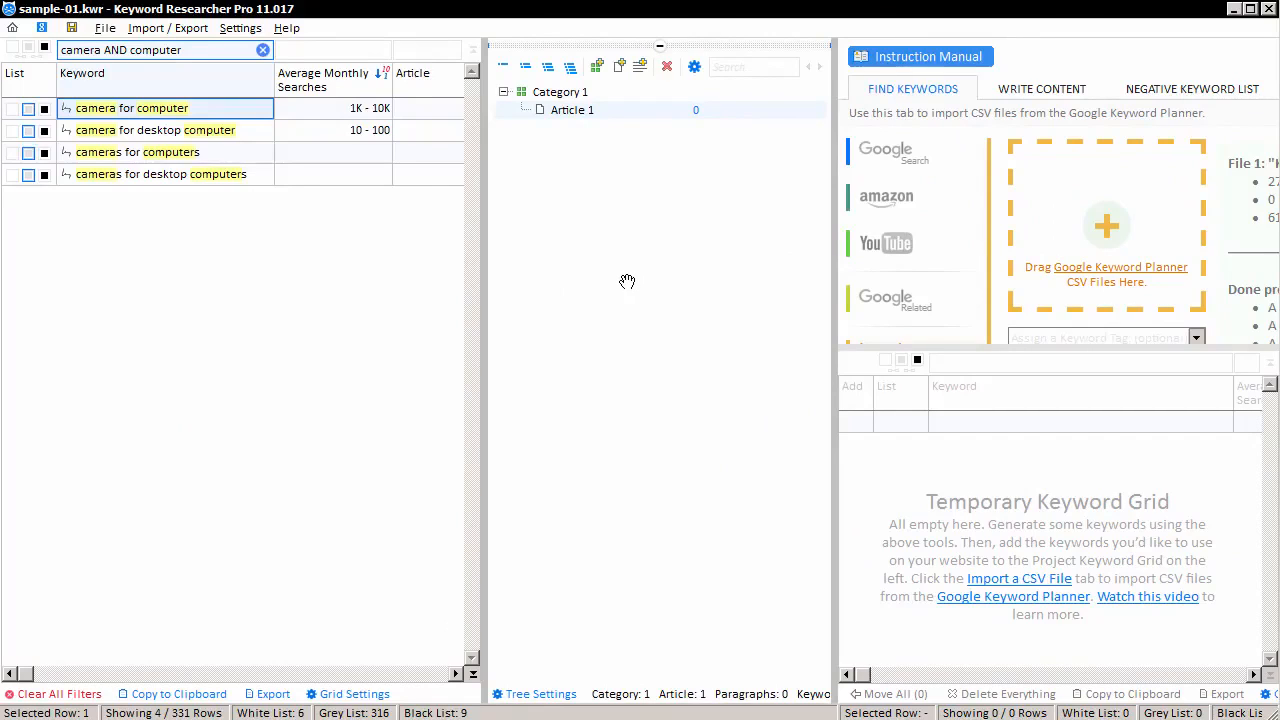
click(617, 92)
key(F2)
text(Computer Cameras)
Rename Article 1 as "PC Cameras for your Desktop Applications" and widen the article tree to fit the title
click(560, 110)
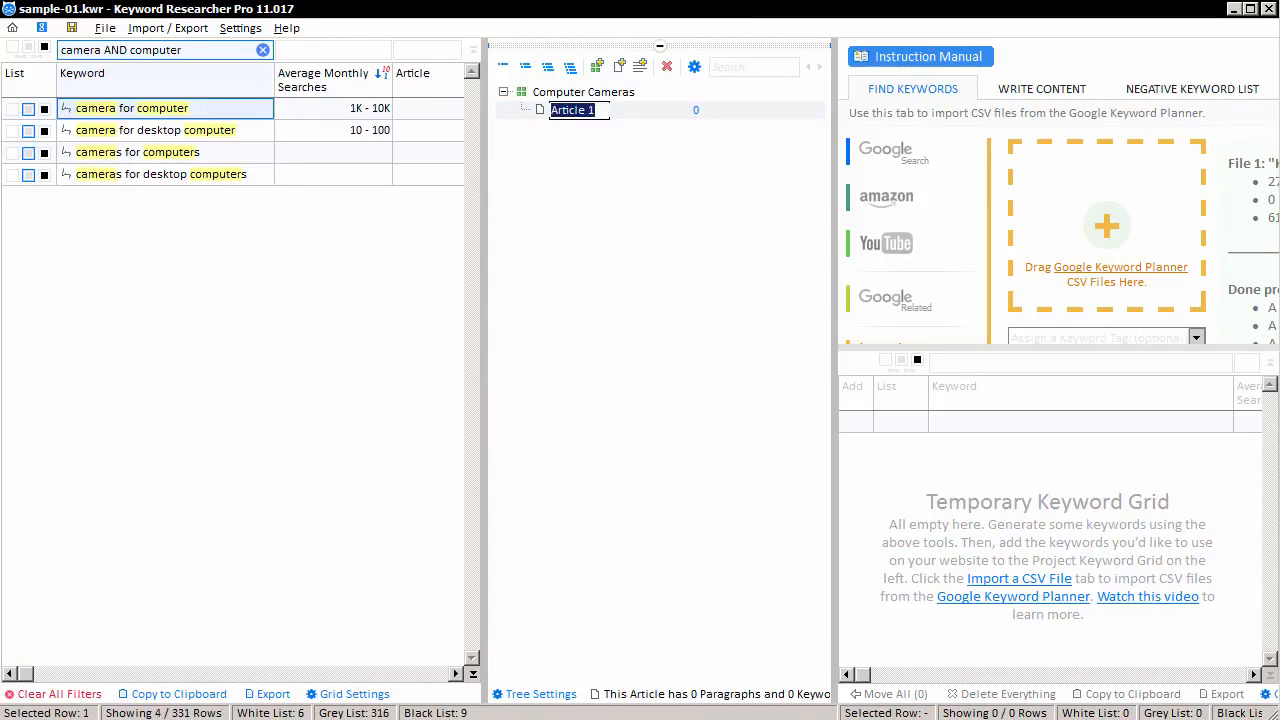
text(PC Cameras for your Deskt)
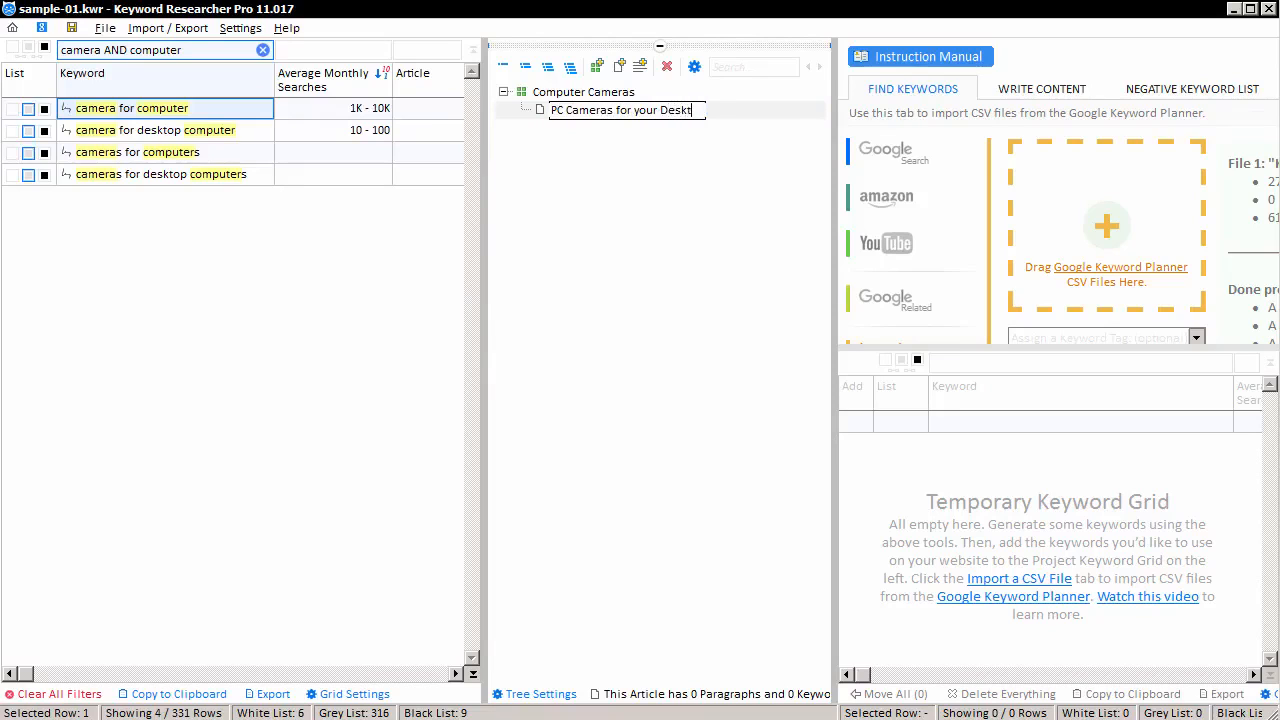
text(op Applications)
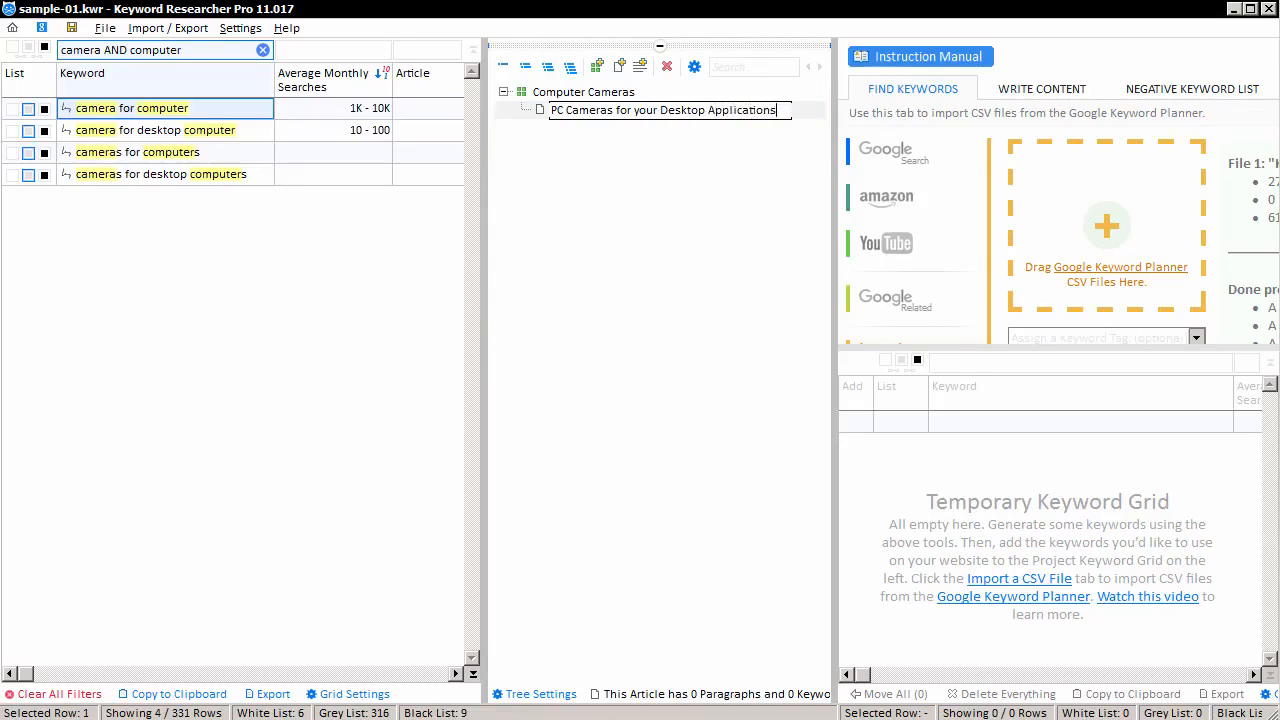
key(Return)
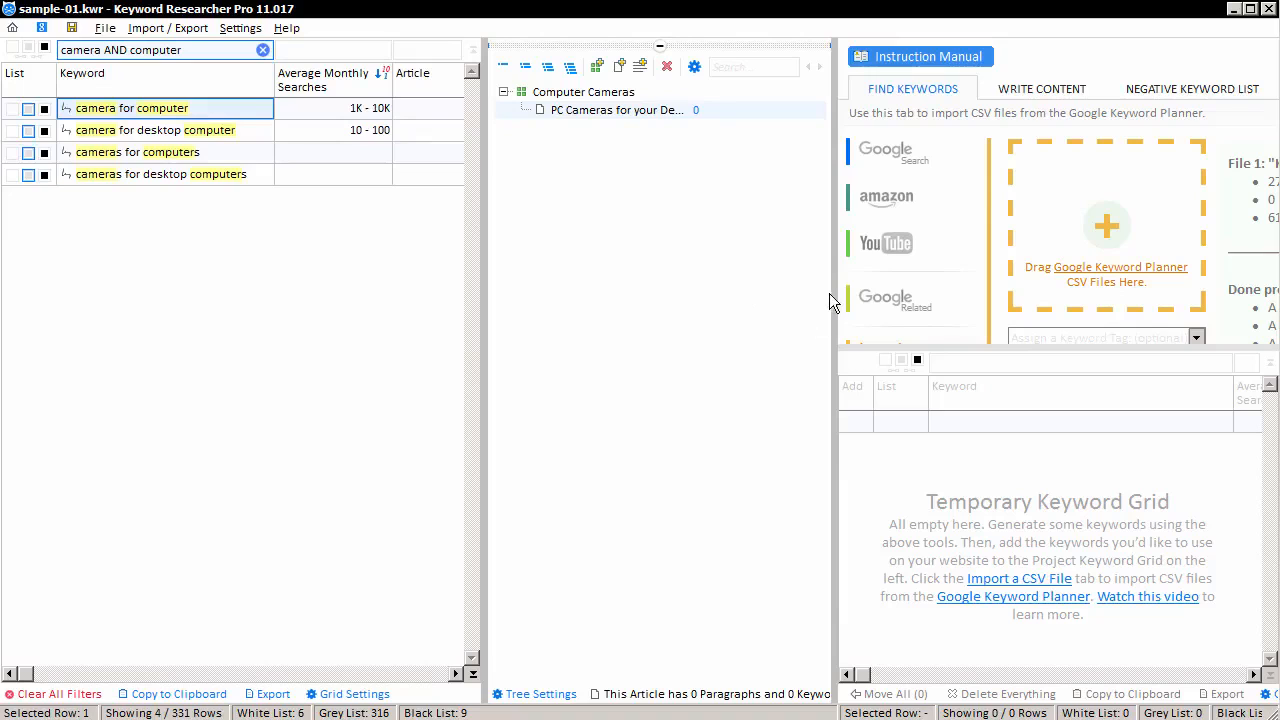
drag(833, 289, 944, 289)
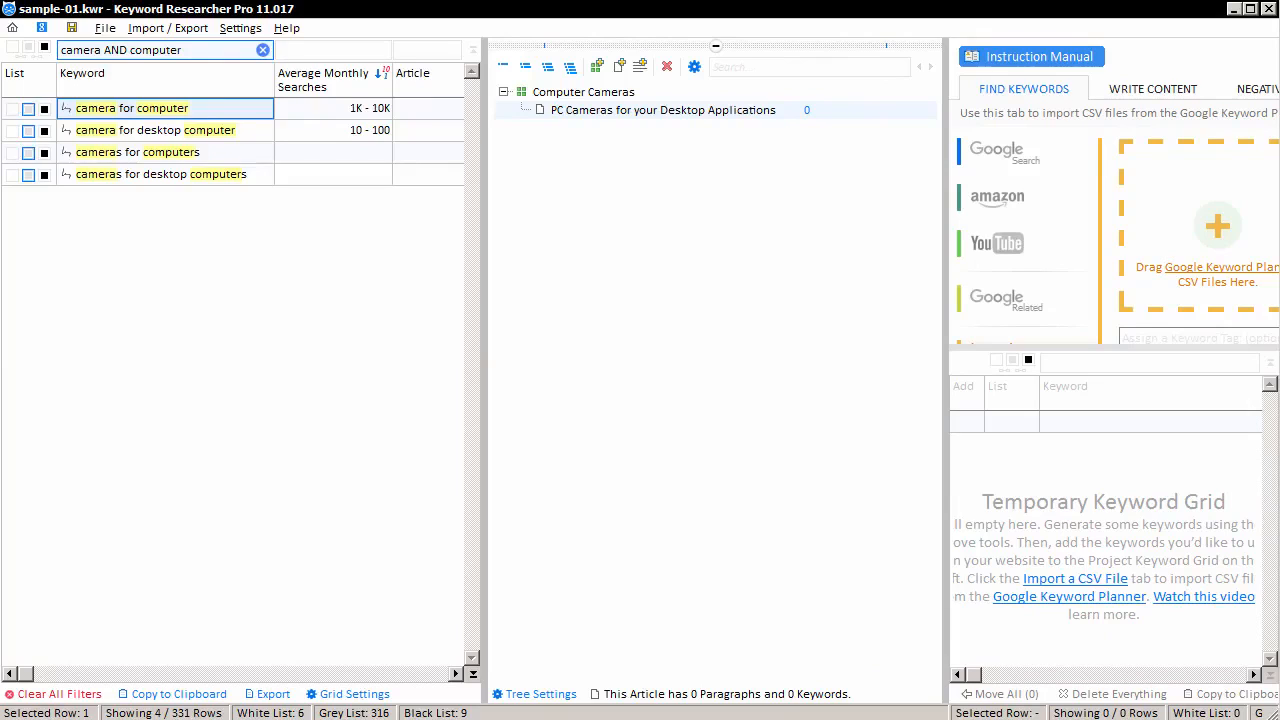
Assign all four filtered computer camera keywords to the "PC Cameras for your Desktop Applications" article, and widen the keyword grid and its Article column
drag(177, 118, 562, 118)
drag(236, 132, 562, 116)
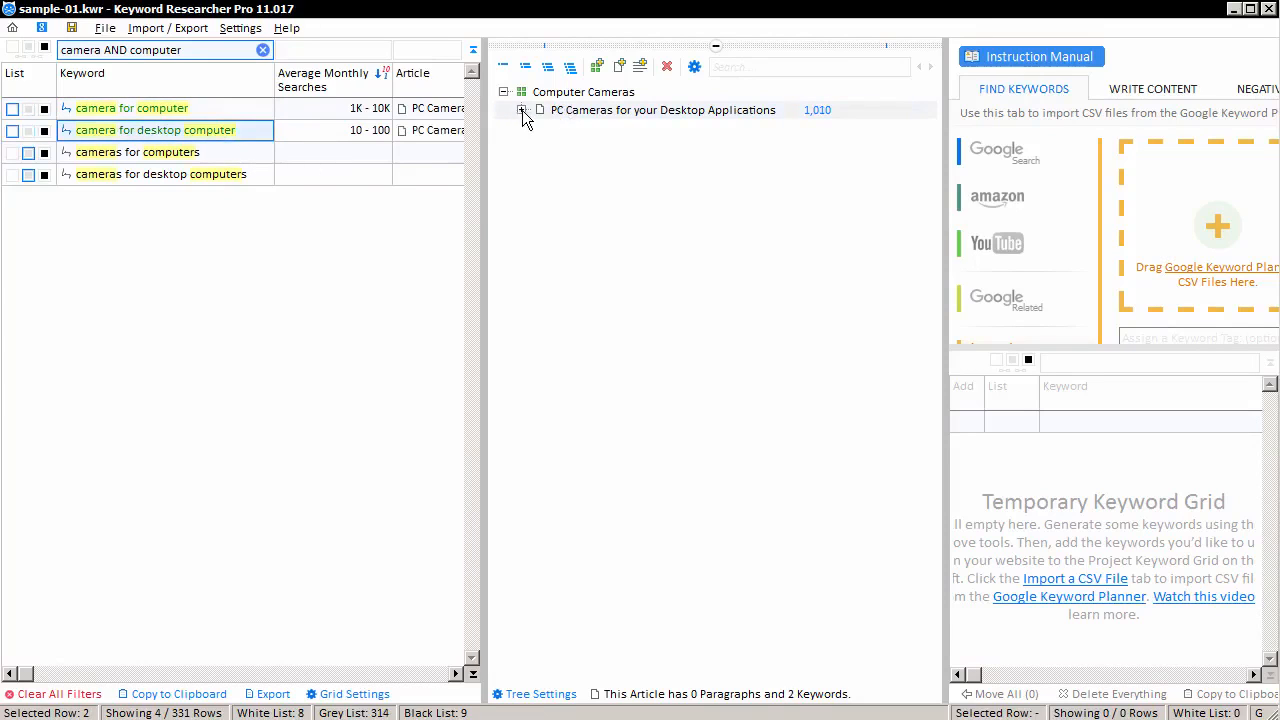
click(522, 110)
drag(242, 152, 514, 163)
drag(220, 178, 606, 140)
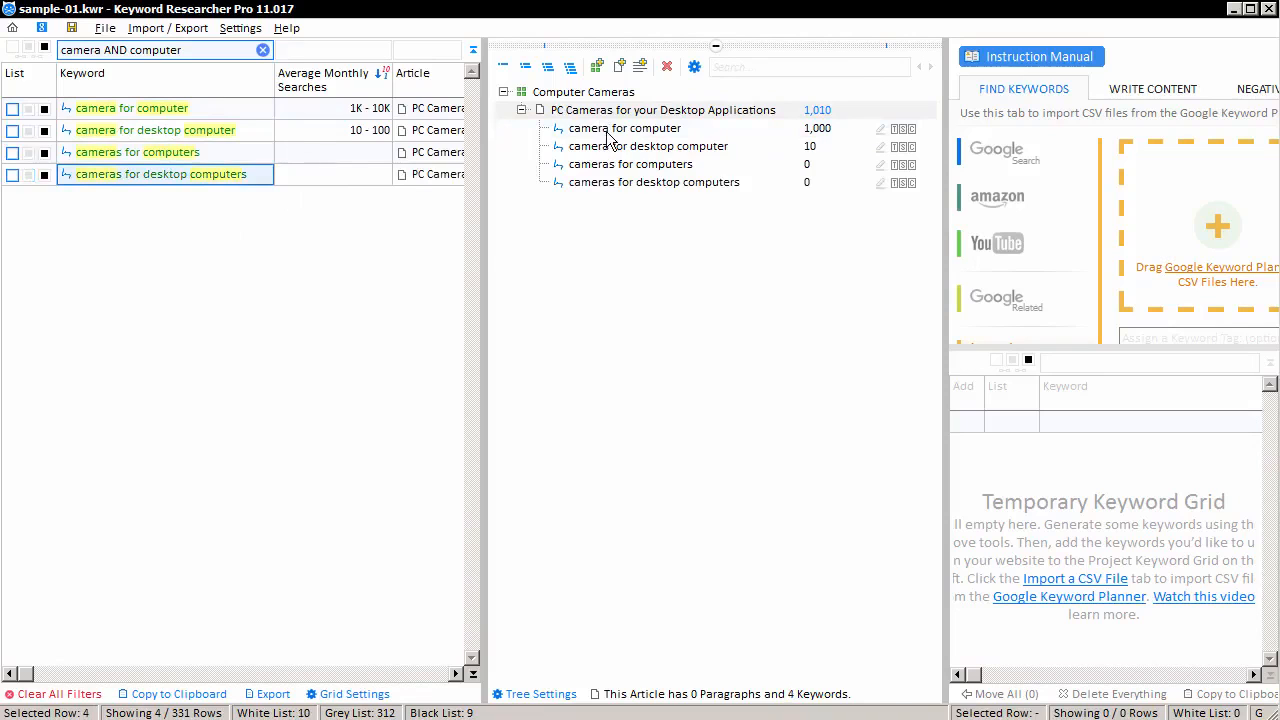
drag(559, 270, 773, 274)
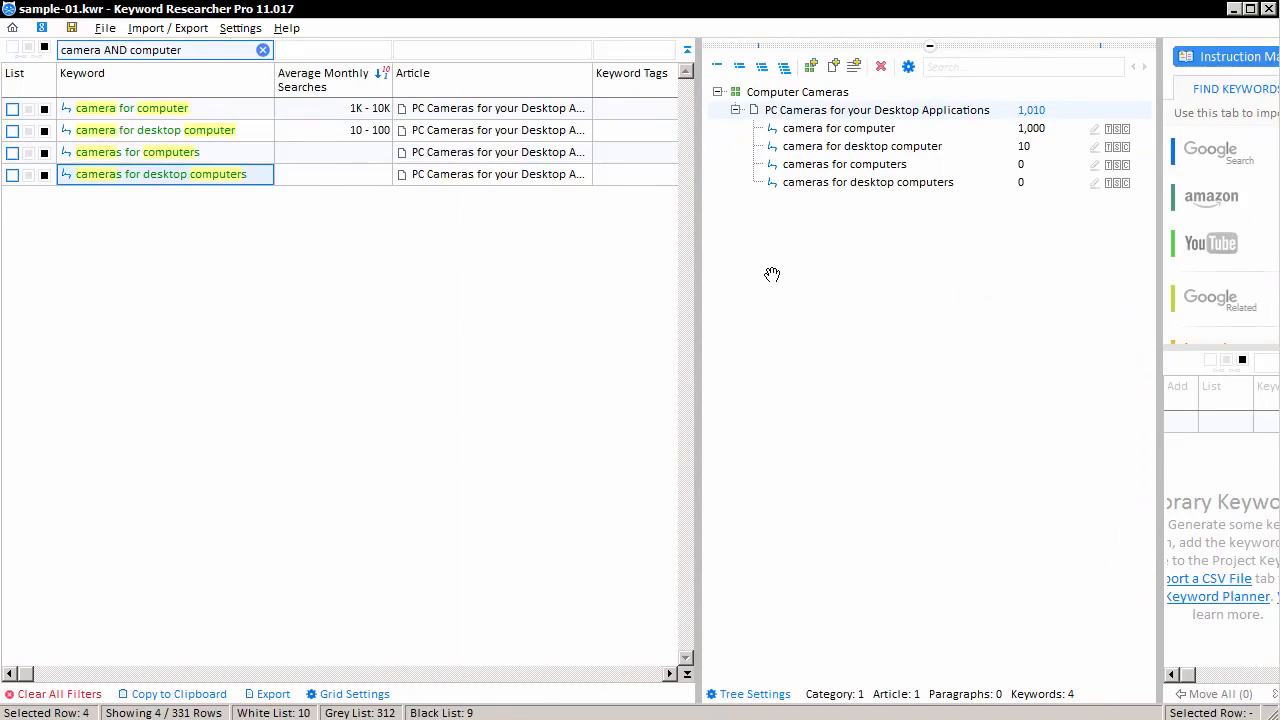
drag(593, 86, 661, 88)
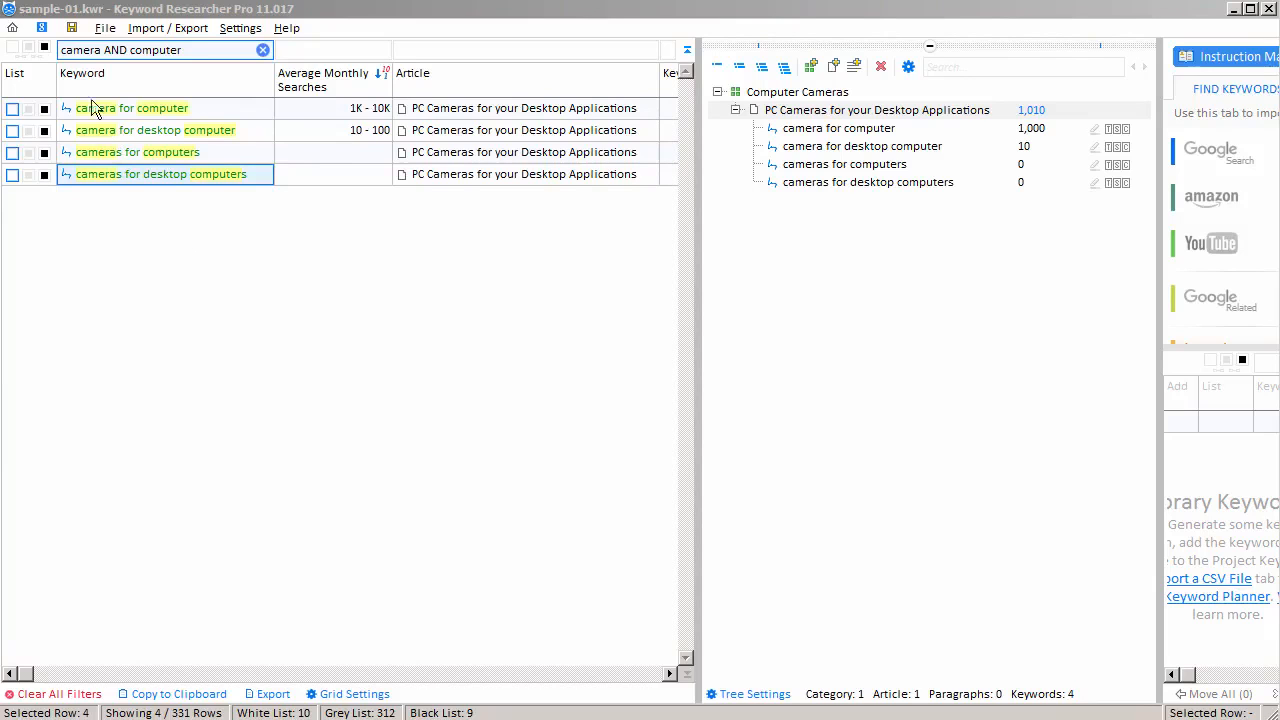
Close the current project without saving the changes and open the sample project
click(13, 30)
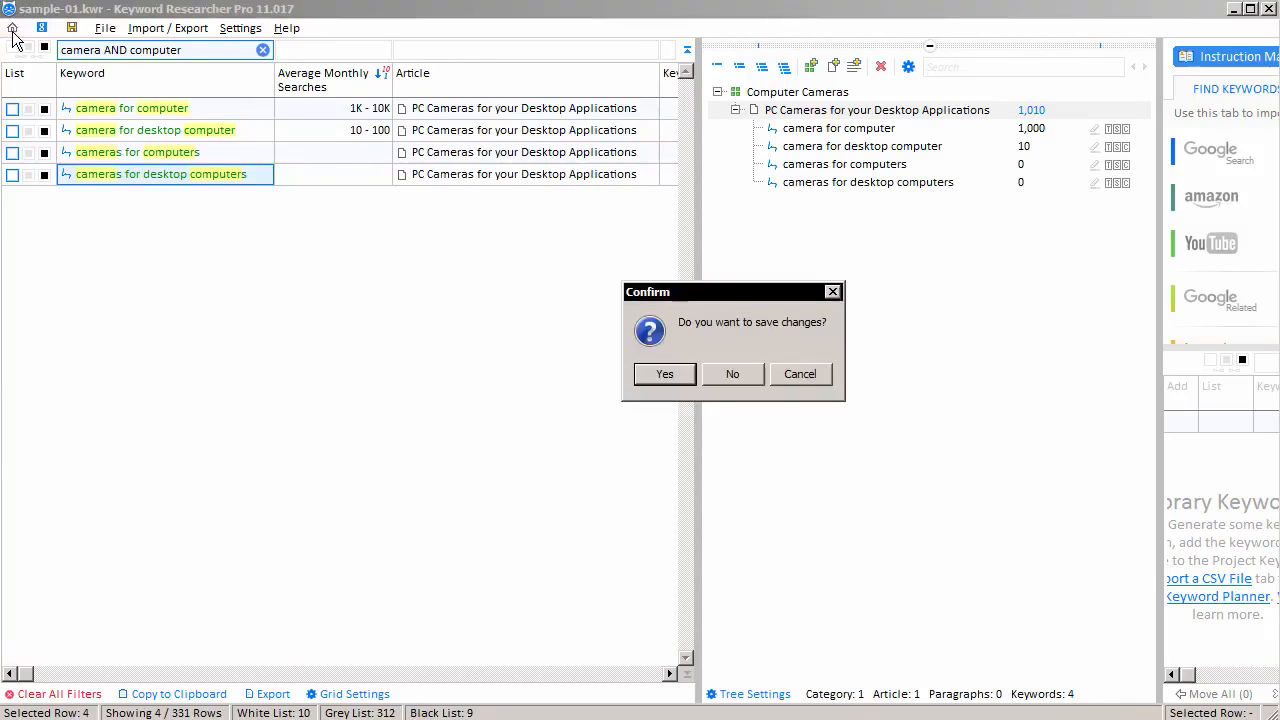
click(729, 371)
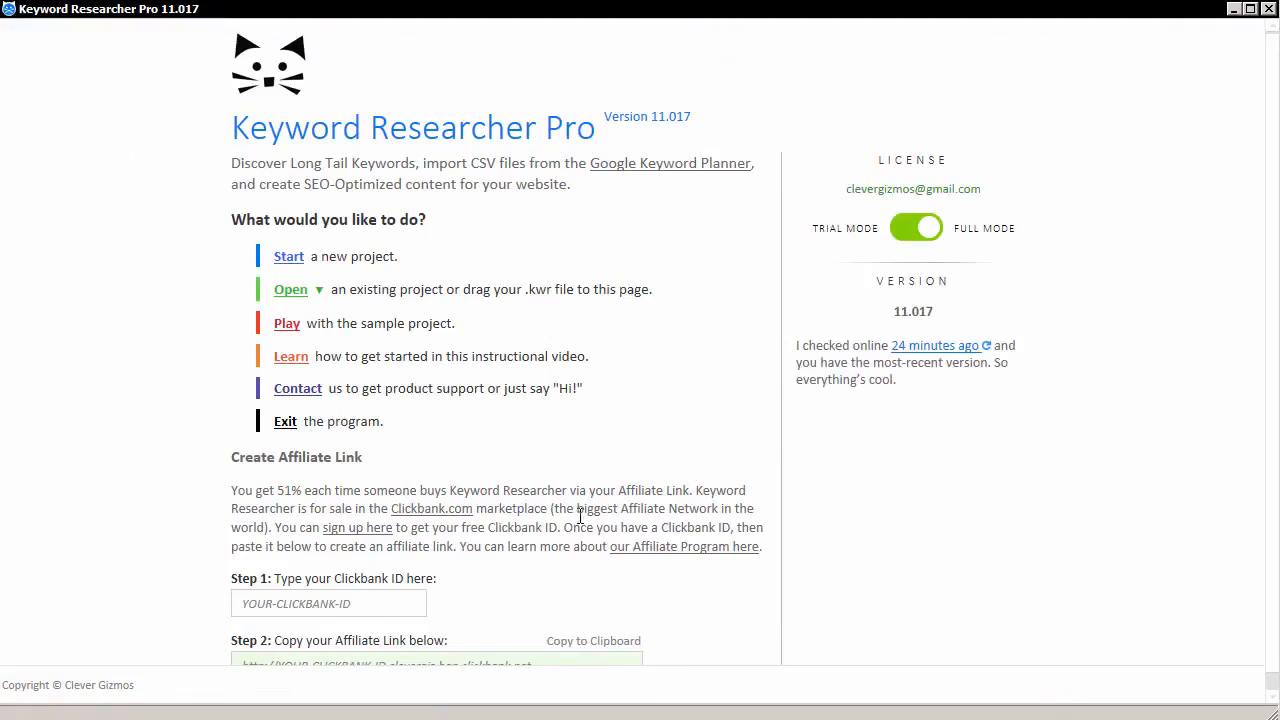
click(287, 326)
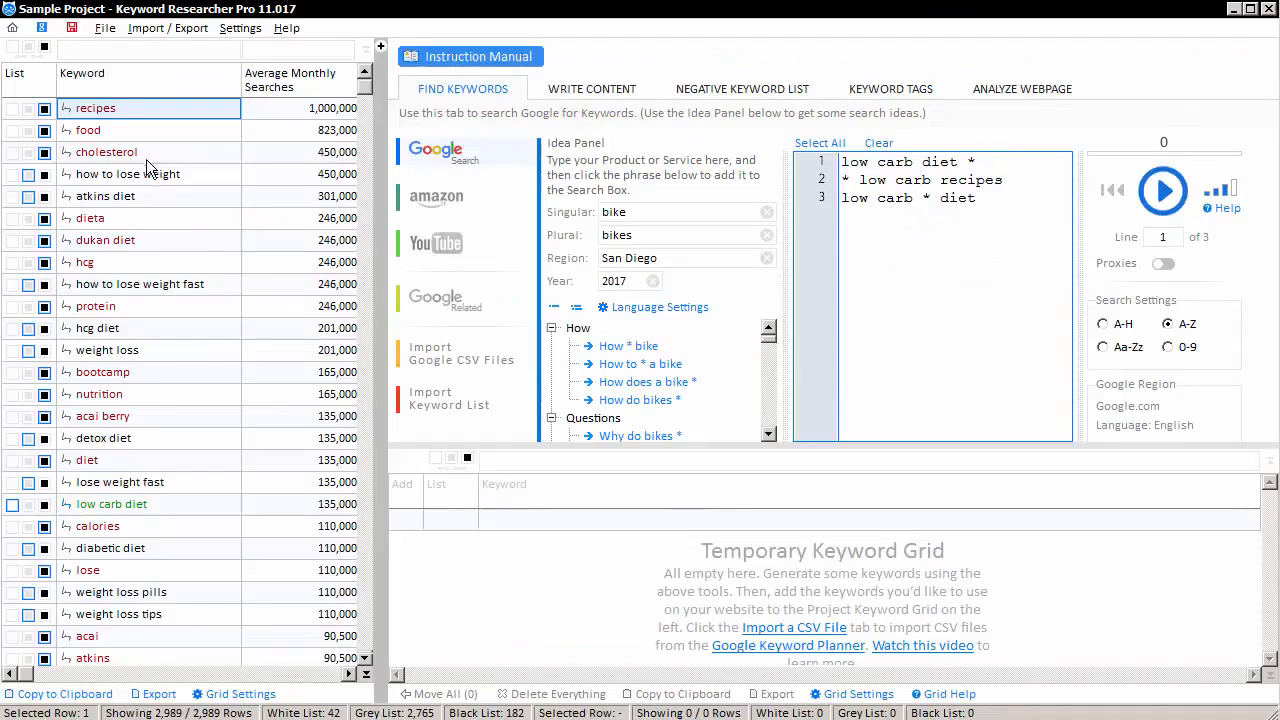
Show the sample project's article tree and expand every category, article and paragraph to examine the assigned keywords
drag(380, 220, 452, 220)
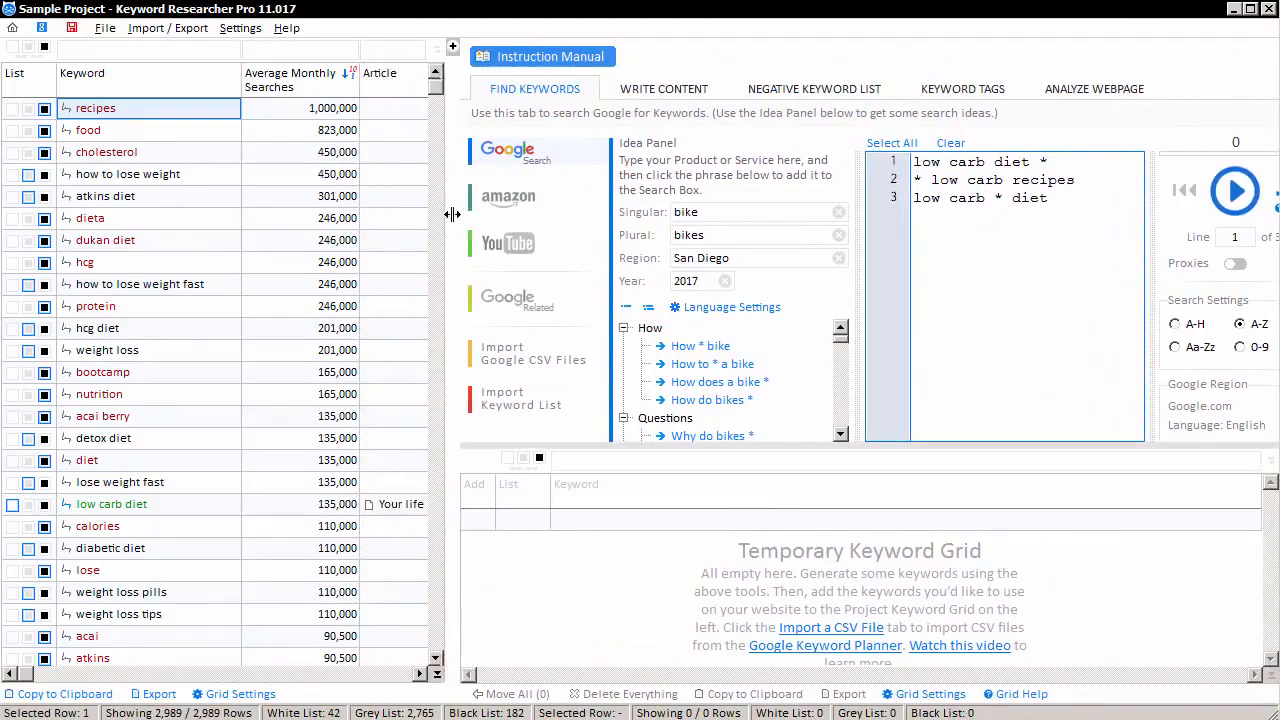
click(452, 48)
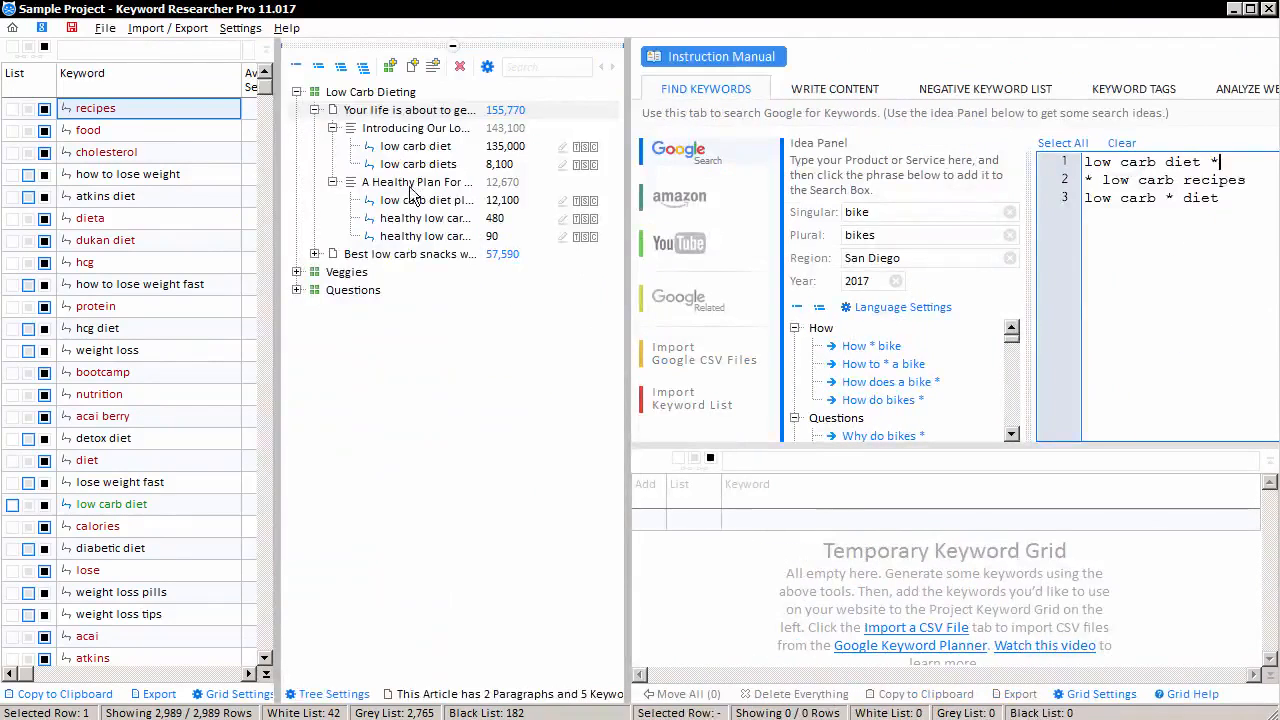
click(363, 68)
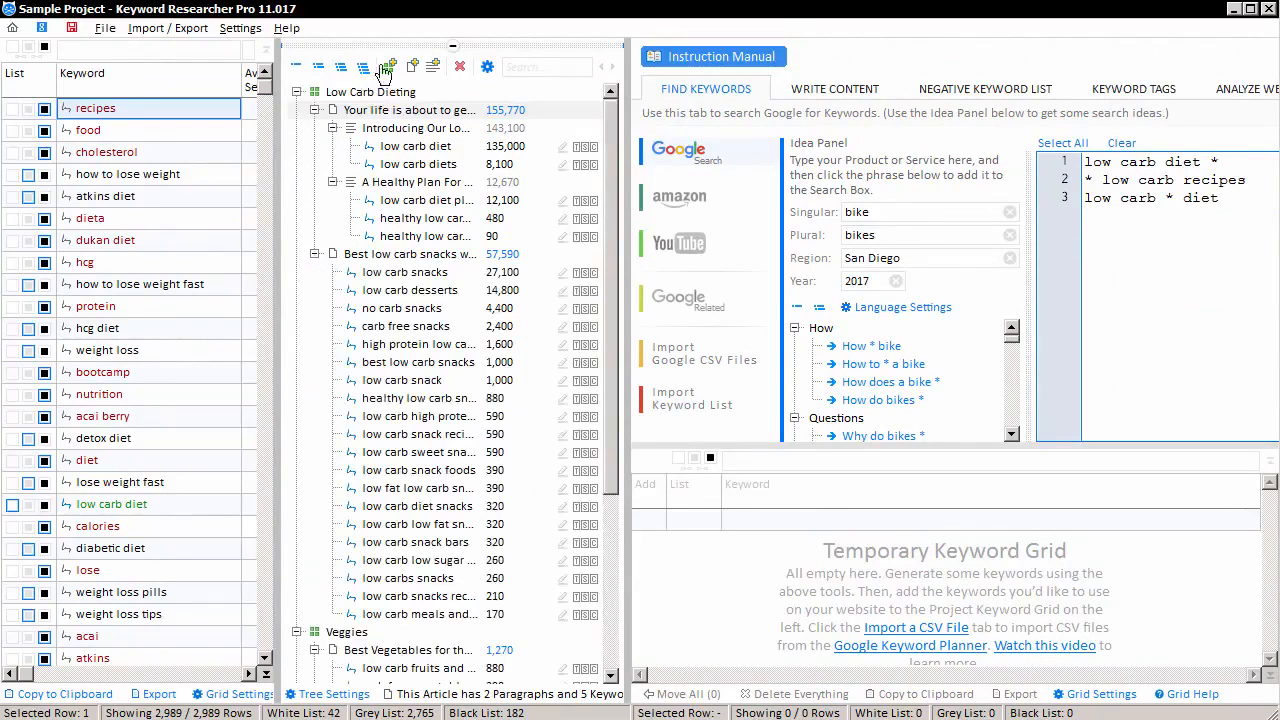
drag(608, 134, 610, 256)
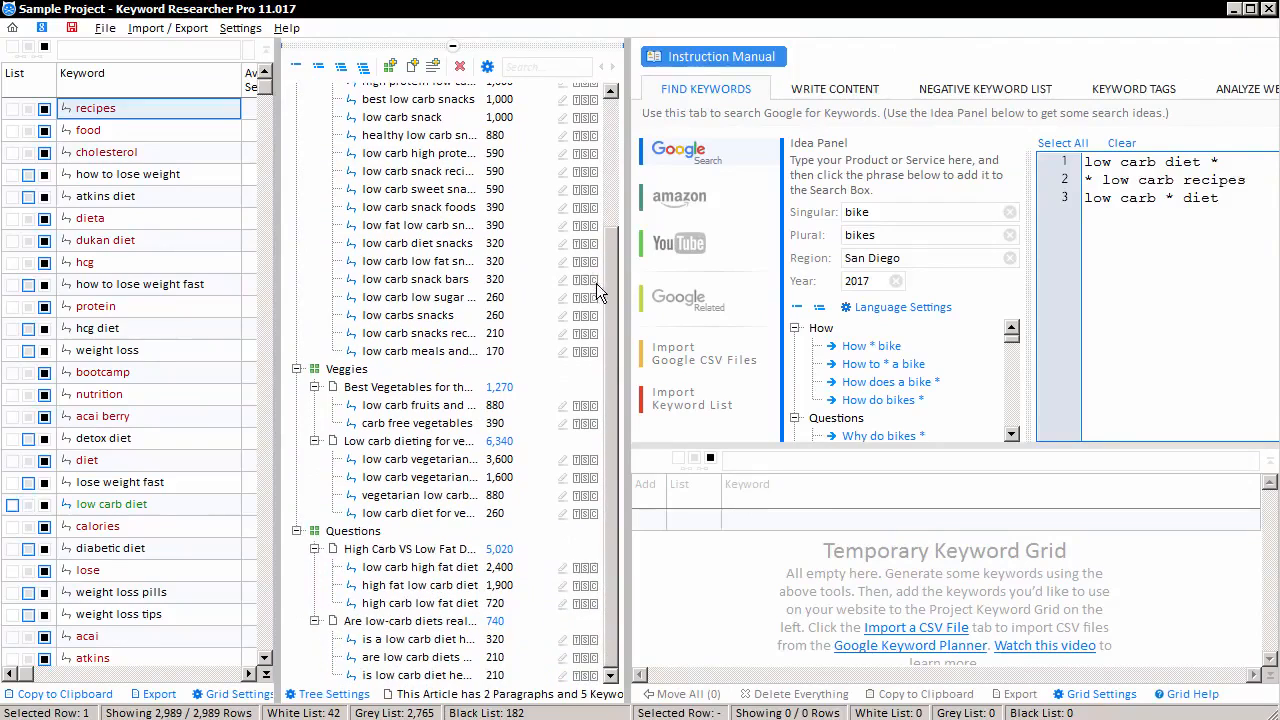
Collapse both Veggies articles, the "High Carb VS Low Fat" article and the expanded Low Carb Dieting entries in the article tree
click(315, 389)
click(315, 442)
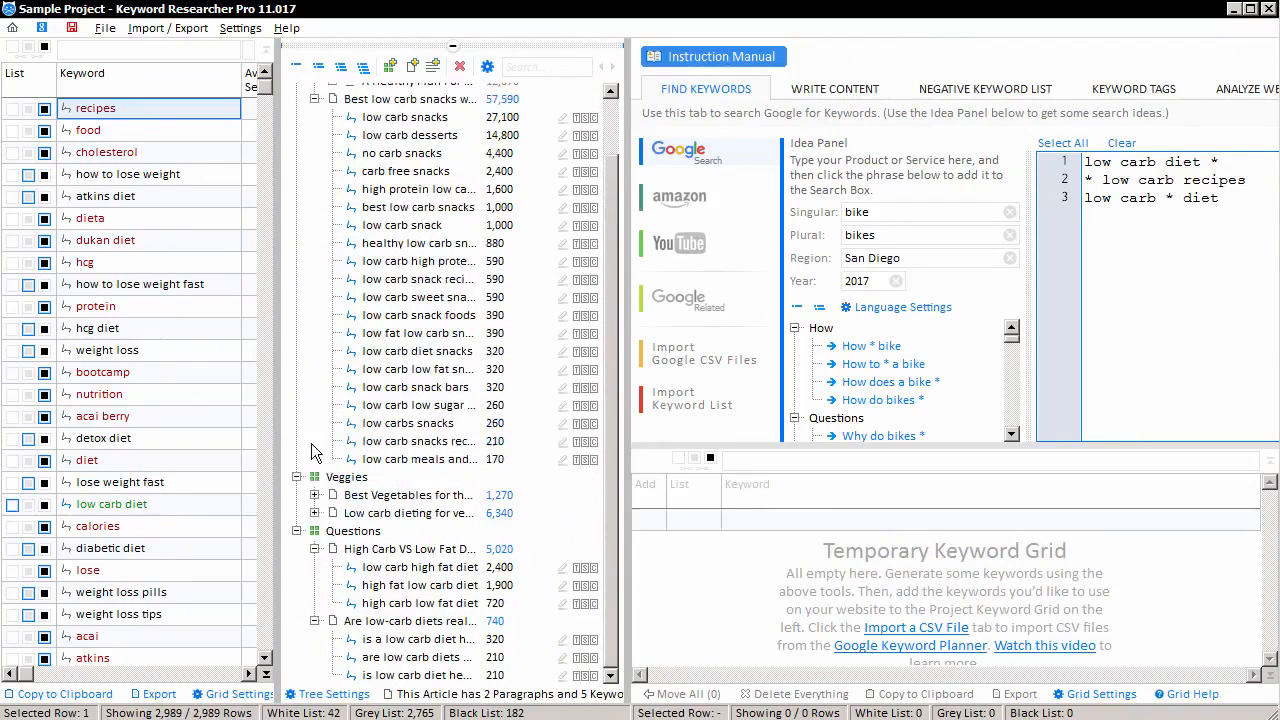
click(315, 550)
click(315, 153)
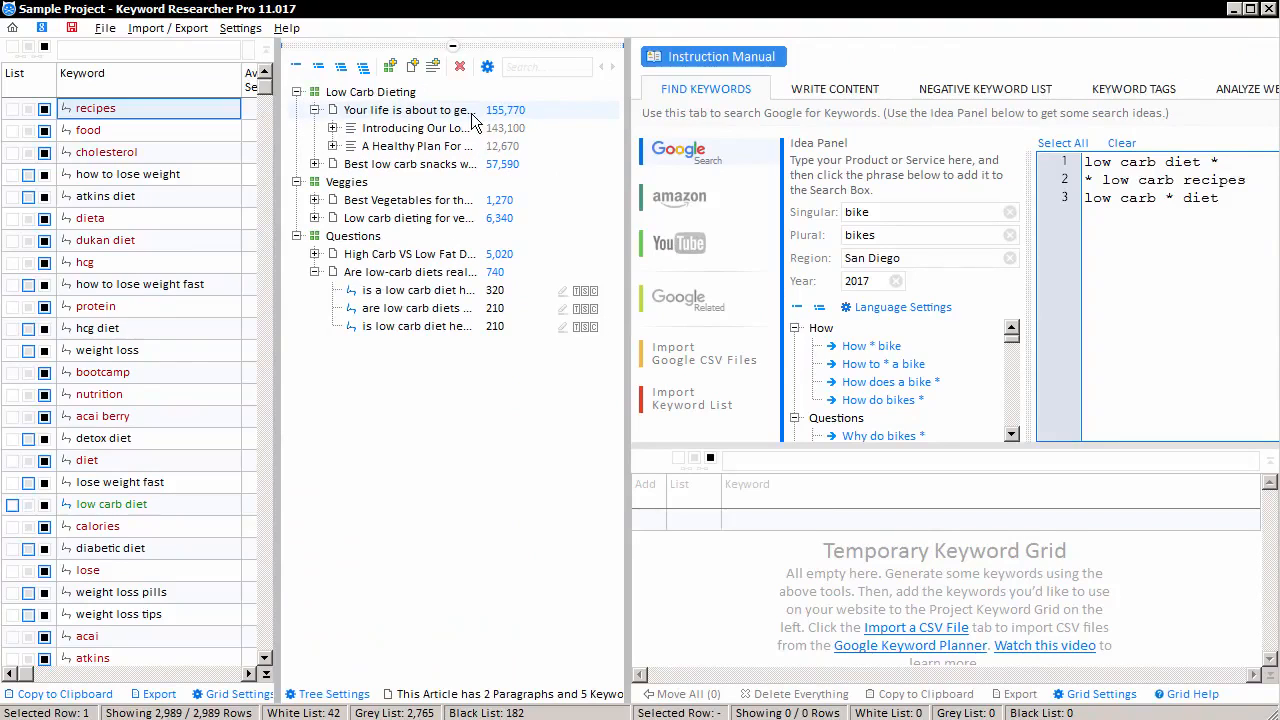
Expand the "Introducing Our Low Carb Diet" paragraph and examine its keywords, parent article and Low Carb Dieting category
drag(429, 456, 603, 450)
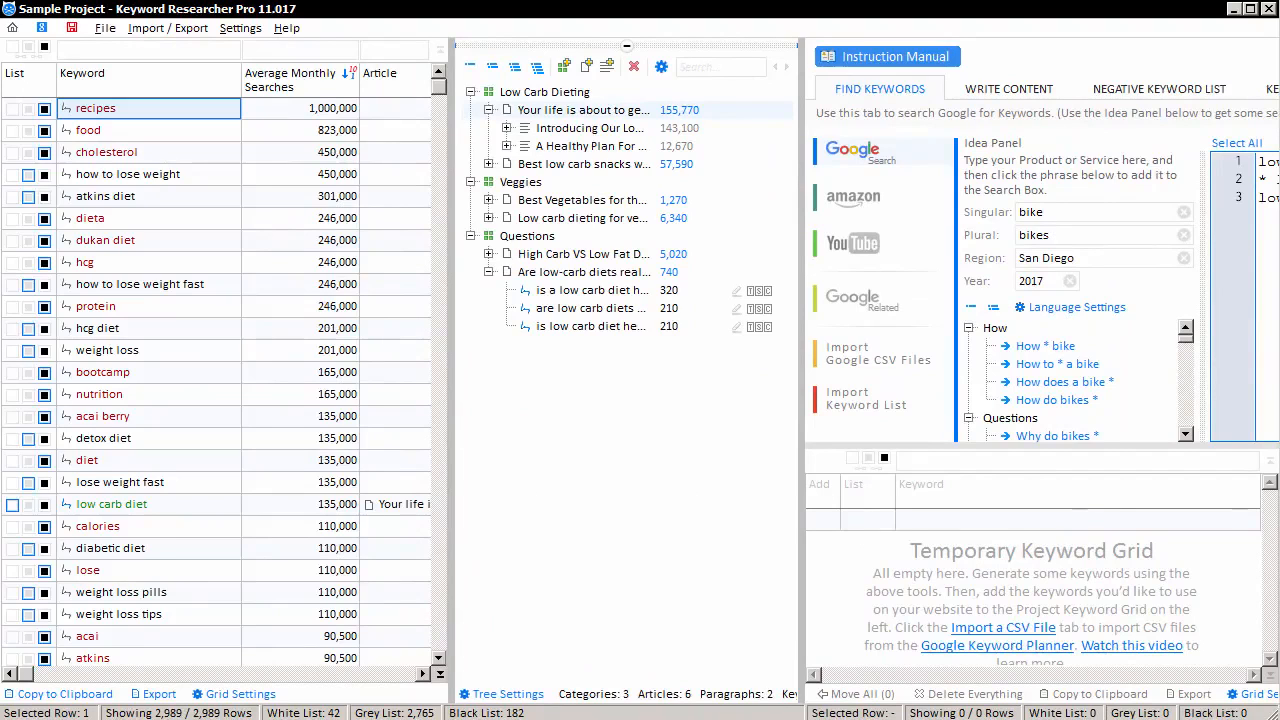
click(507, 128)
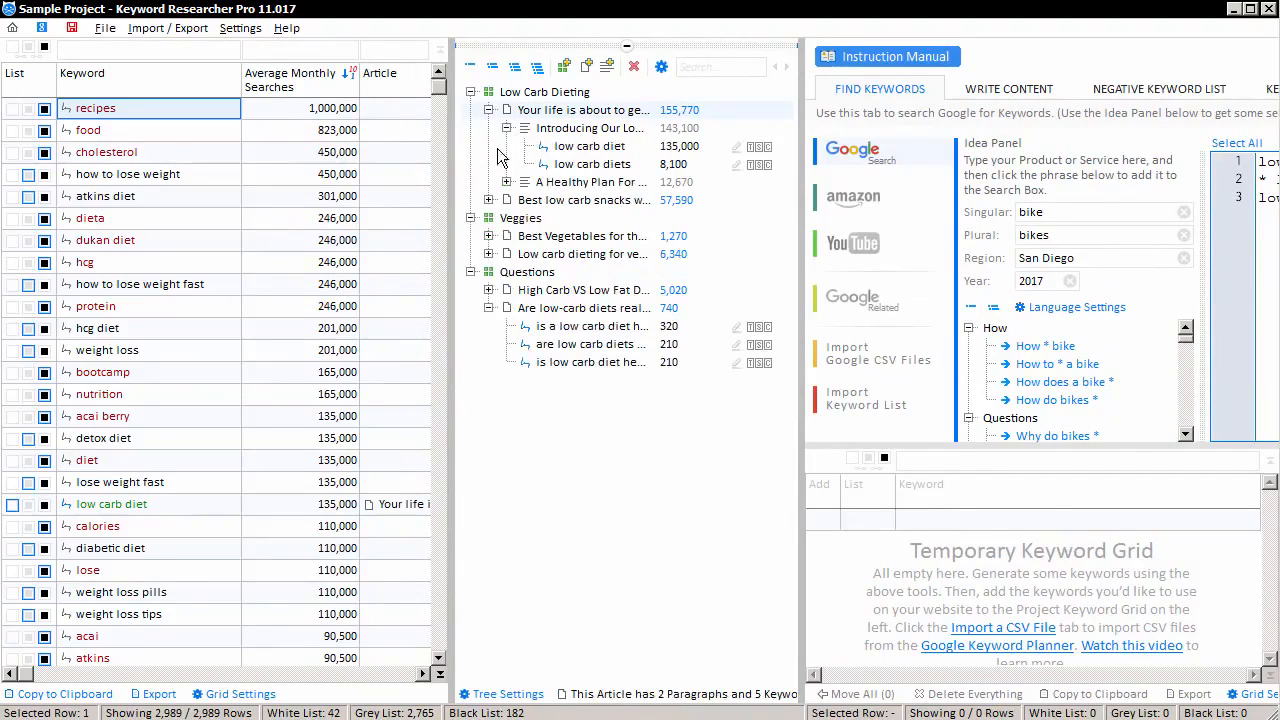
click(590, 162)
click(612, 133)
click(582, 113)
click(553, 92)
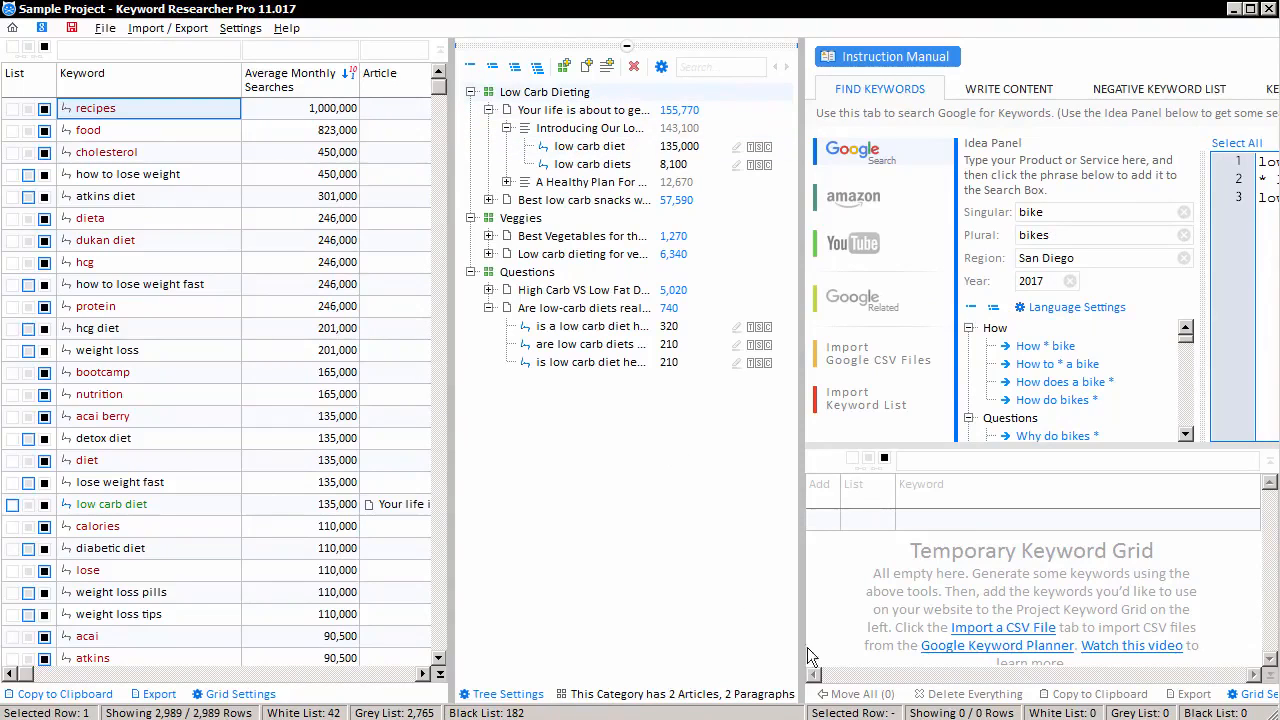
Open the "Your life is about to get a whole lot better" article for content writing and slightly widen the HTML editor
drag(669, 466, 314, 474)
drag(460, 491, 519, 491)
drag(430, 514, 351, 517)
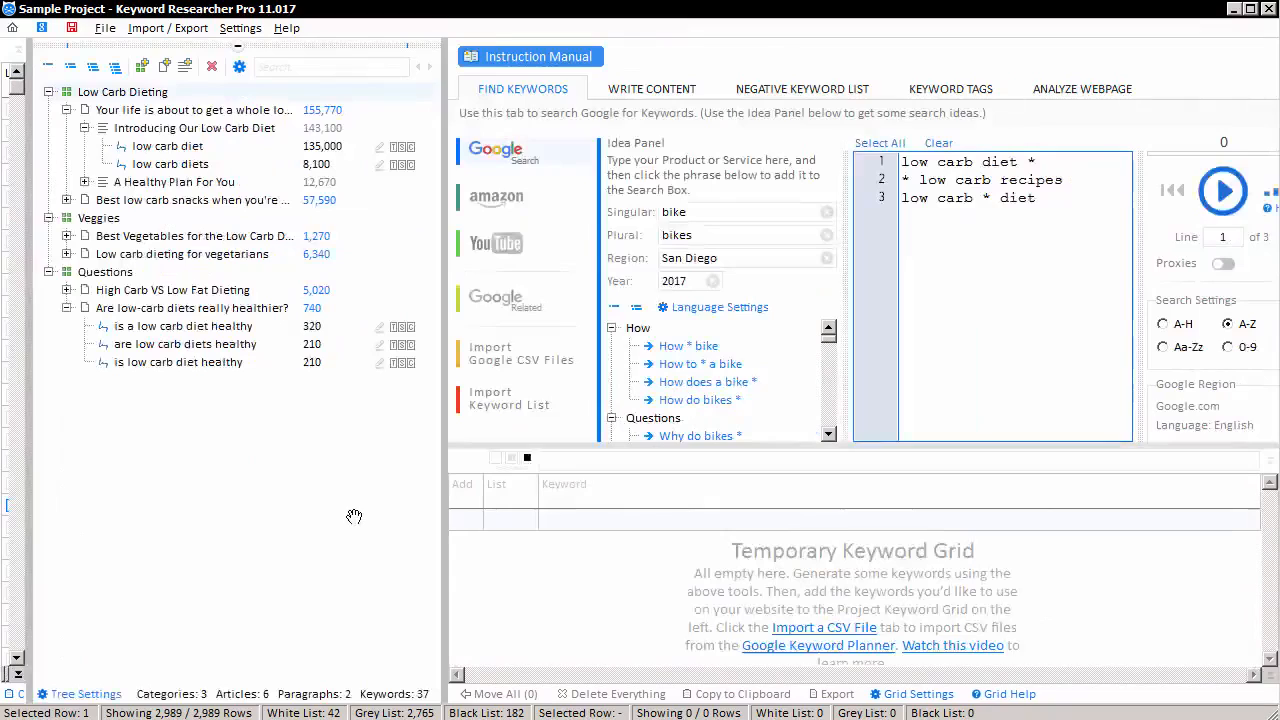
click(664, 88)
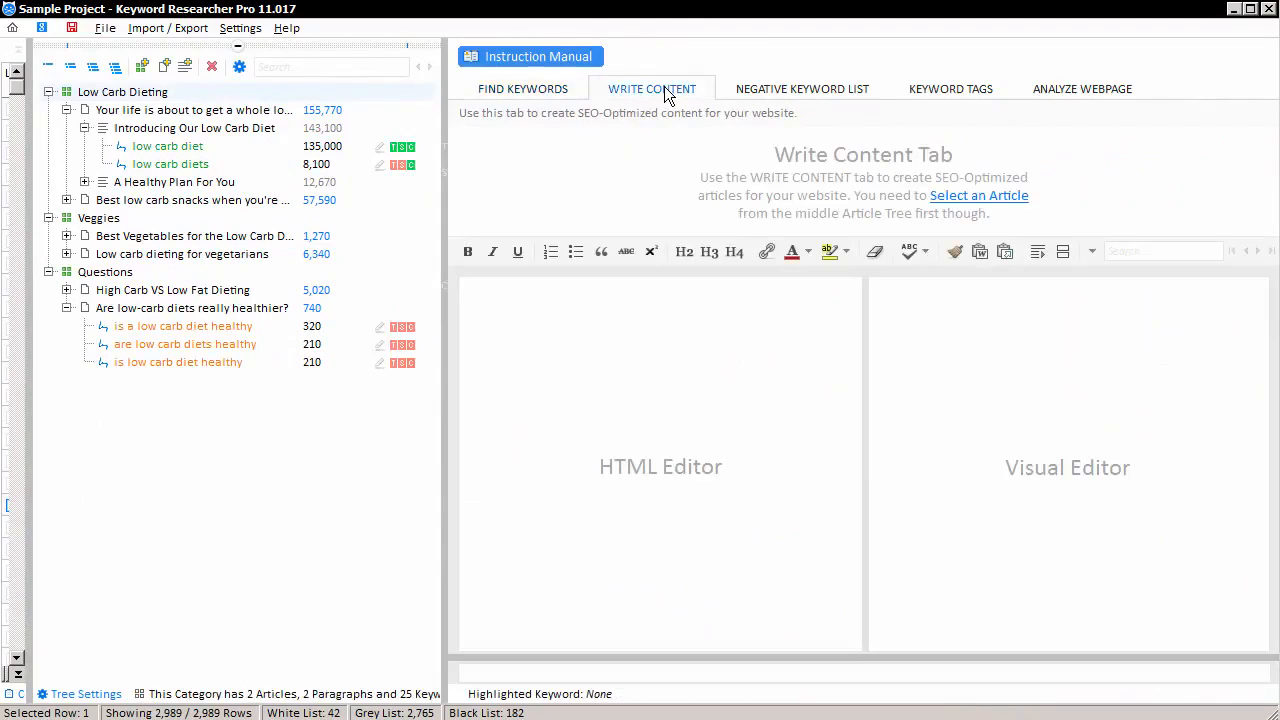
click(195, 114)
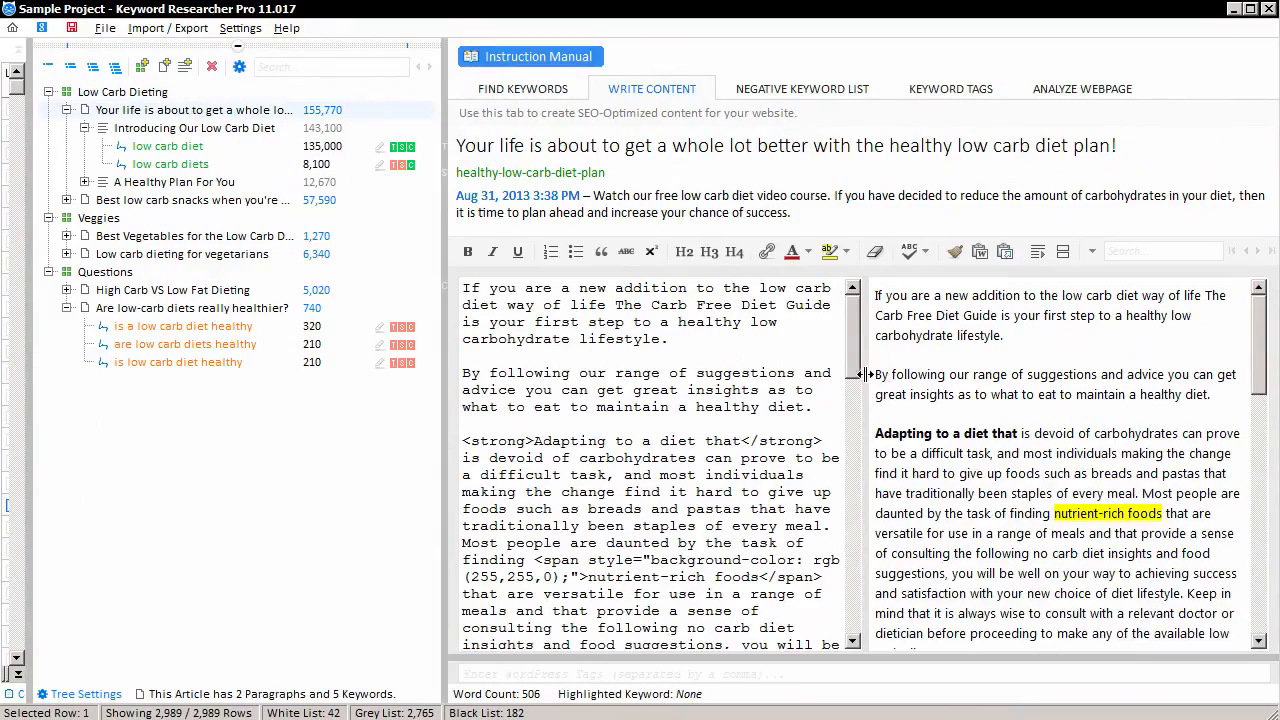
drag(863, 374, 876, 374)
scroll(866, 341, down, 8)
scroll(868, 342, up, 8)
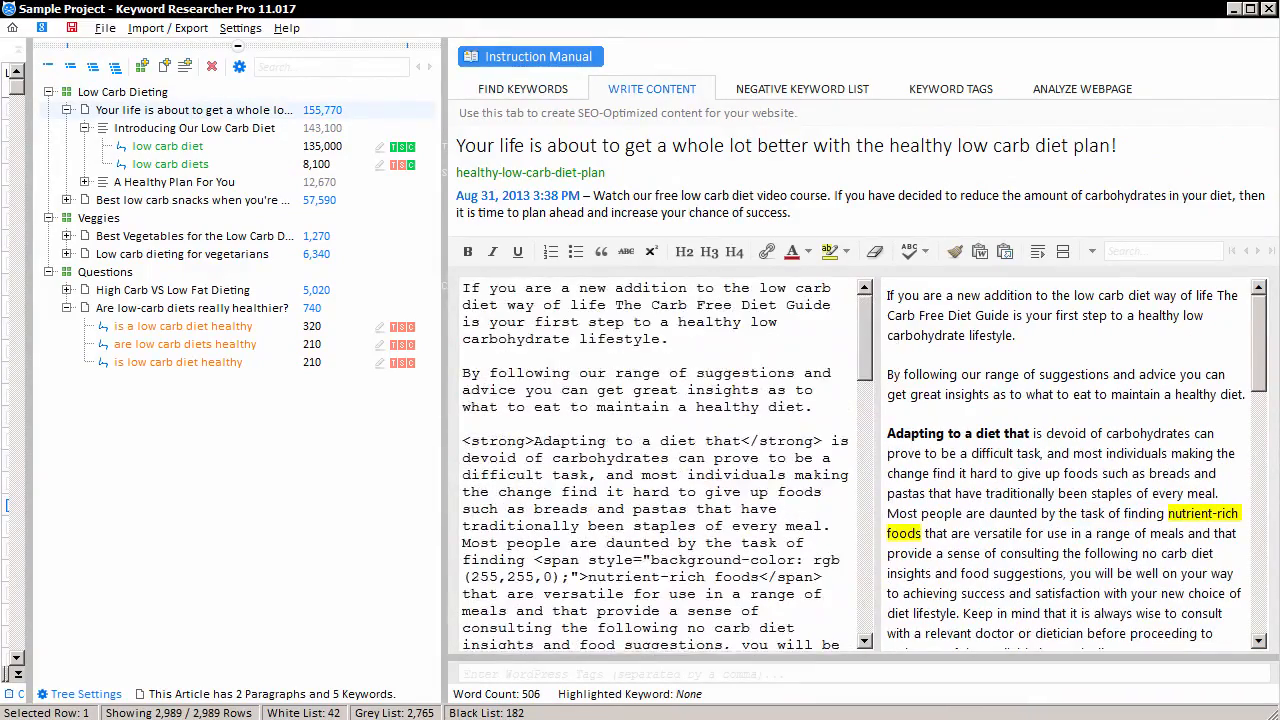
Select the article's title text, expand the "A Healthy Plan For You" paragraph and highlight the "low carb diet" keyword throughout the article
click(552, 150)
shift+click(1118, 145)
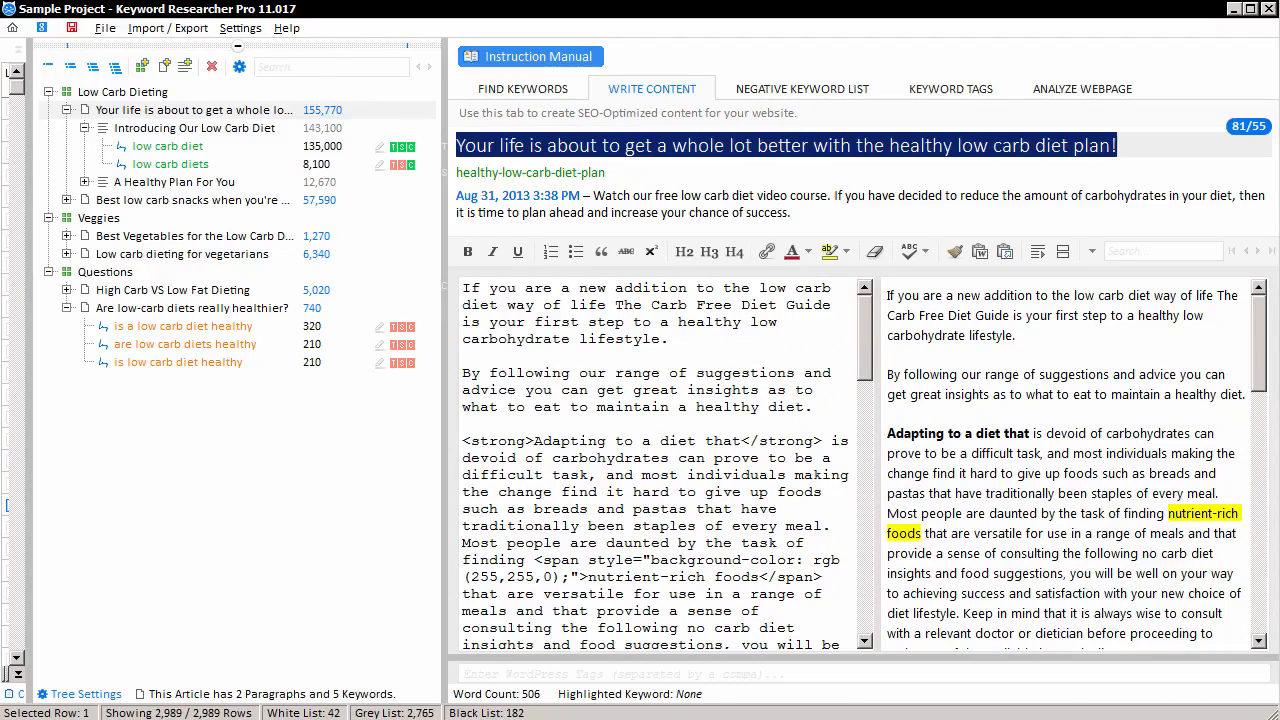
click(85, 183)
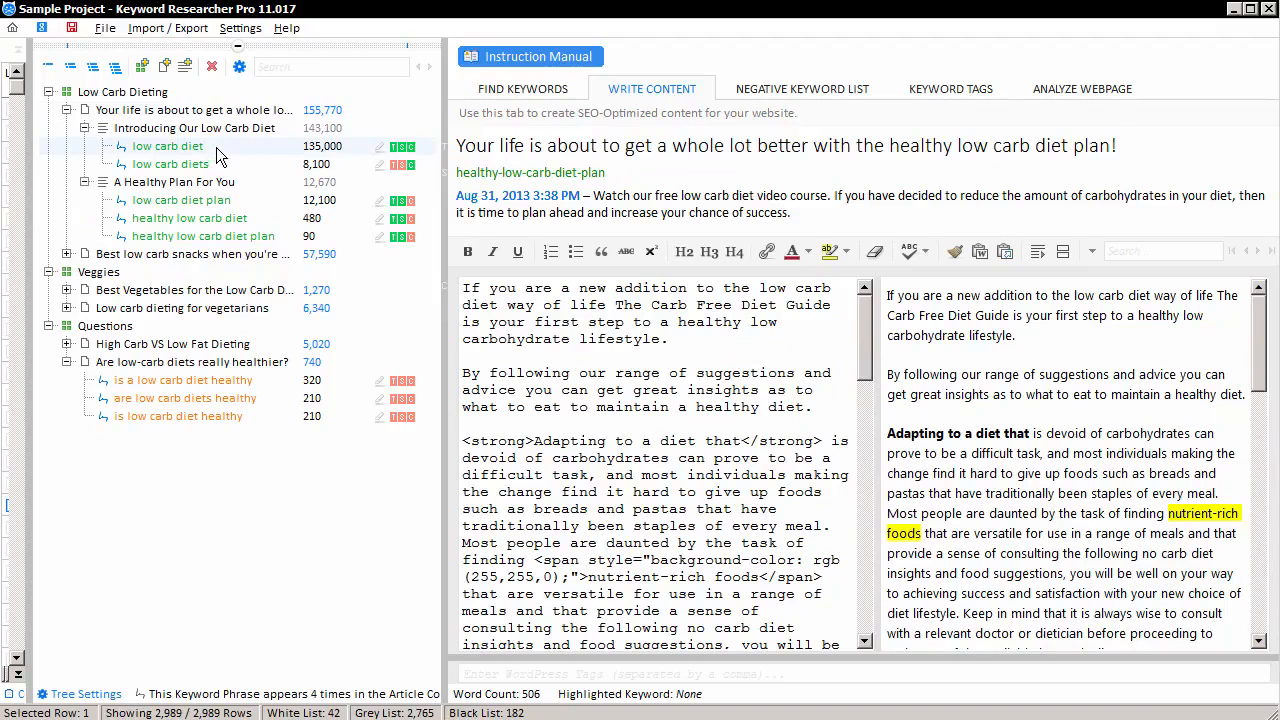
click(381, 150)
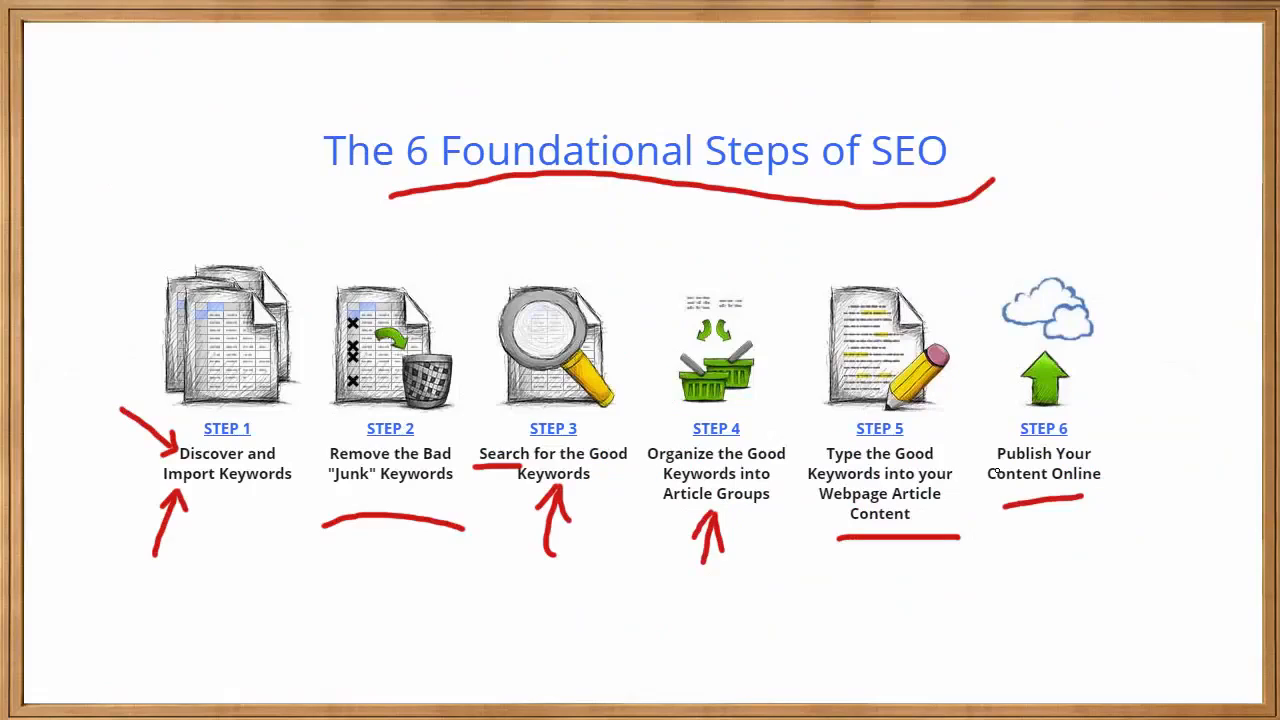
drag(922, 413, 912, 432)
mouse_move(912, 432)
mouse_down()
mouse_move(930, 438)
mouse_move(968, 408)
mouse_up()
mouse_move(848, 300)
mouse_down()
mouse_move(858, 310)
mouse_move(877, 290)
mouse_move(864, 302)
mouse_move(851, 238)
mouse_up()
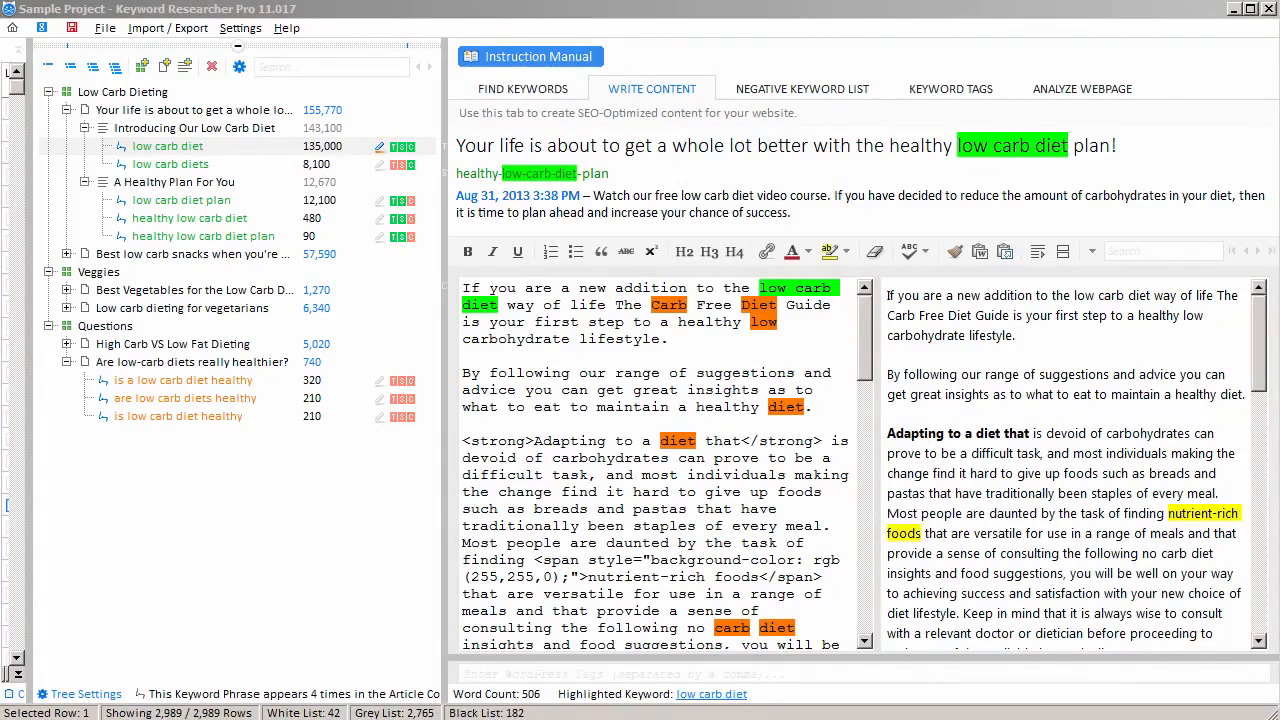
Expand the "Best low carb snacks when you're on a diet" article to view its keywords and content
mouse_move(410, 172)
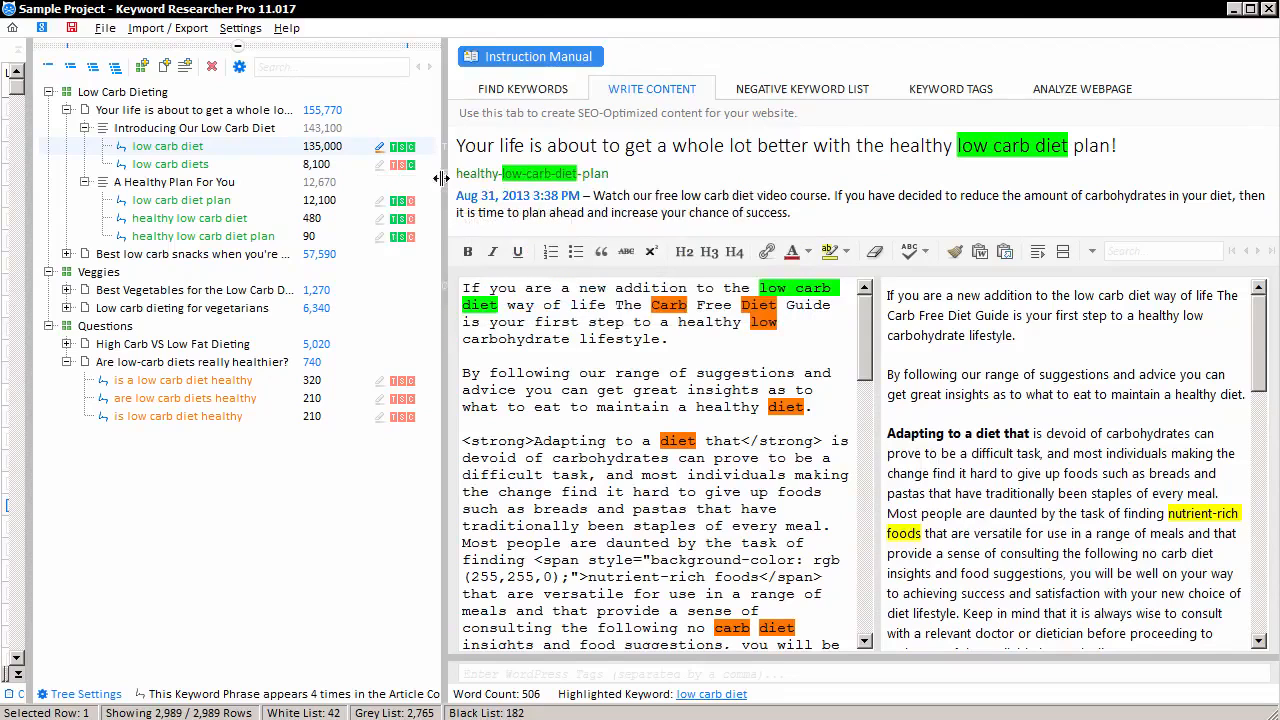
click(66, 254)
drag(433, 188, 429, 301)
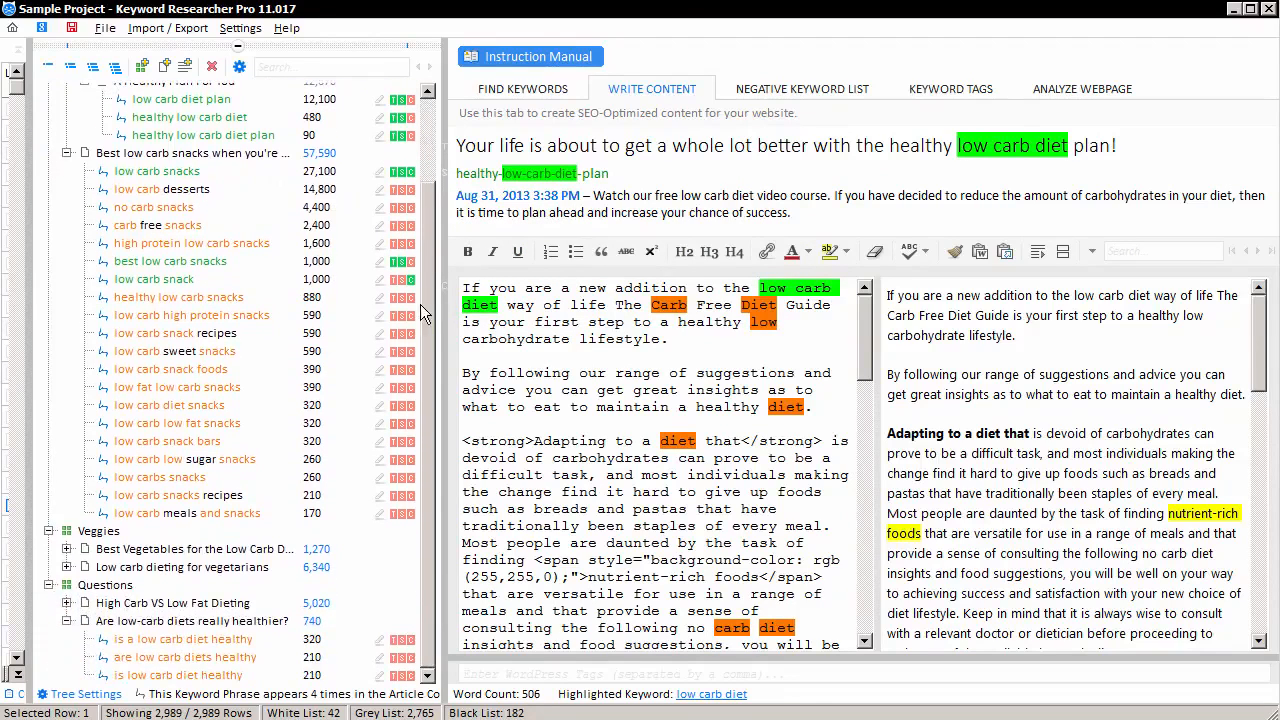
click(140, 155)
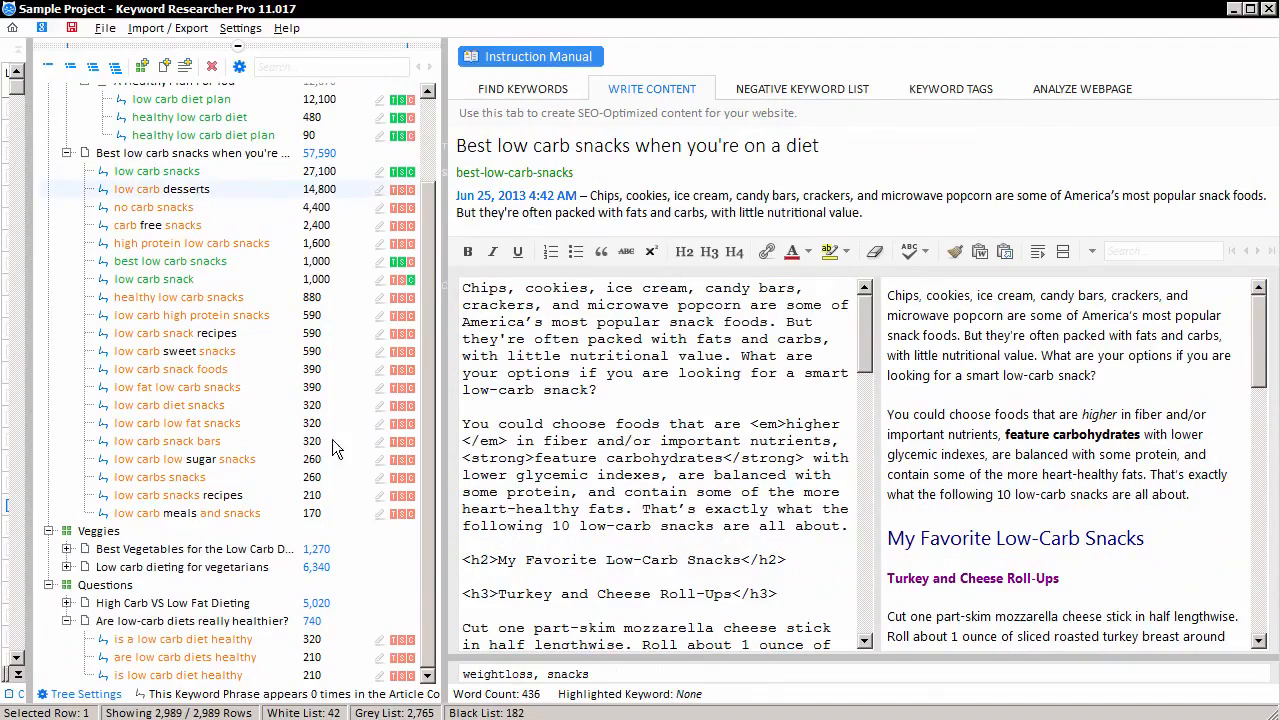
Collapse the low carb snacks article, then expand both Veggies articles and view the content of each
click(67, 153)
click(66, 308)
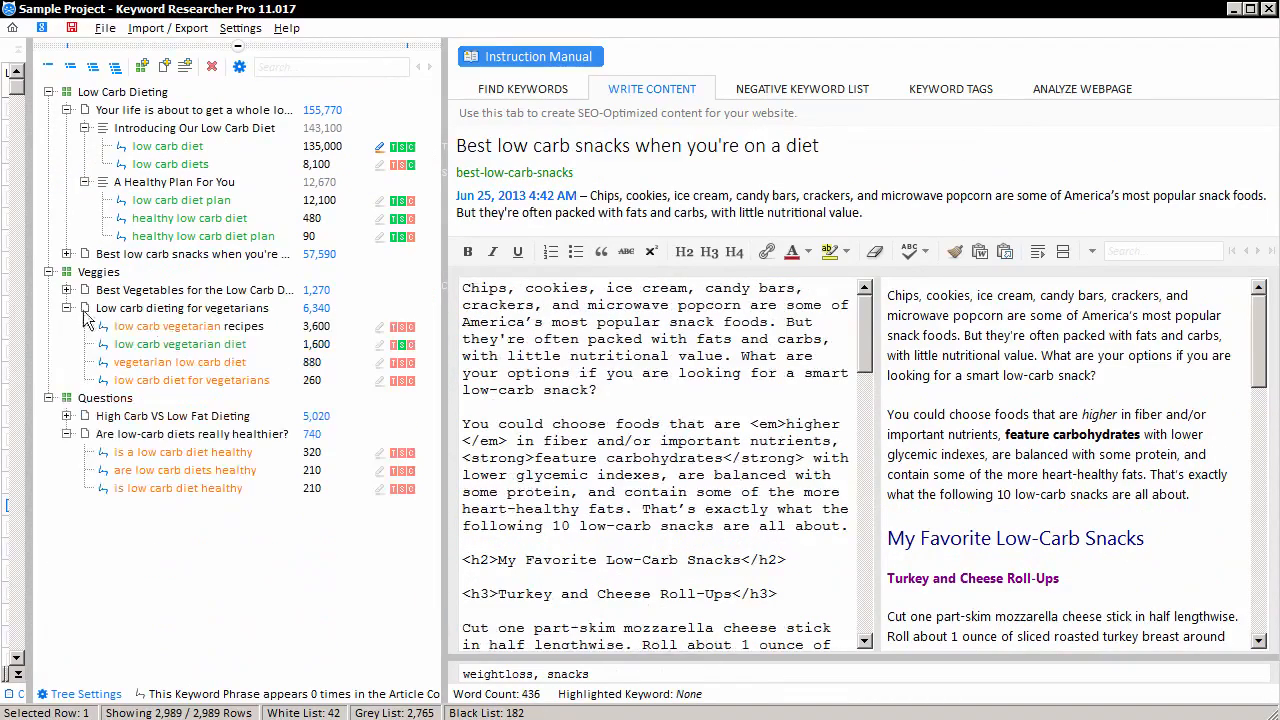
click(188, 343)
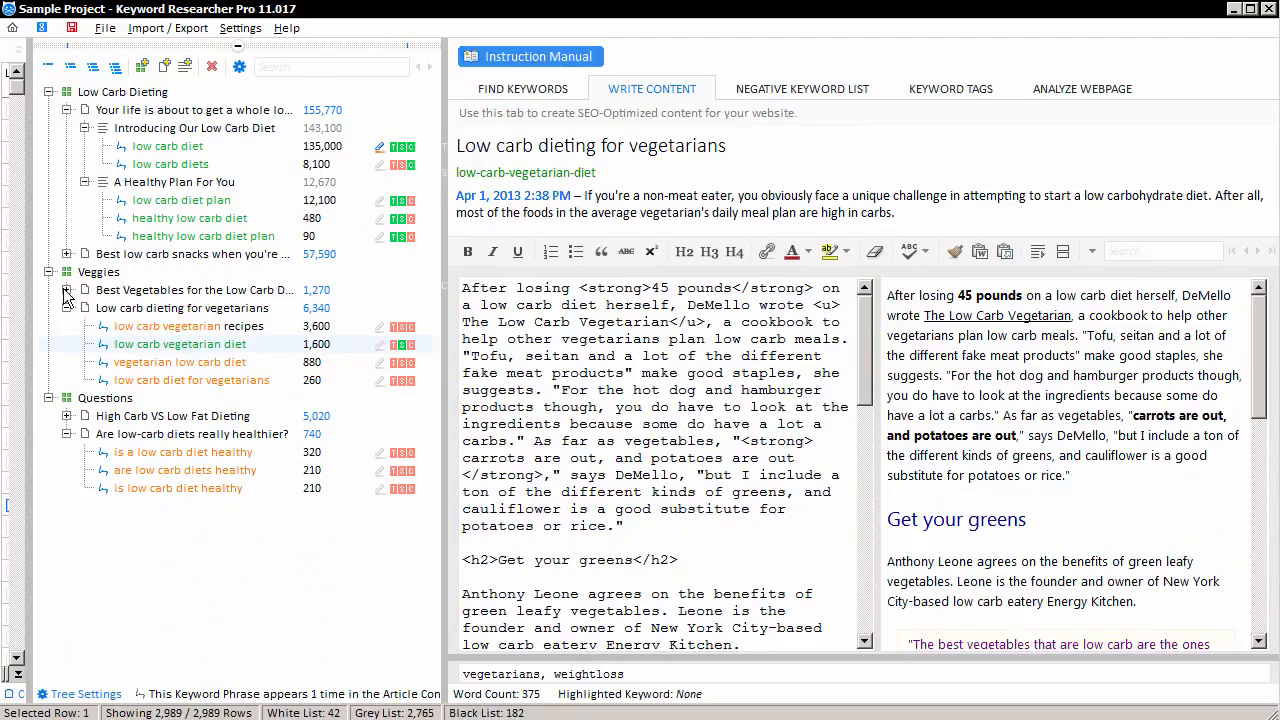
click(66, 290)
click(181, 312)
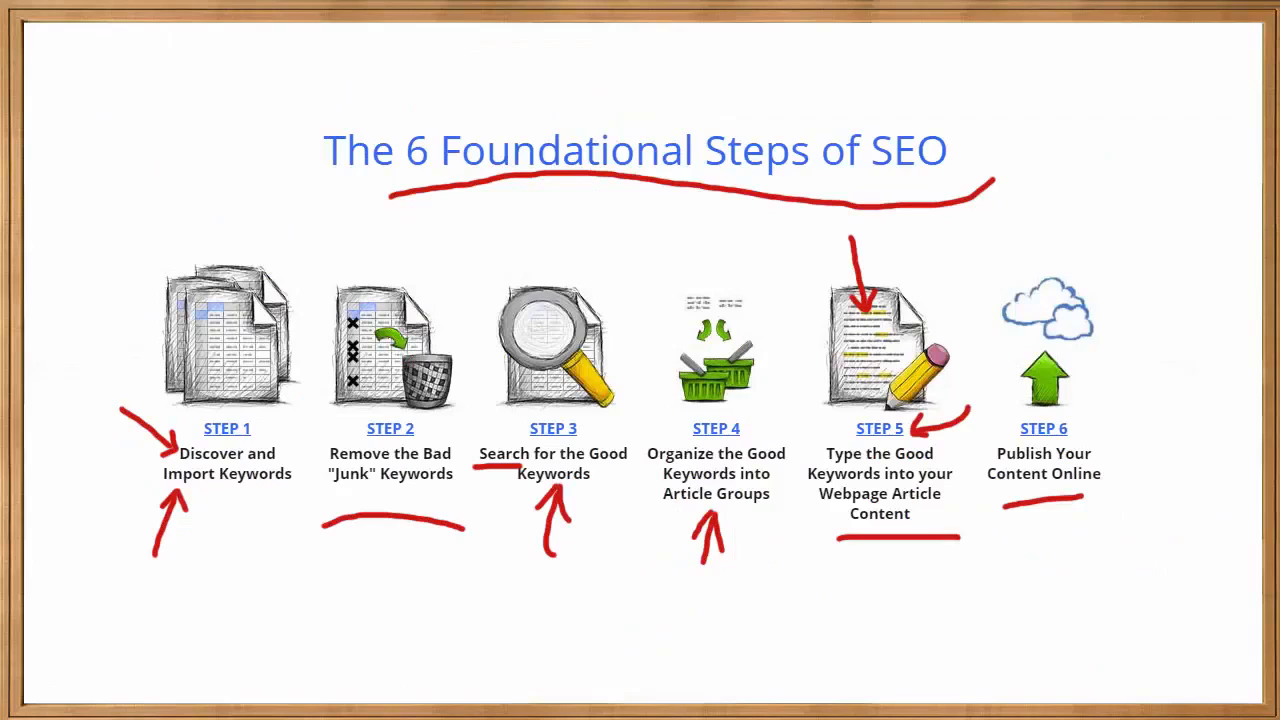
mouse_move(1093, 398)
mouse_down()
mouse_move(1085, 418)
mouse_move(1116, 428)
mouse_move(1155, 400)
mouse_up()
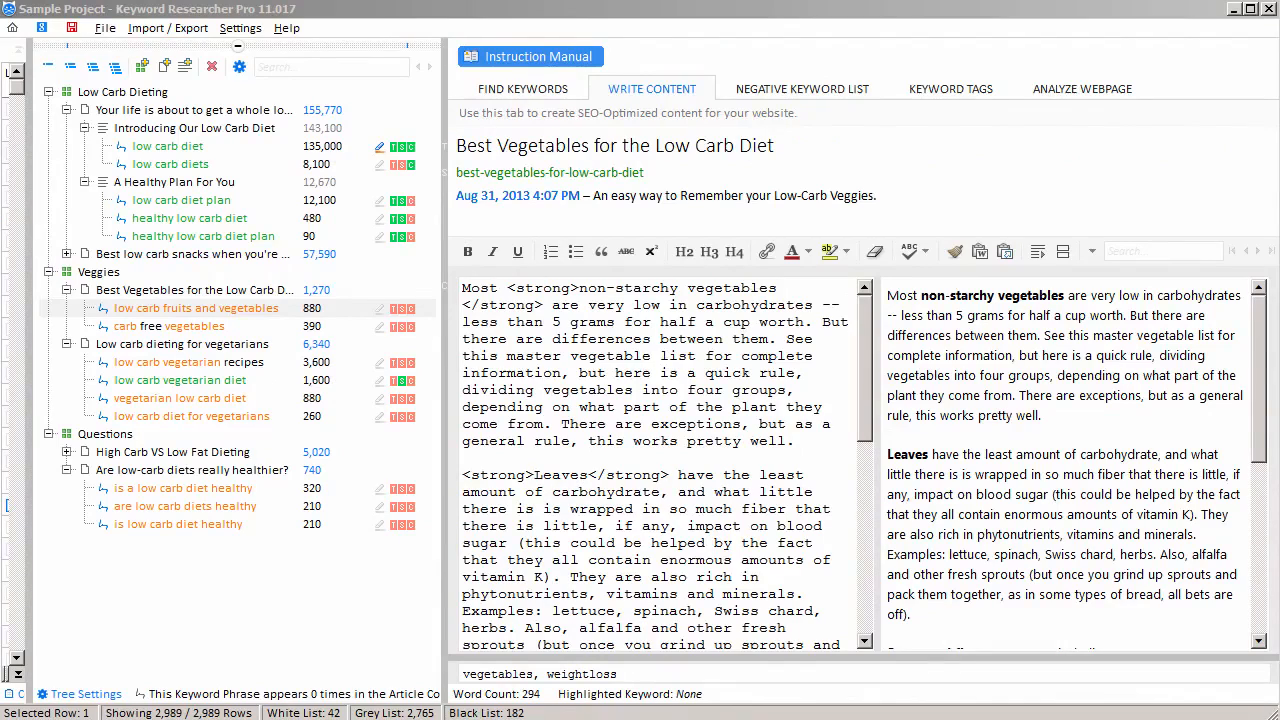
View the options for exporting article content to a WordPress XML file and close them without exporting
click(185, 30)
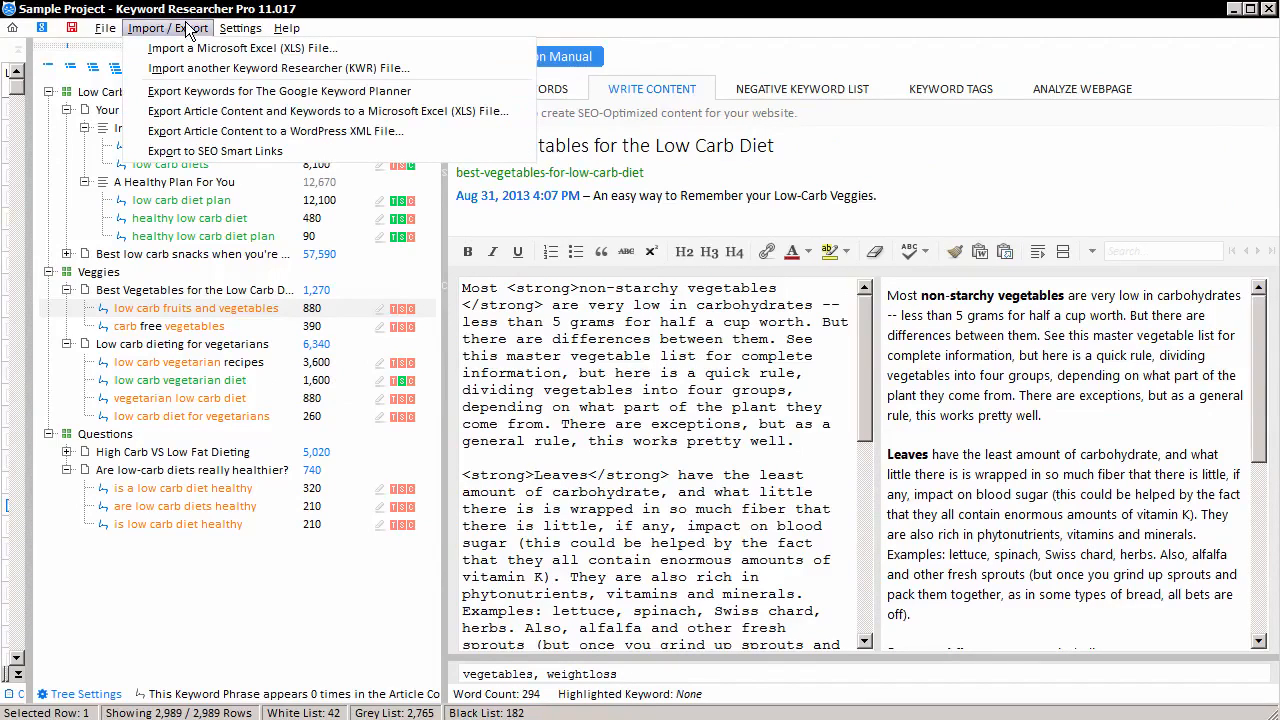
click(397, 140)
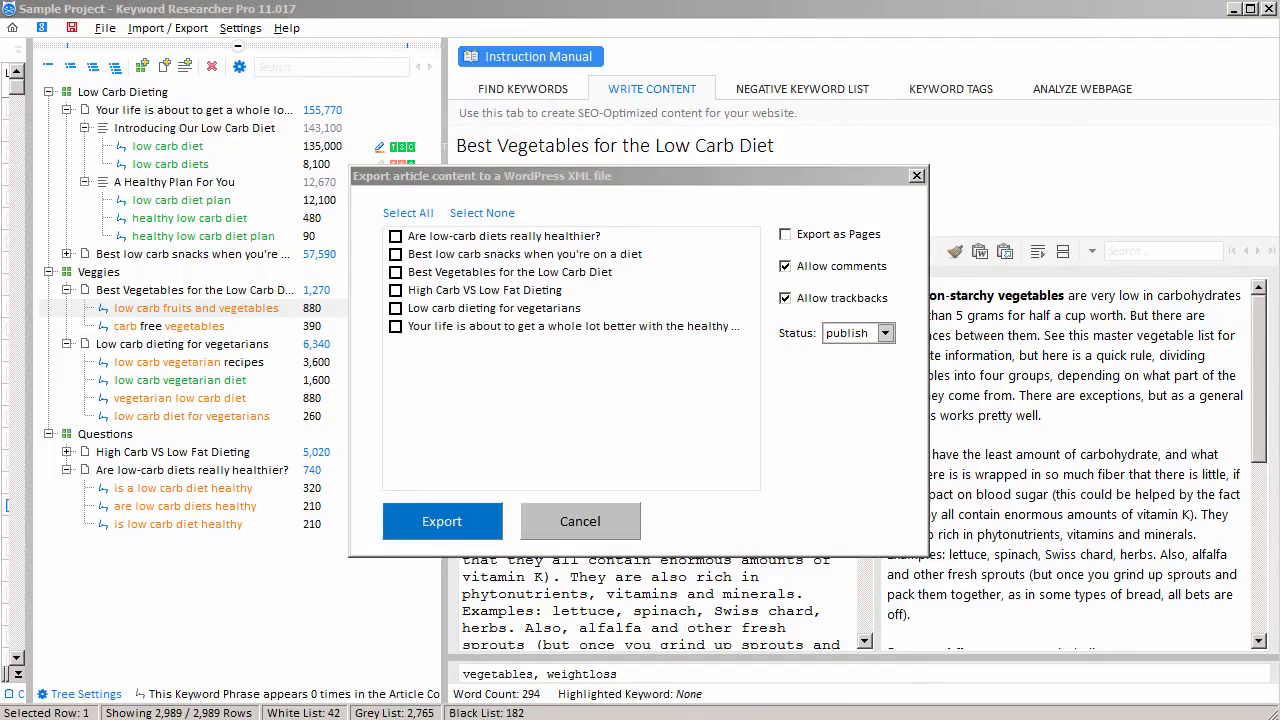
click(917, 175)
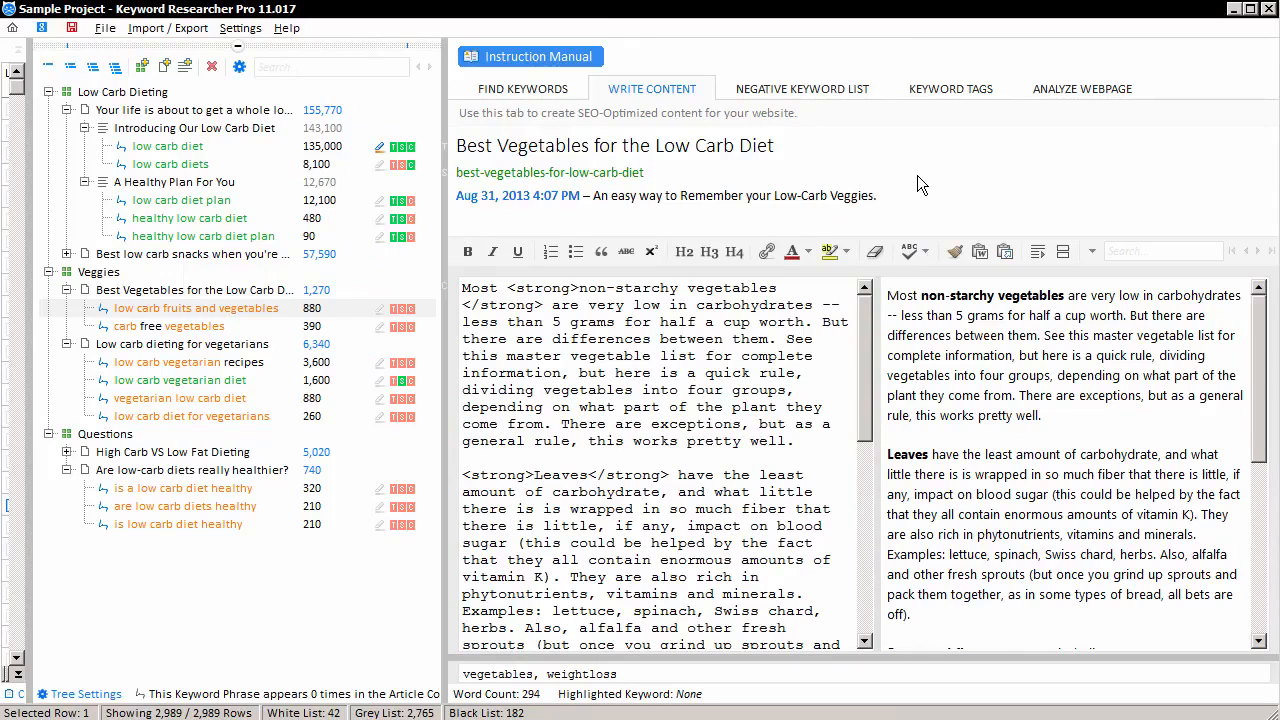
Open the online instruction manual and look through the list of Keyword Researcher help videos
click(530, 57)
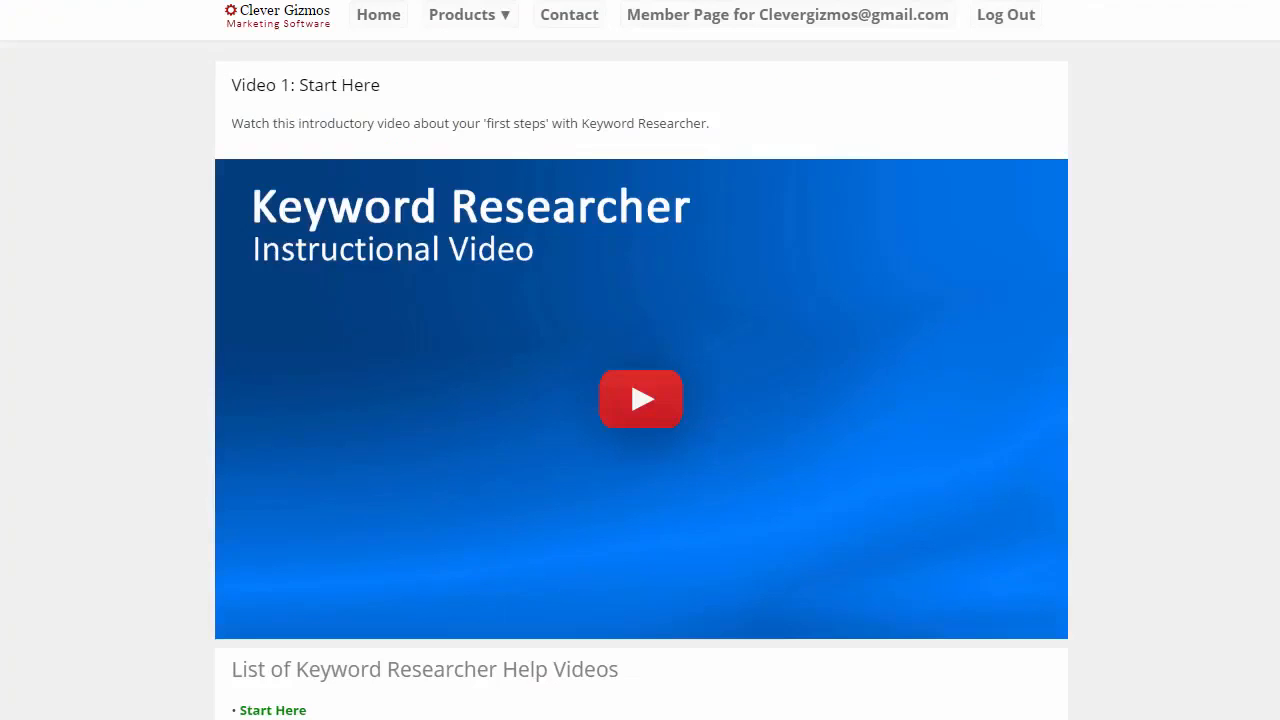
scroll(640, 400, down, 3)
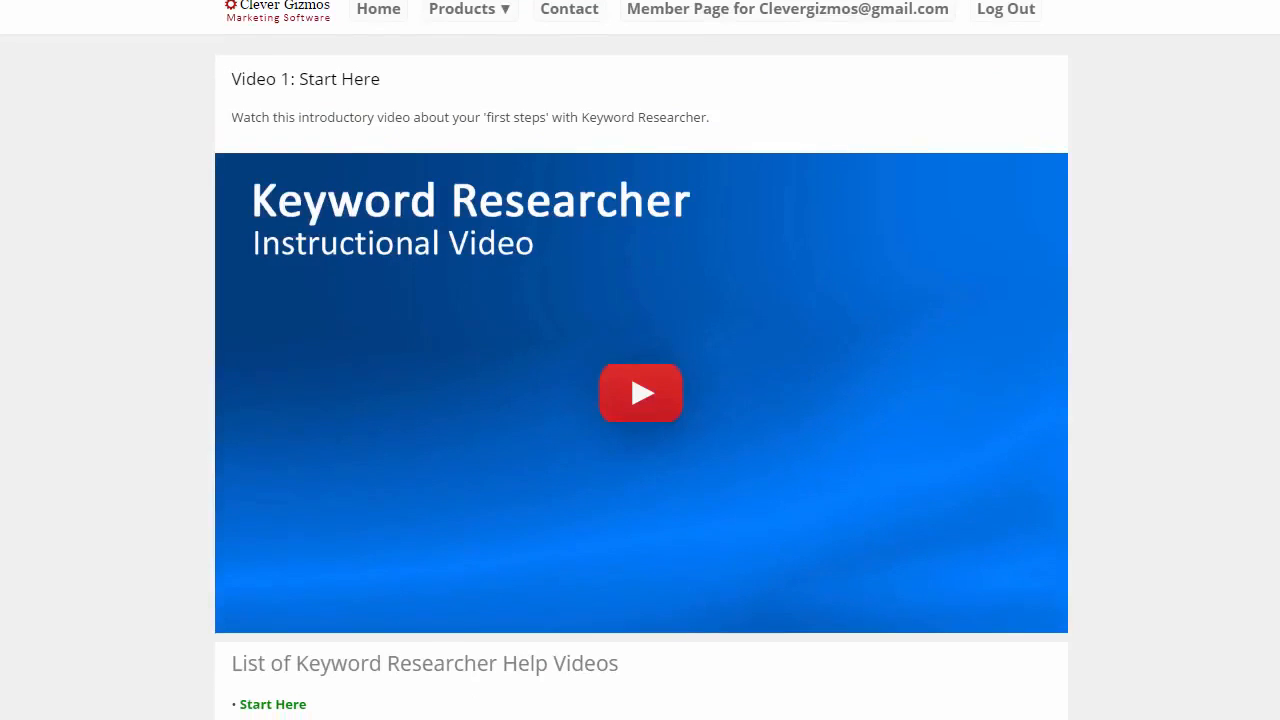
scroll(640, 400, down, 4)
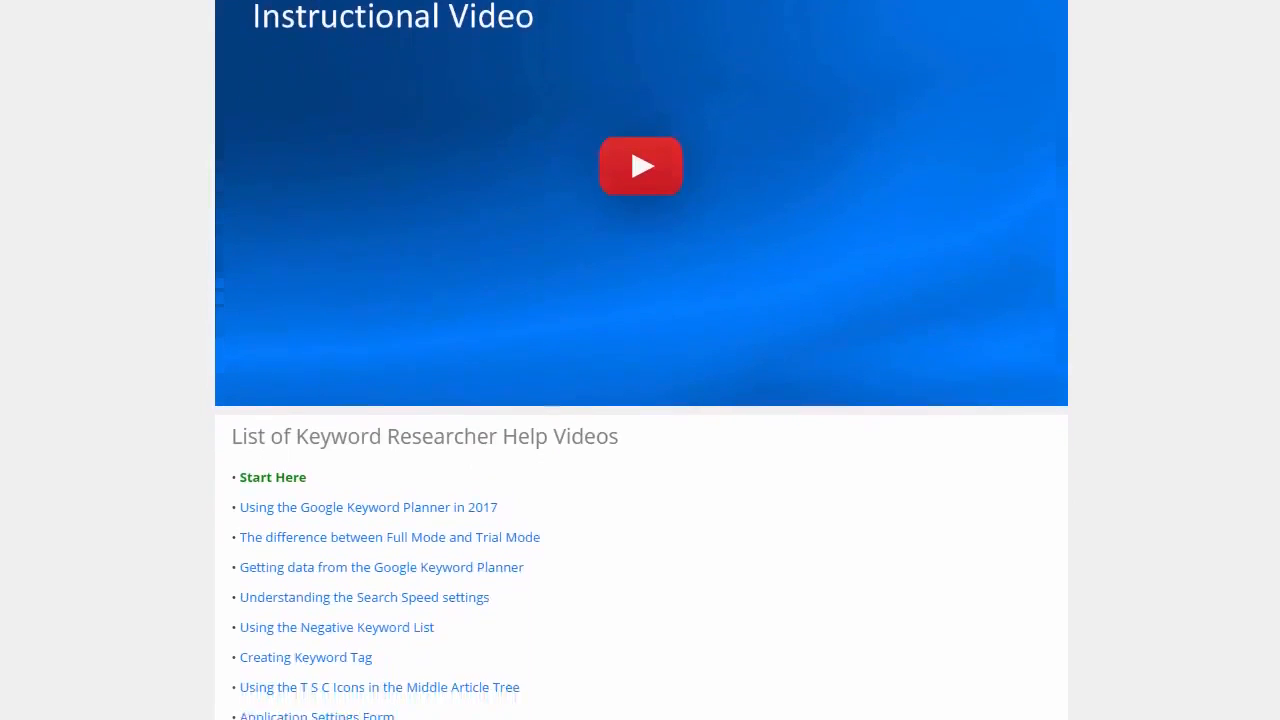